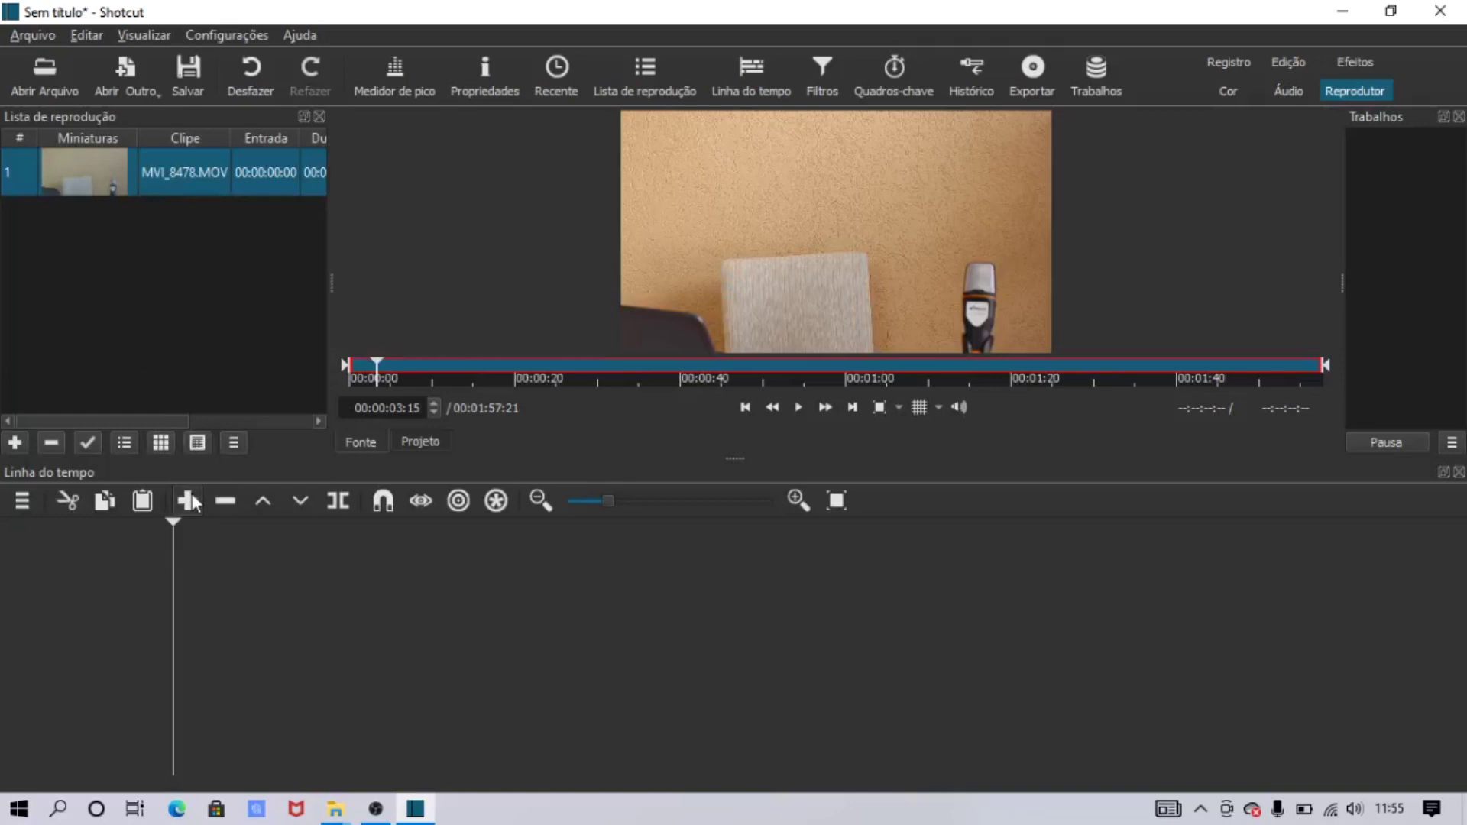
Step: Append MVI_8478.MOV to the timeline and play the first seconds from the beginning
{"action": "left_click", "coordinate": [189, 501]}
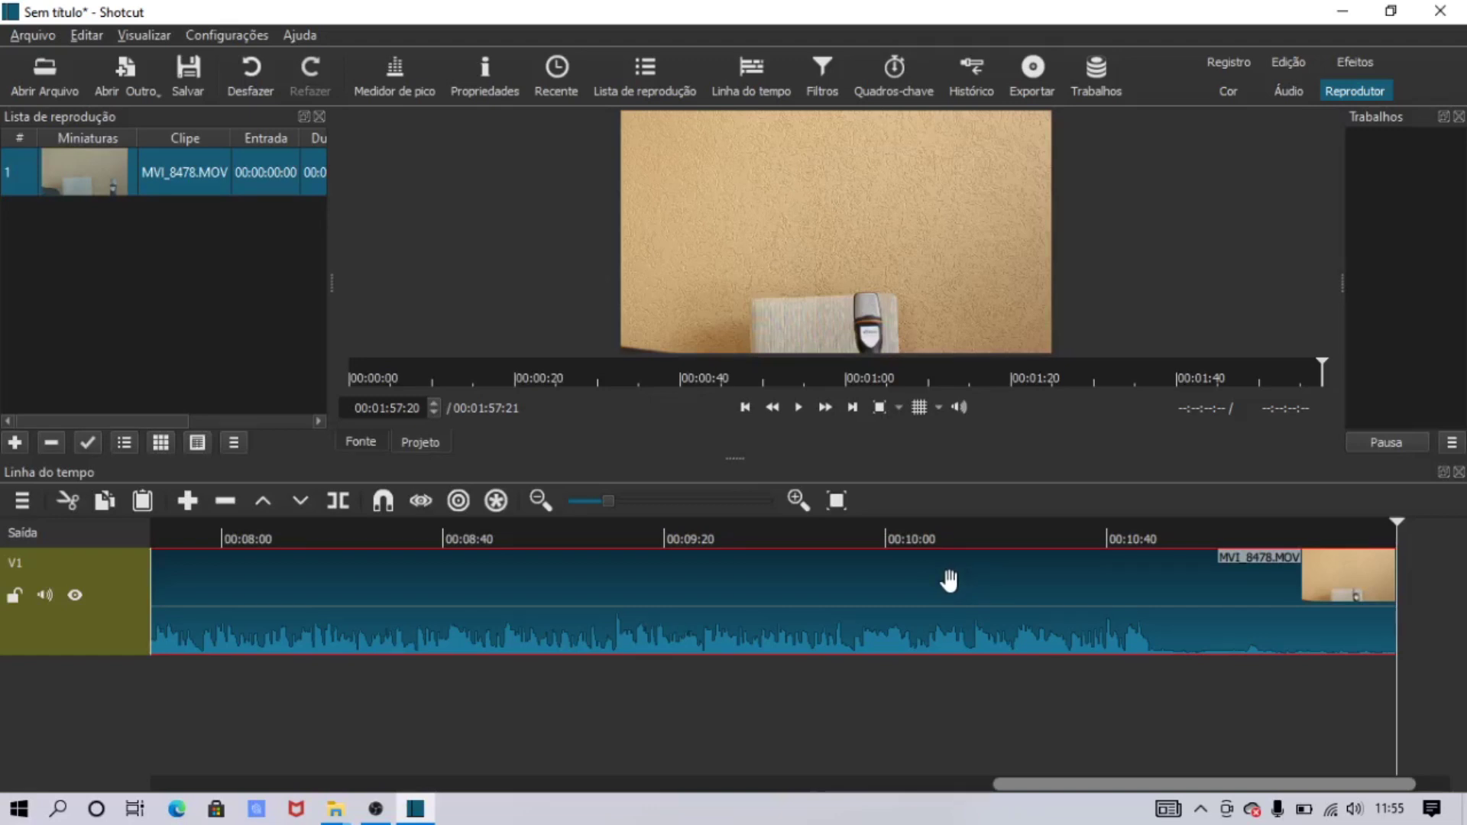
{"action": "key", "text": "Home"}
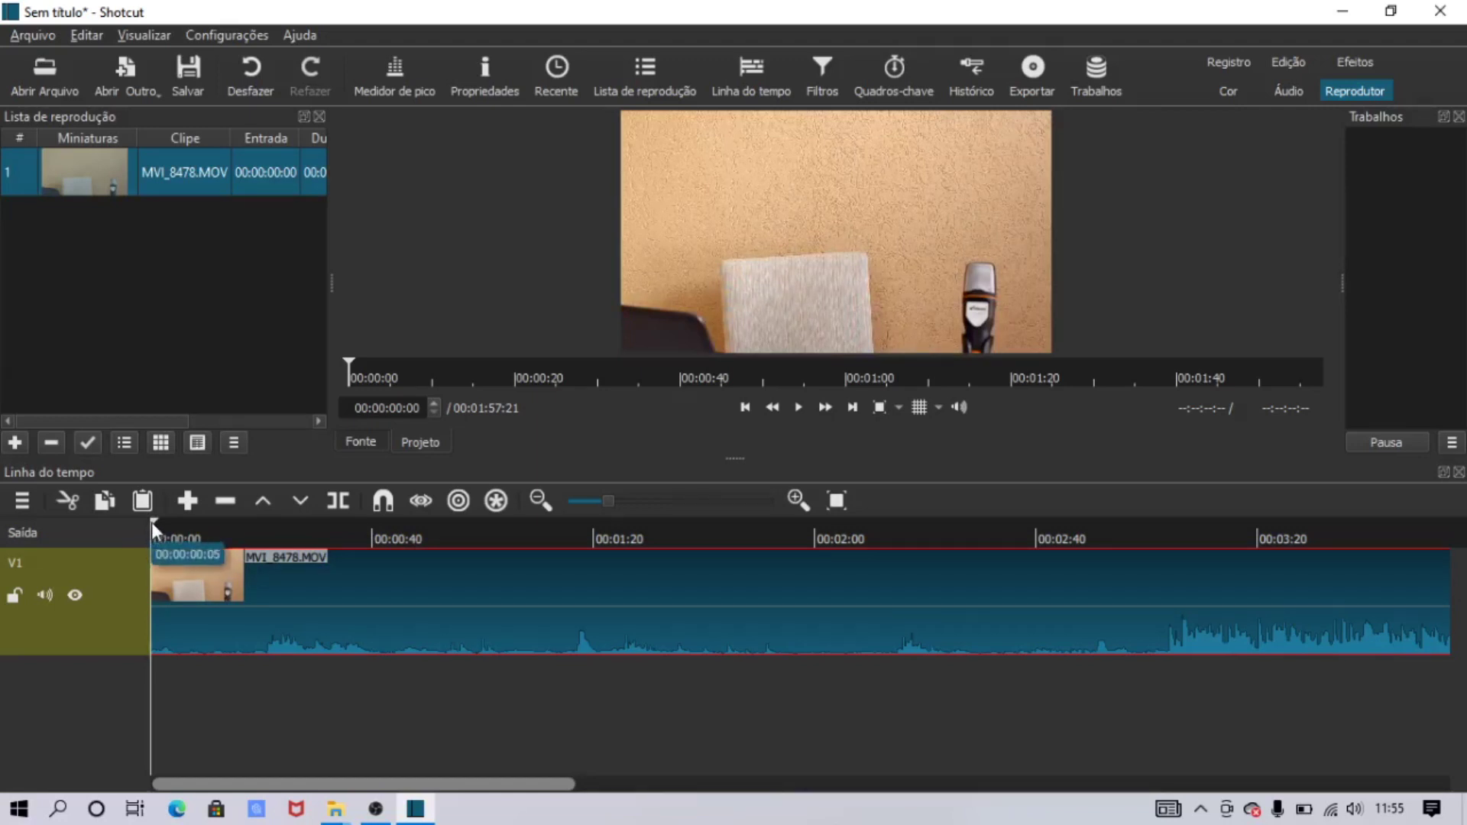
{"action": "left_click", "coordinate": [799, 407]}
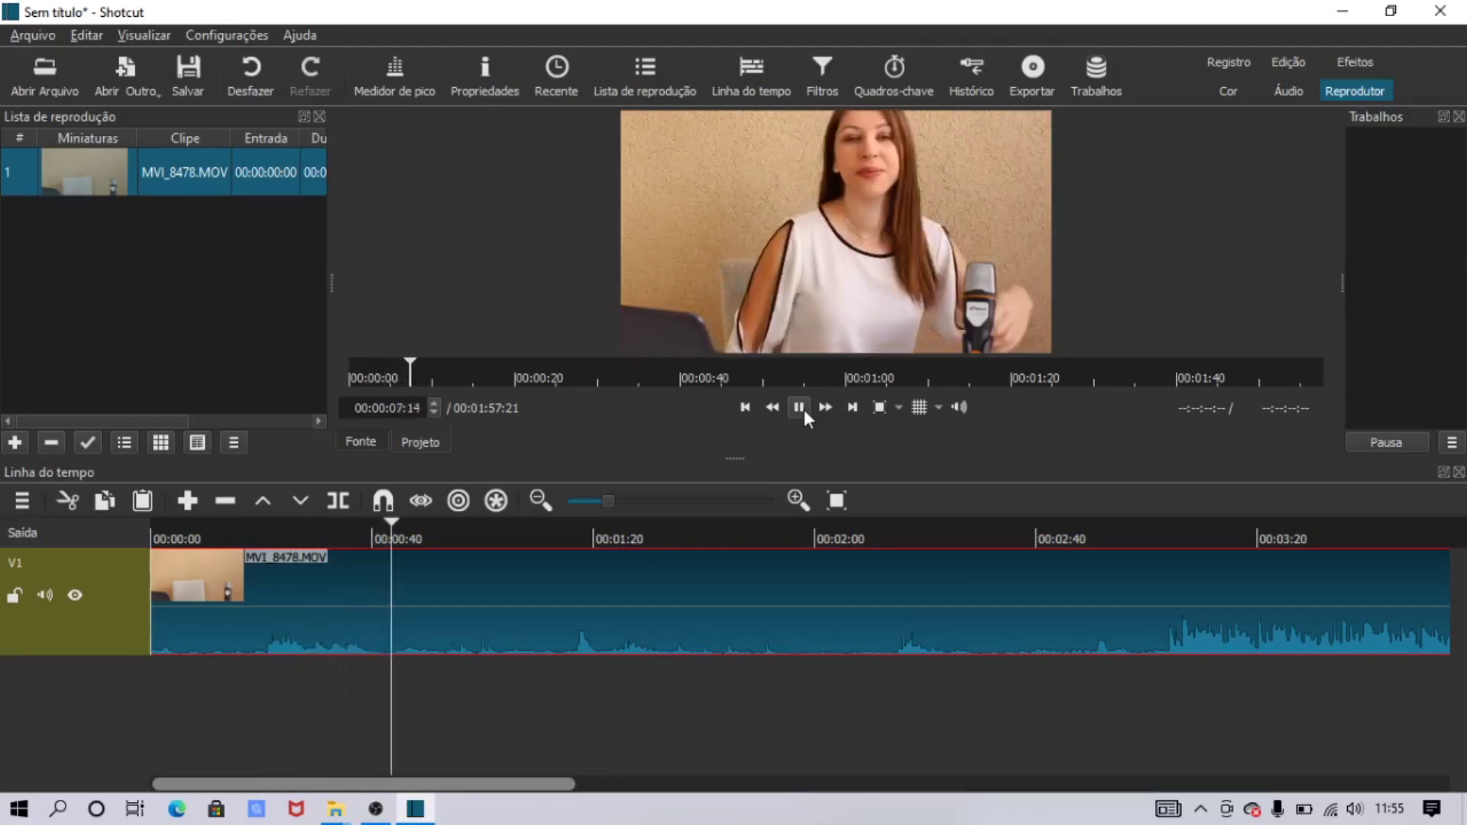
{"action": "left_click", "coordinate": [799, 407]}
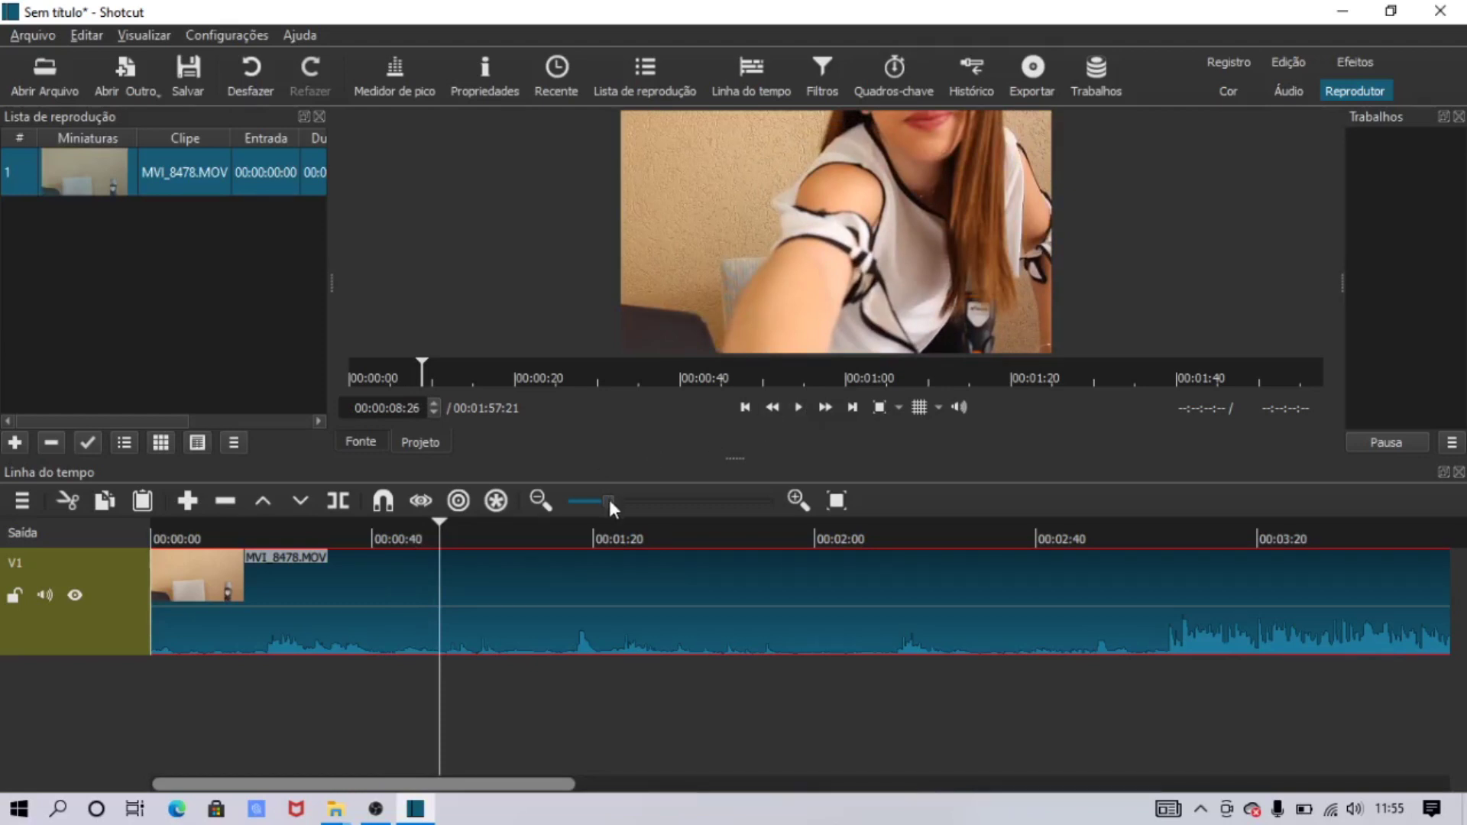
Step: Split the timeline clip at 00:00:31:05, where continuous speech starts, and ripple-delete the part before the cut
{"action": "left_click_drag", "start_coordinate": [609, 503], "coordinate": [606, 502]}
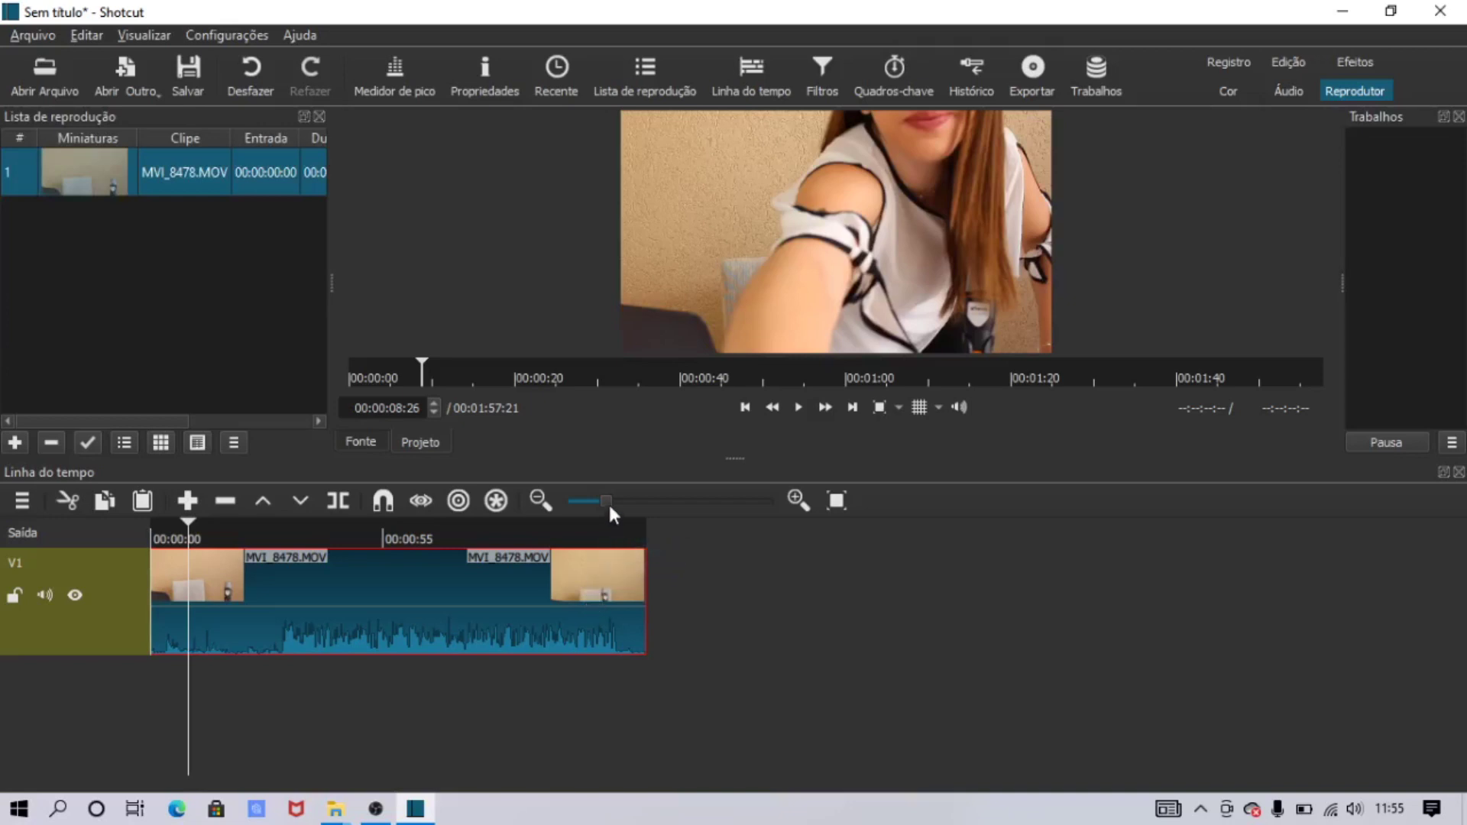
{"action": "left_click_drag", "start_coordinate": [608, 501], "coordinate": [627, 501]}
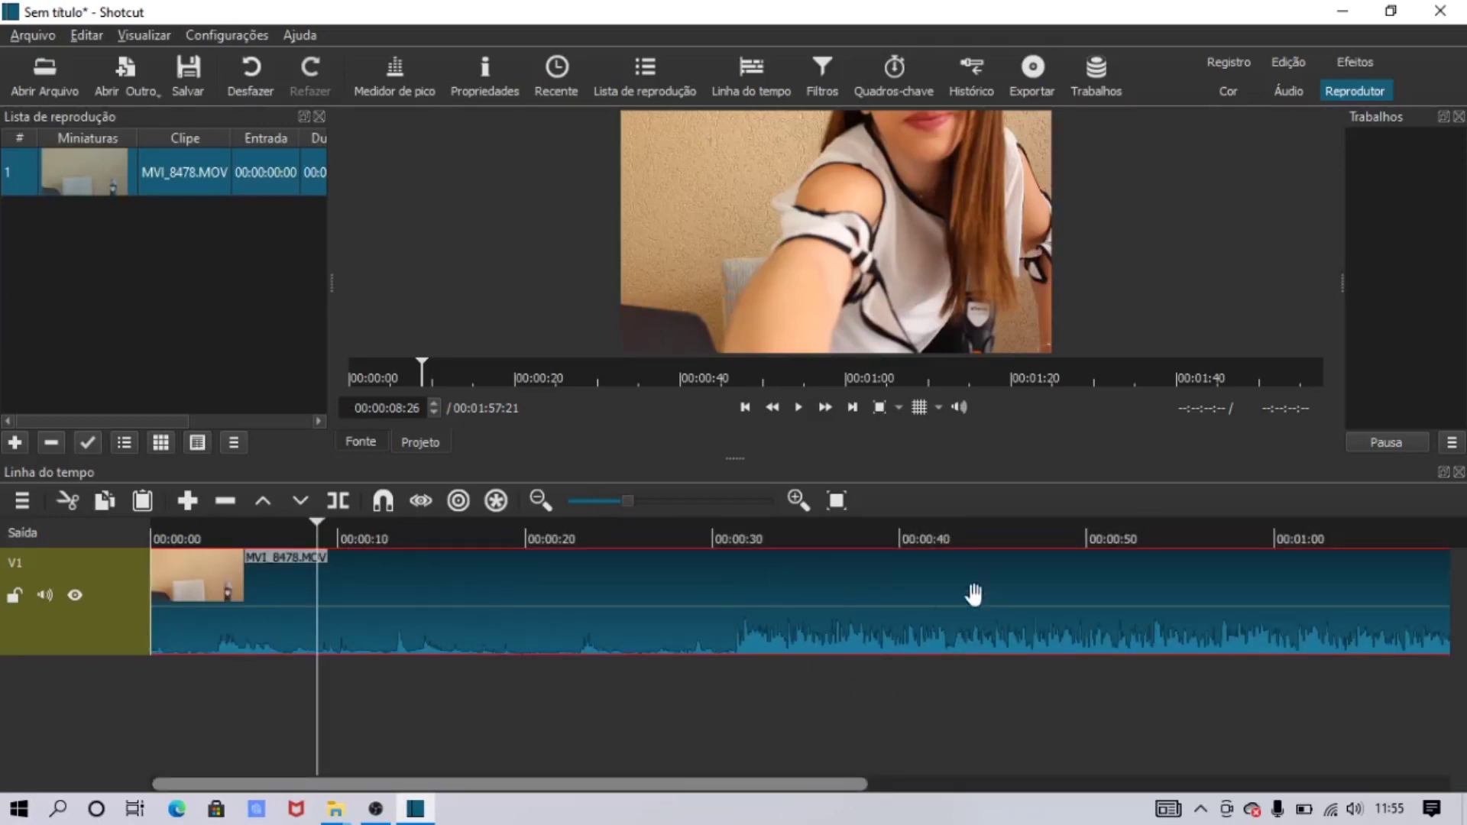
{"action": "left_click_drag", "start_coordinate": [629, 502], "coordinate": [618, 501]}
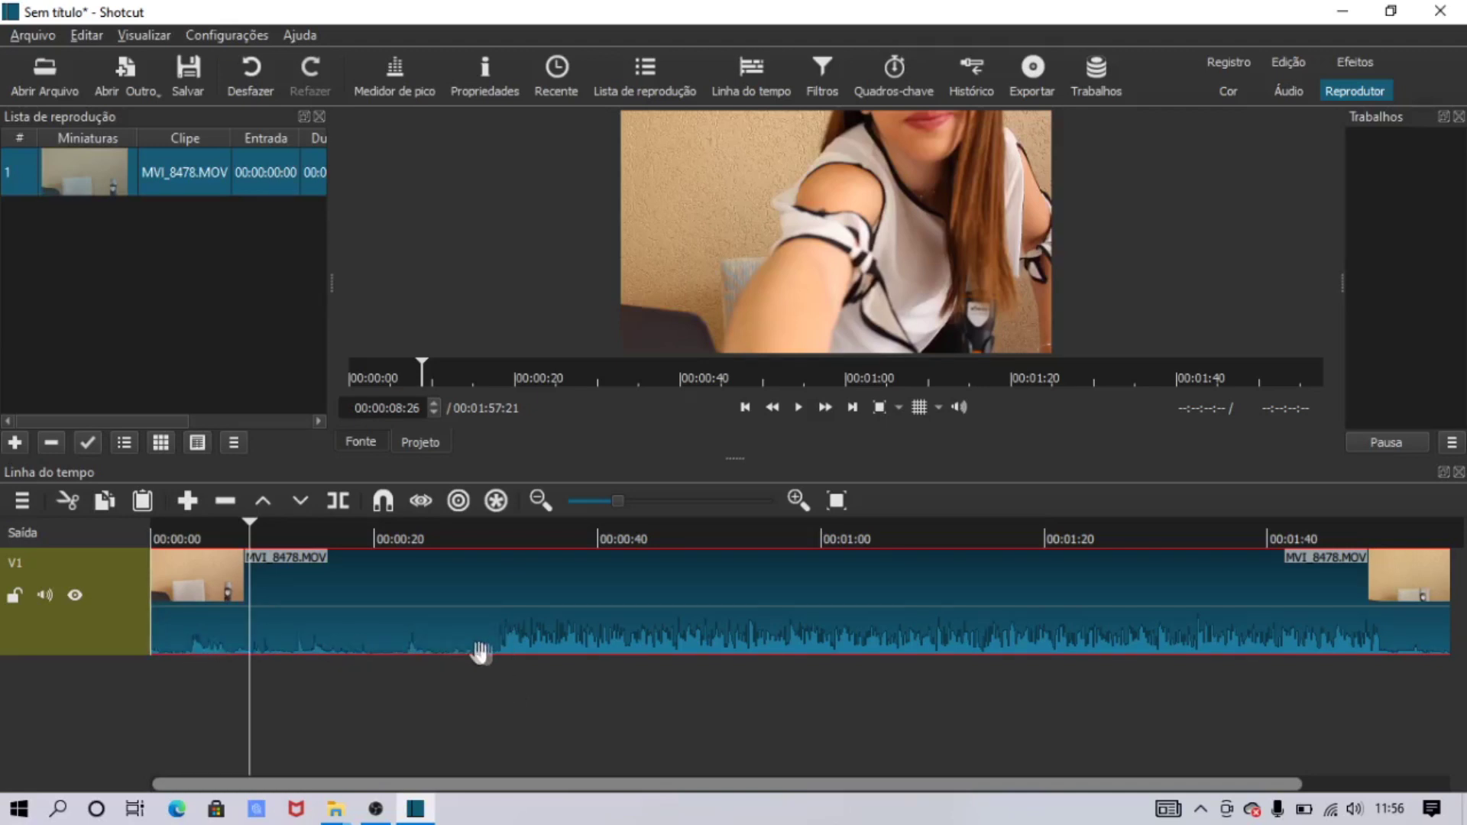
{"action": "left_click", "coordinate": [499, 544]}
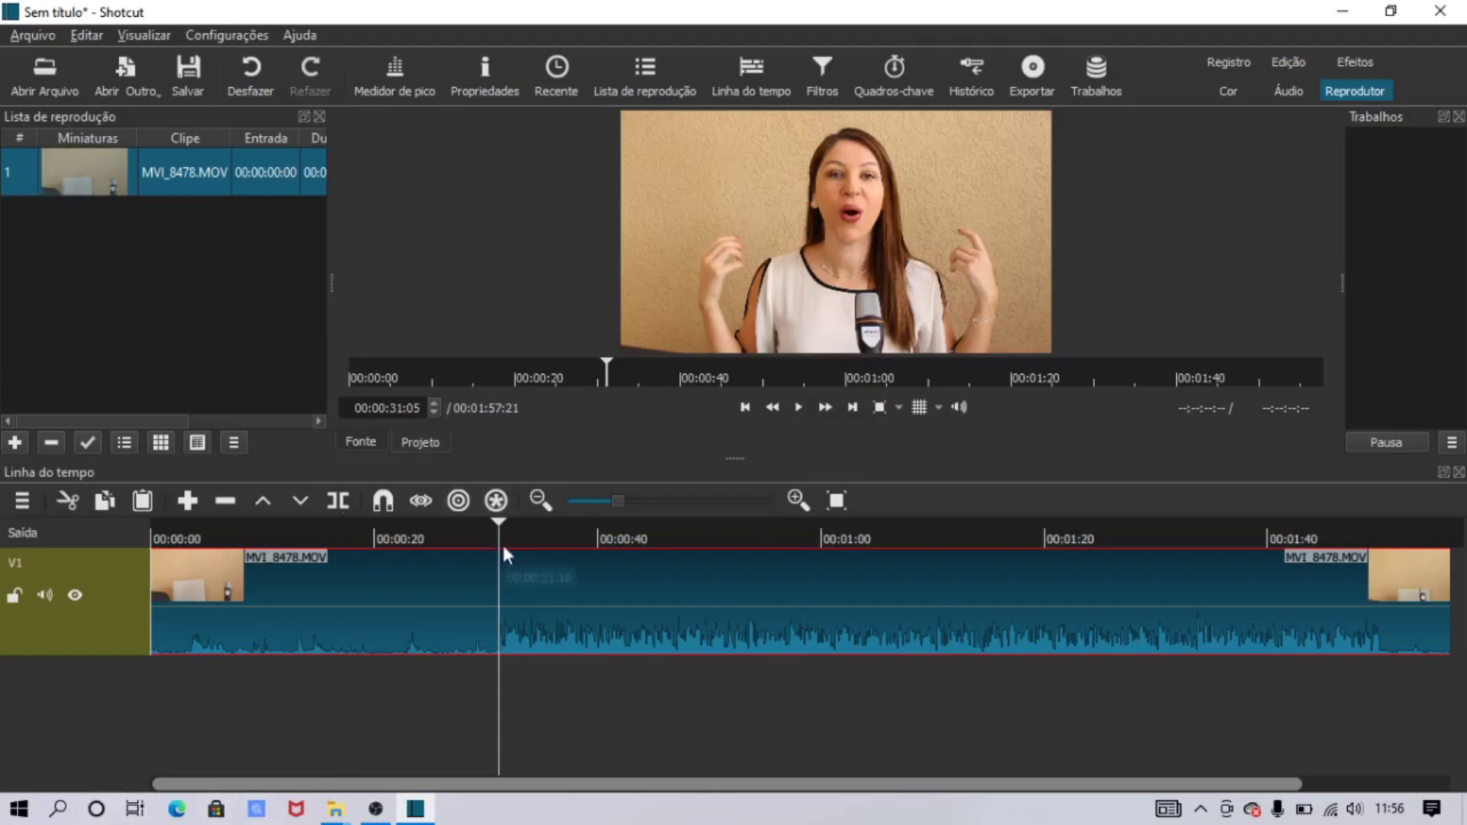
{"action": "key", "text": "s"}
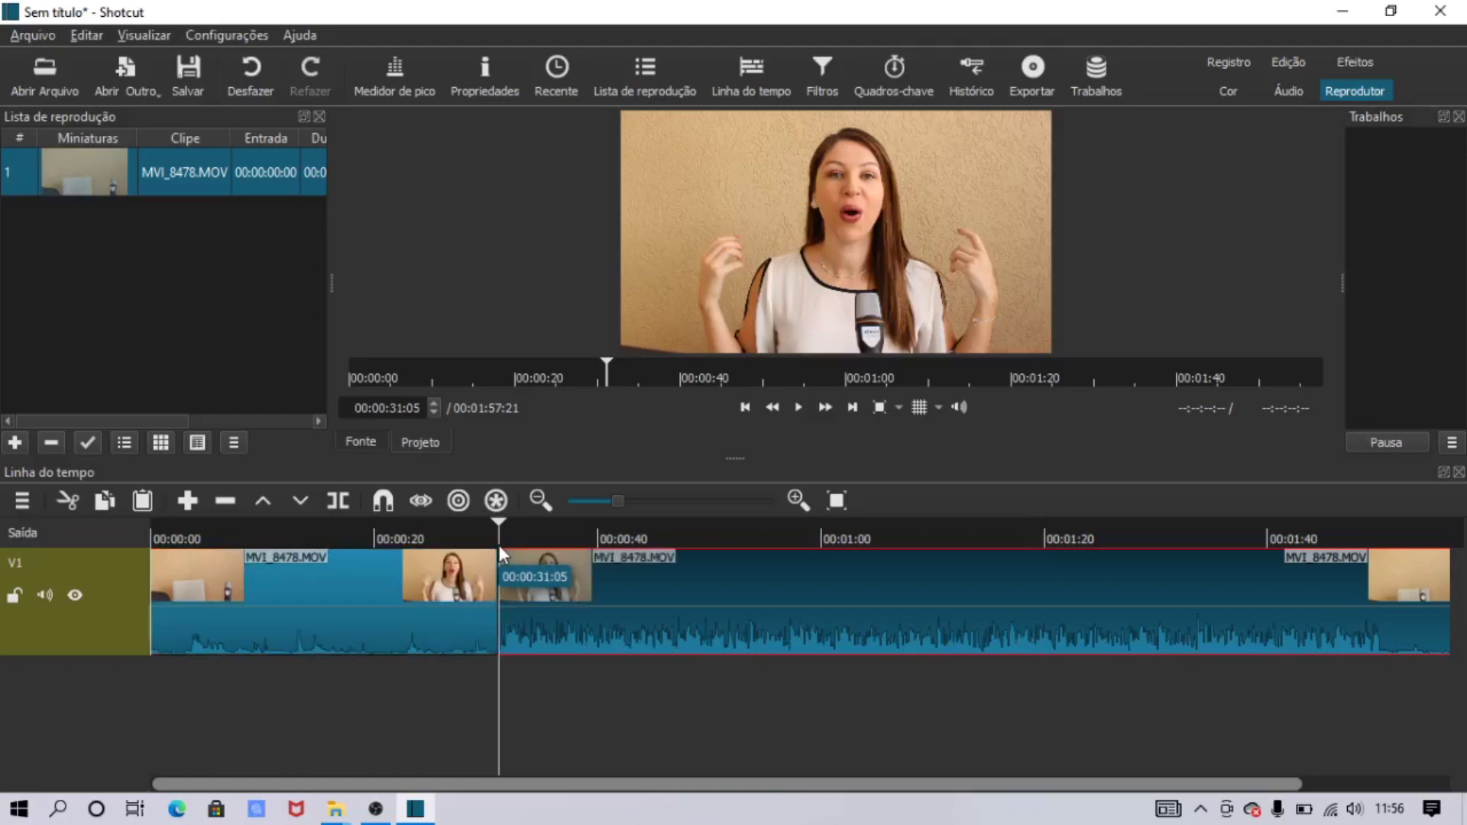
{"action": "left_click", "coordinate": [401, 588]}
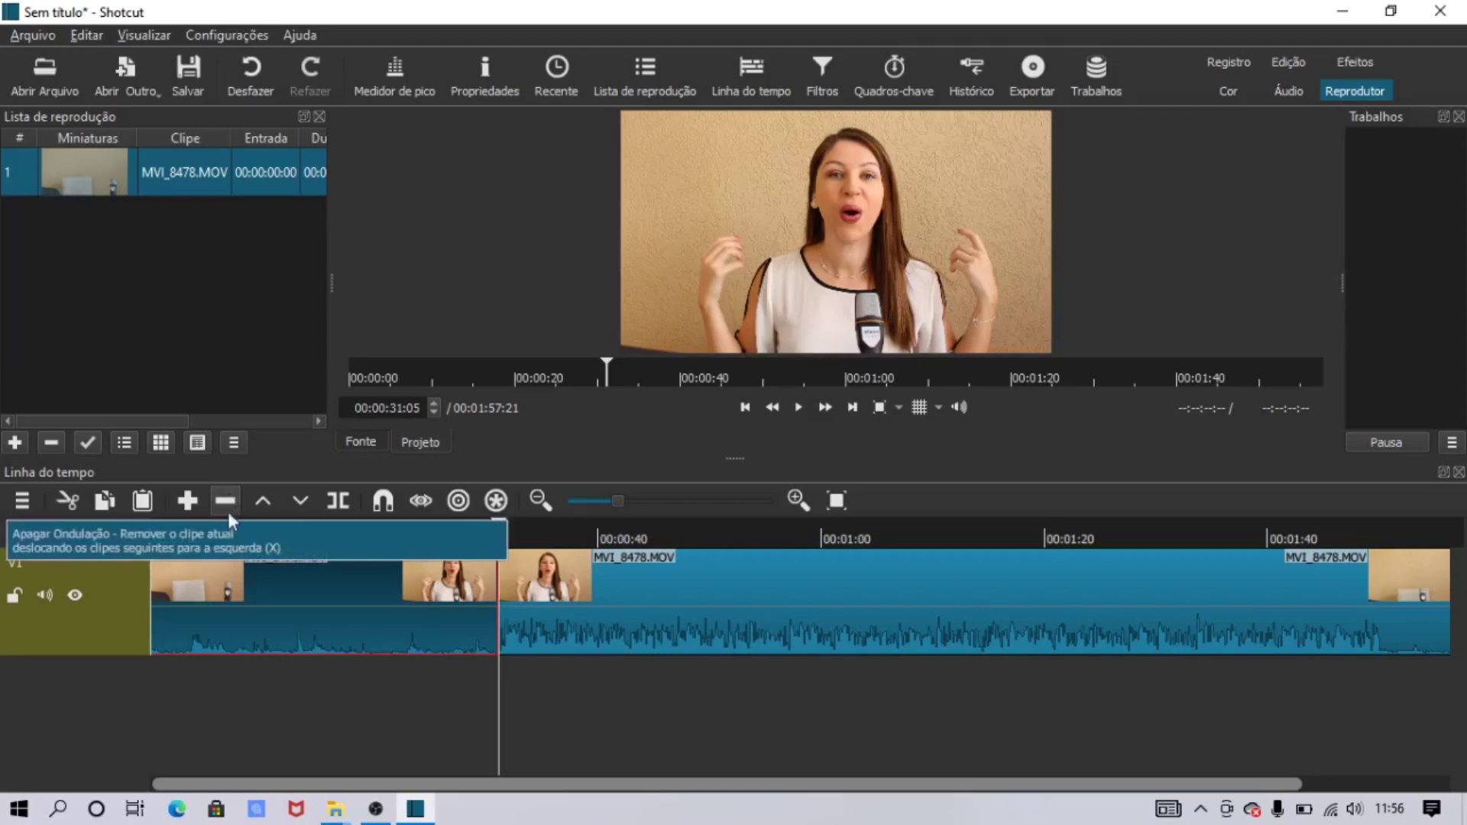
{"action": "left_click", "coordinate": [226, 502]}
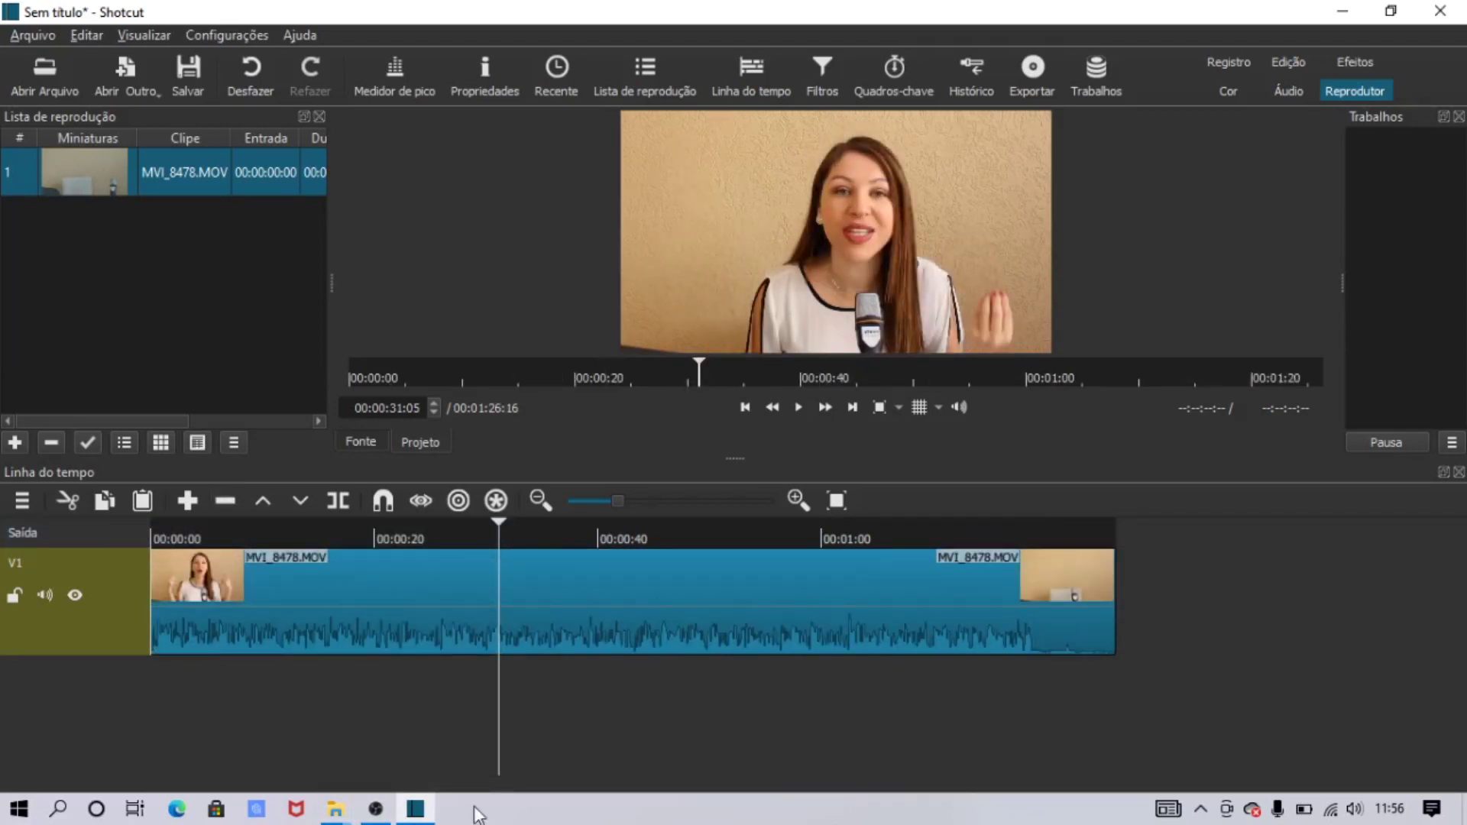
Step: Play the first seconds of the trimmed clip to check its new opening
{"action": "key", "text": "Home"}
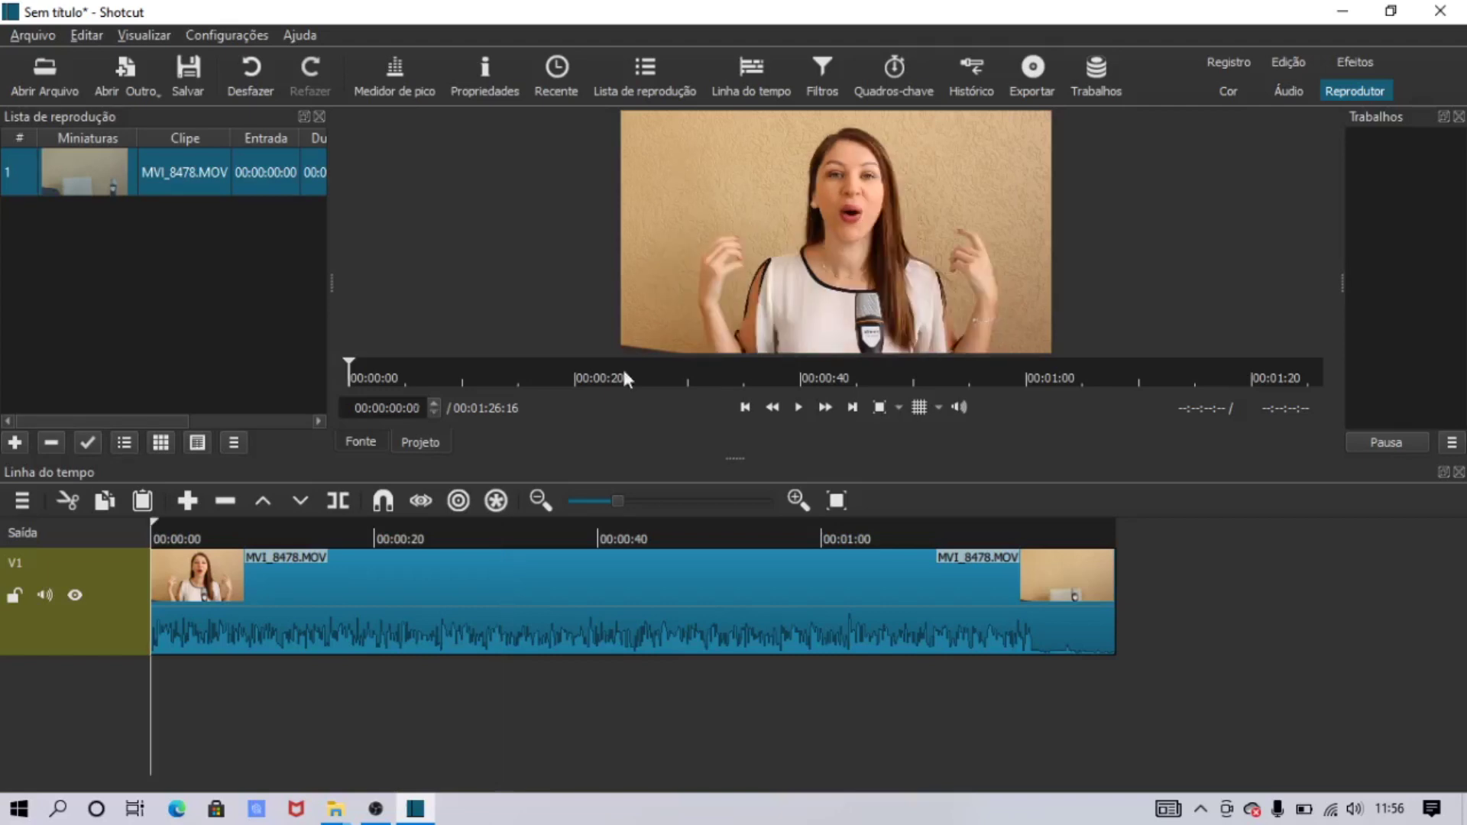
{"action": "left_click", "coordinate": [798, 407]}
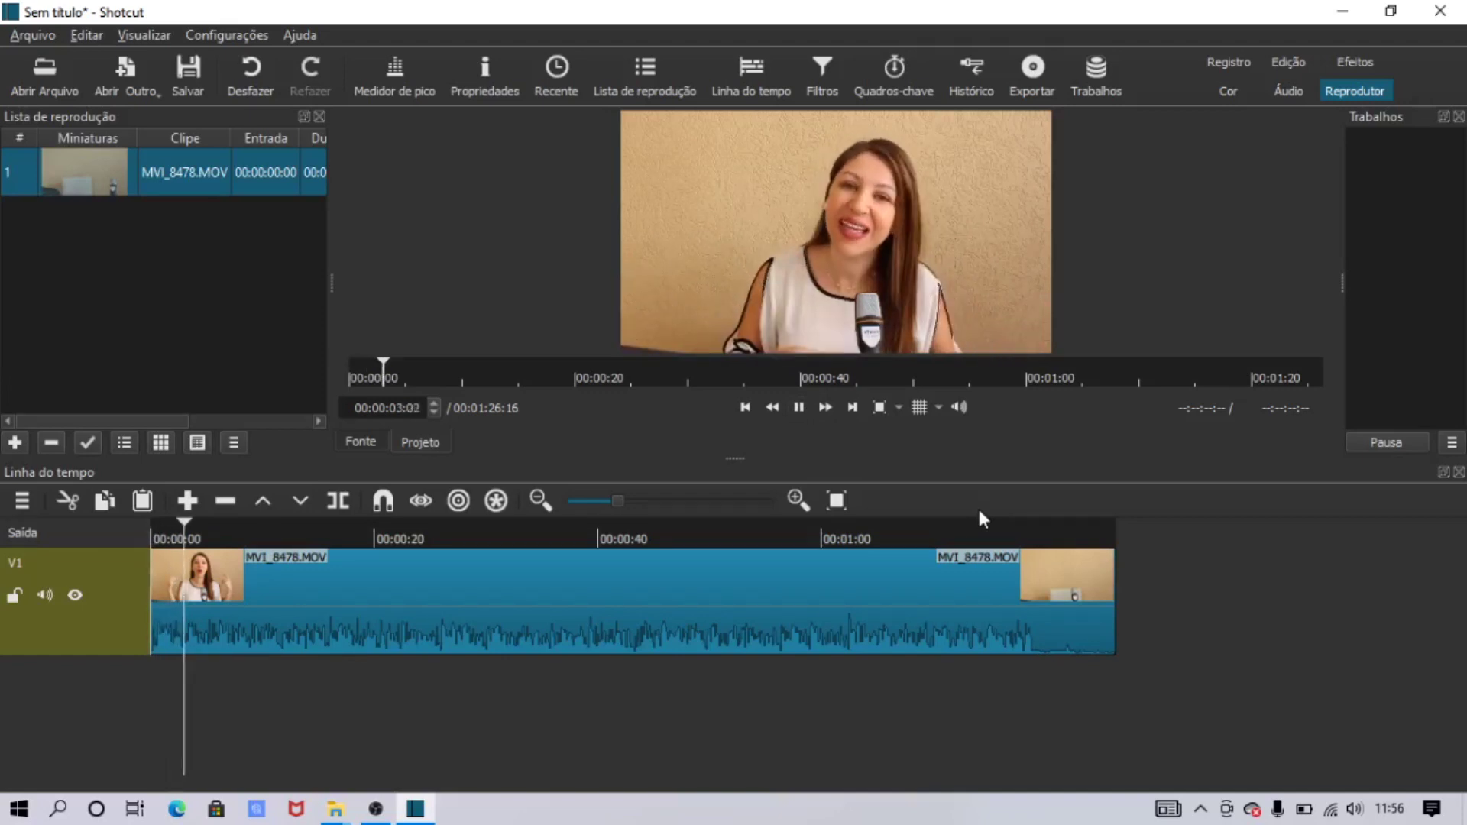
{"action": "left_click", "coordinate": [798, 407]}
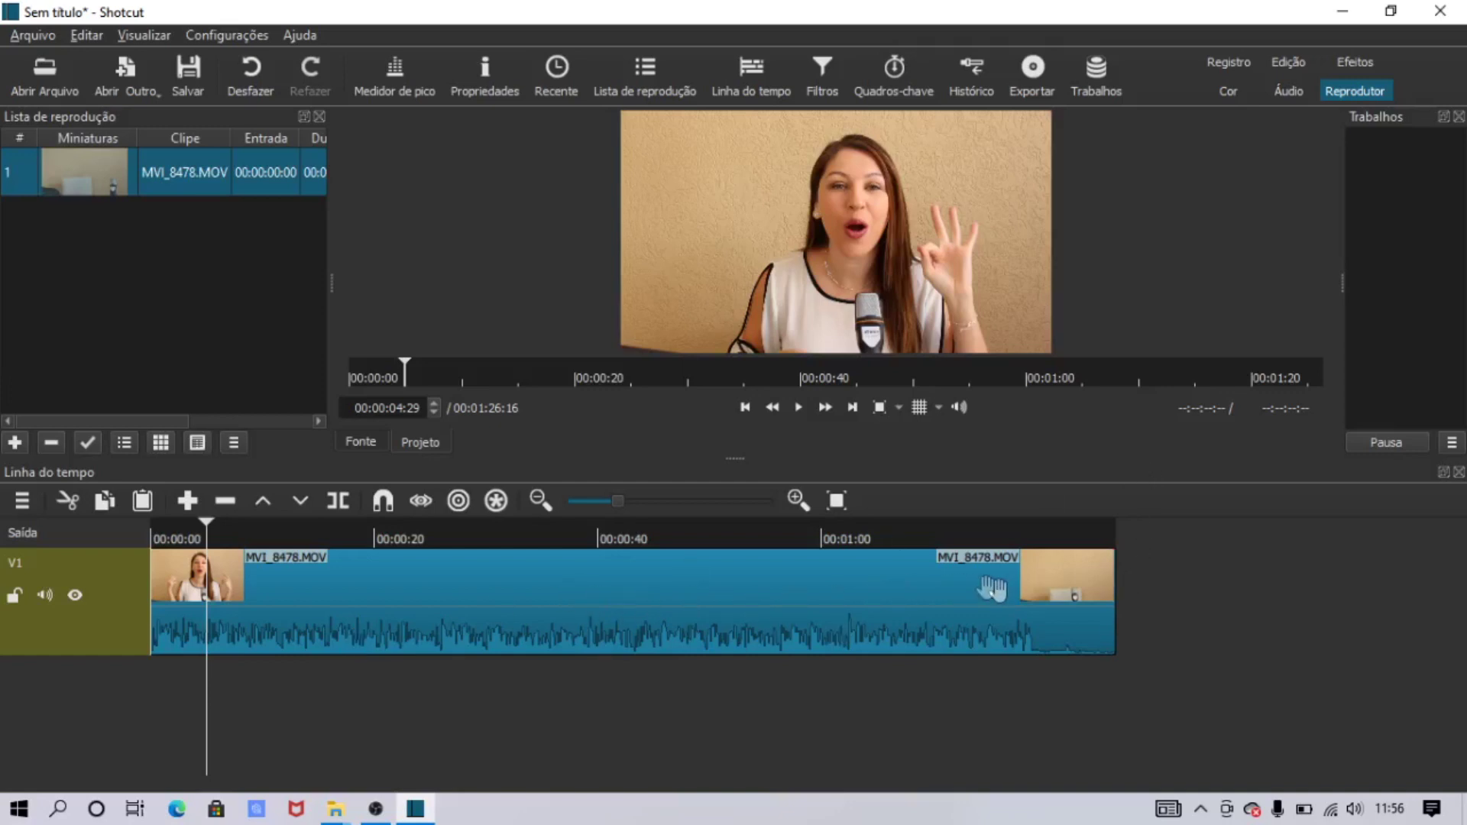
Step: Add a second video track above the clip and place the playhead at 00:00:22:21
{"action": "right_click", "coordinate": [1140, 595]}
{"action": "mouse_move", "coordinate": [1164, 600]}
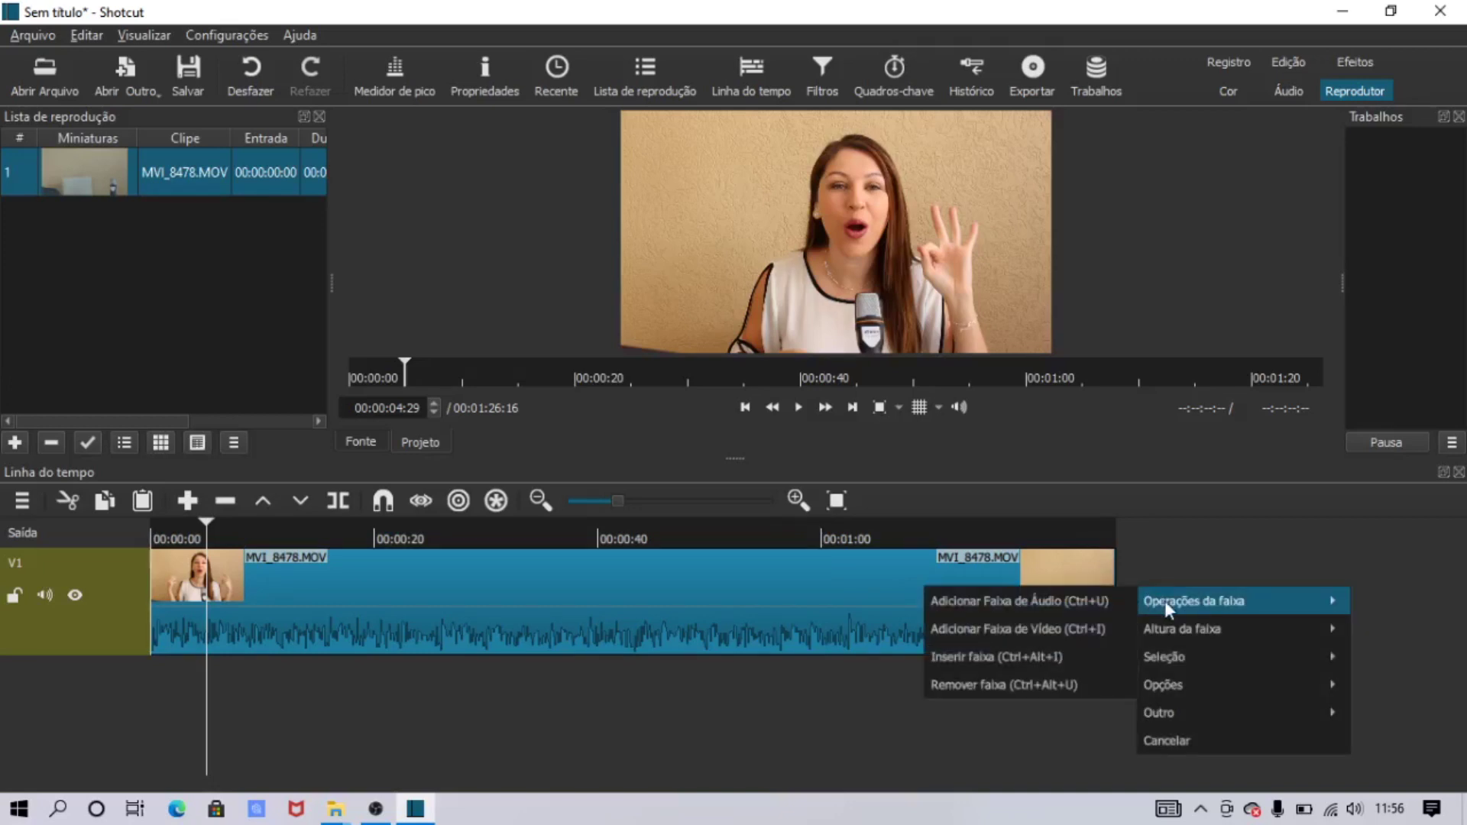
{"action": "left_click", "coordinate": [1071, 627]}
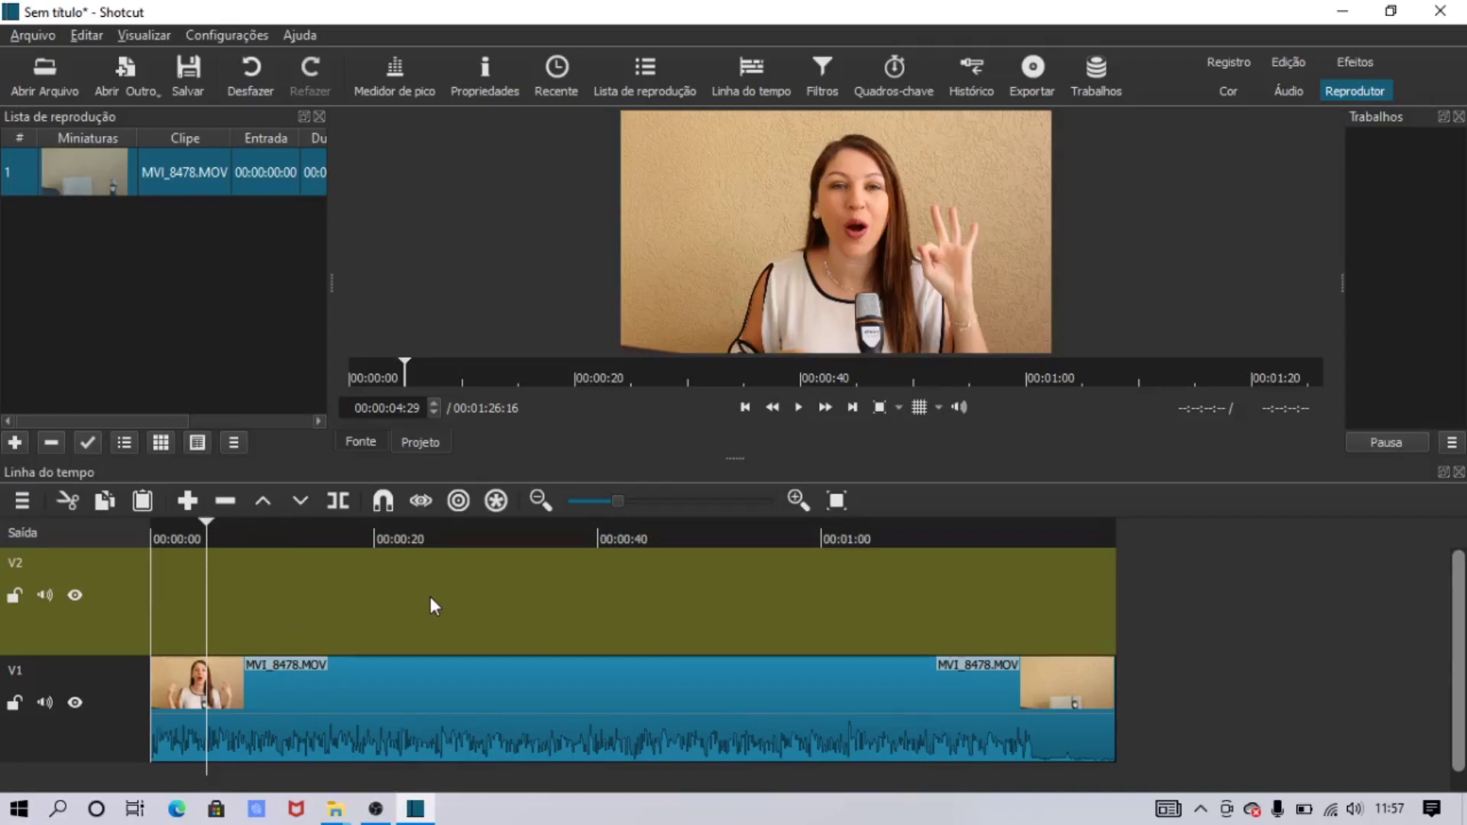
{"action": "left_click", "coordinate": [404, 593]}
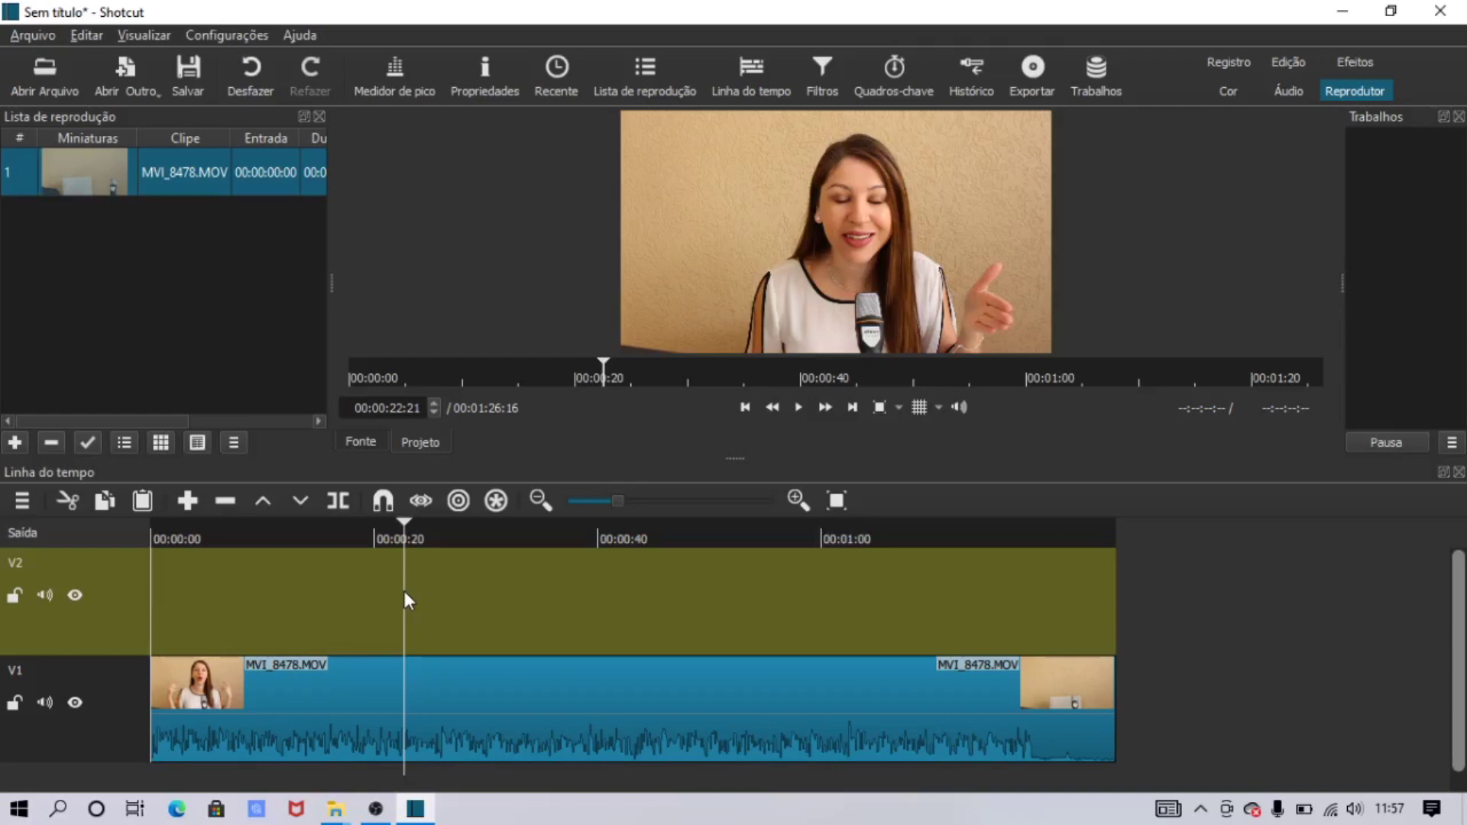
Step: Open the photo _MG_6951 from the desktop folder capas and add it to the playlist
{"action": "left_click", "coordinate": [30, 35]}
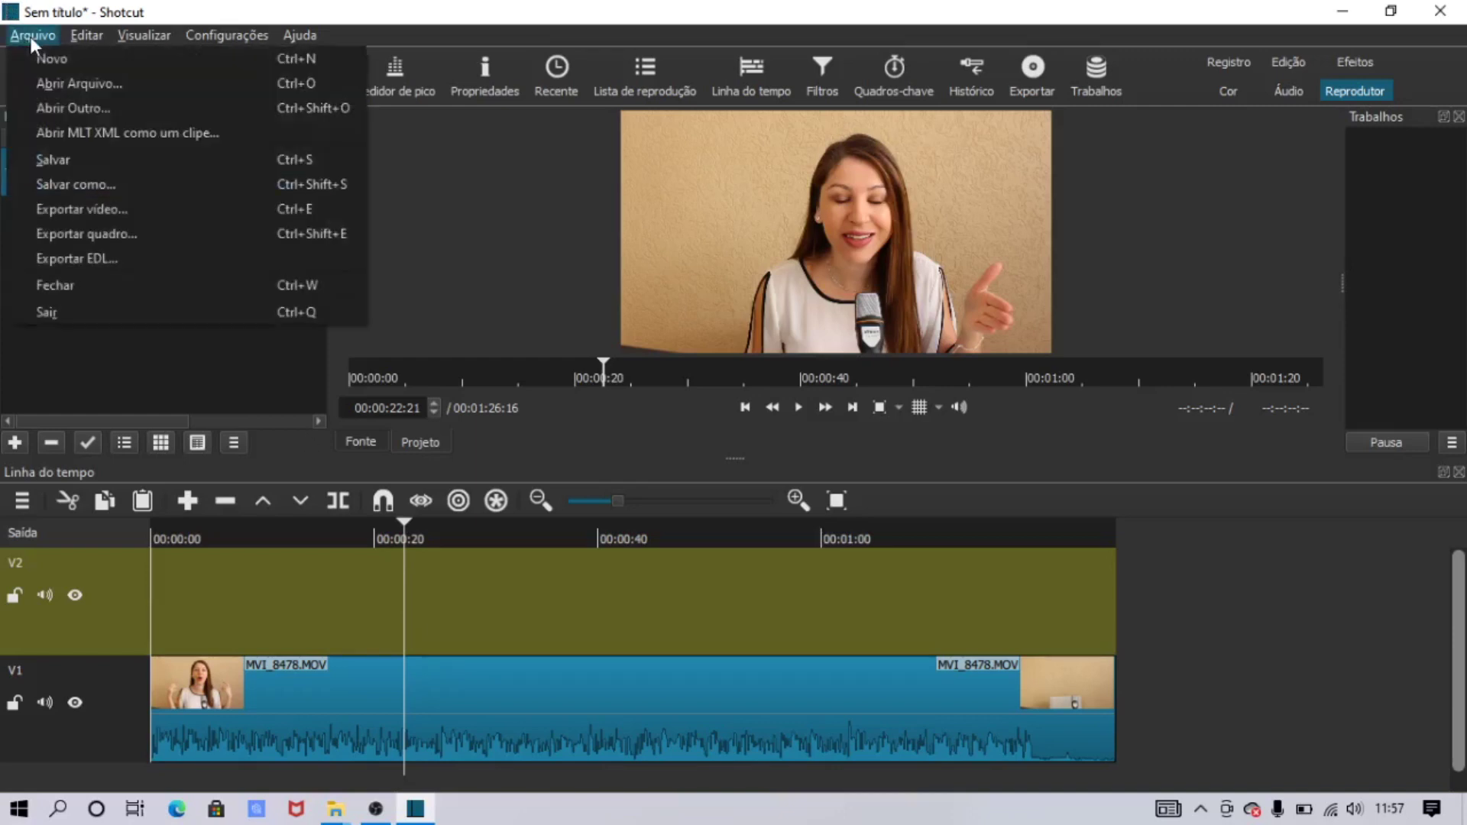
{"action": "left_click", "coordinate": [44, 85]}
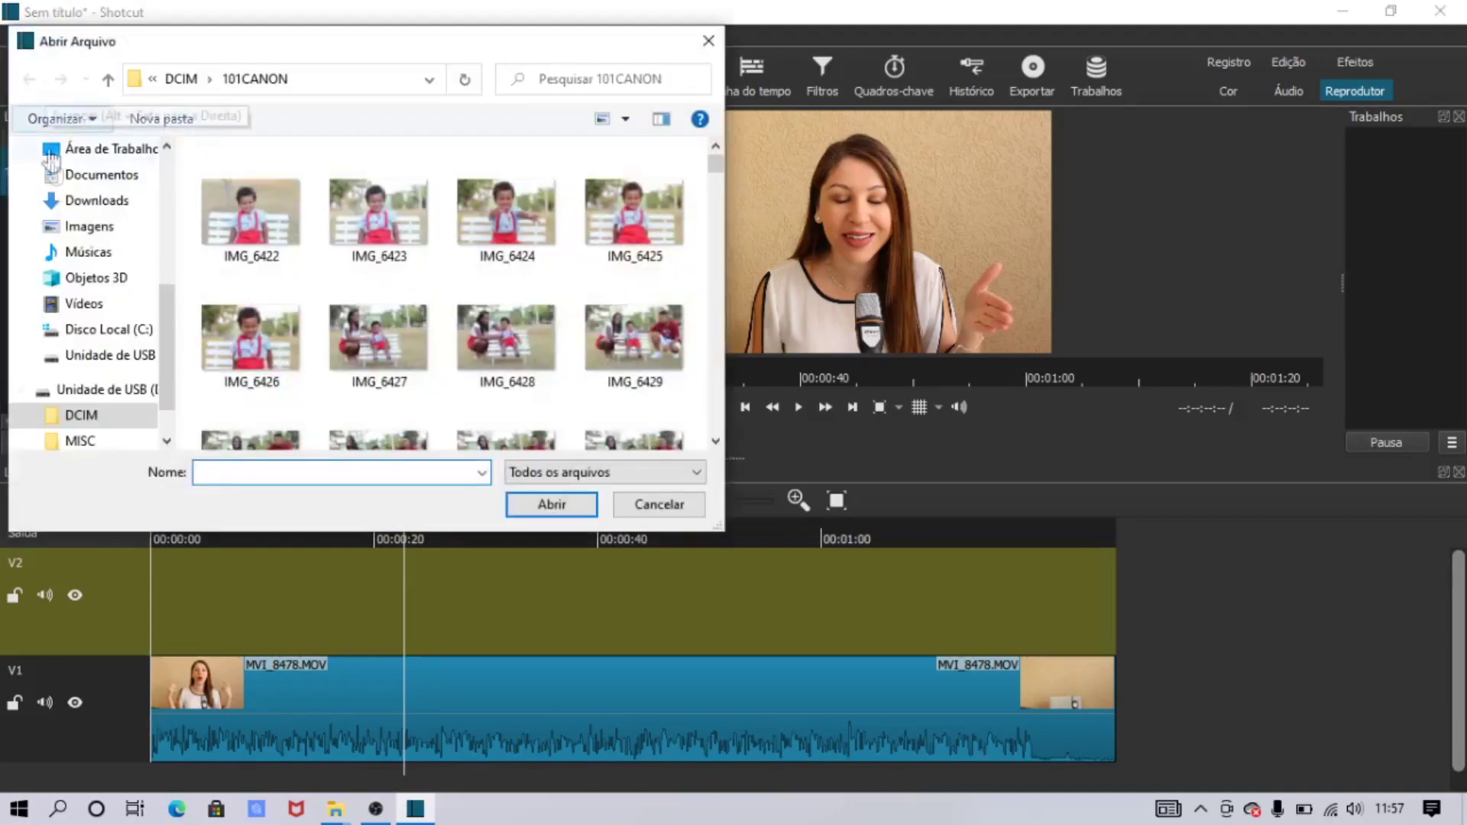
{"action": "left_click", "coordinate": [114, 149]}
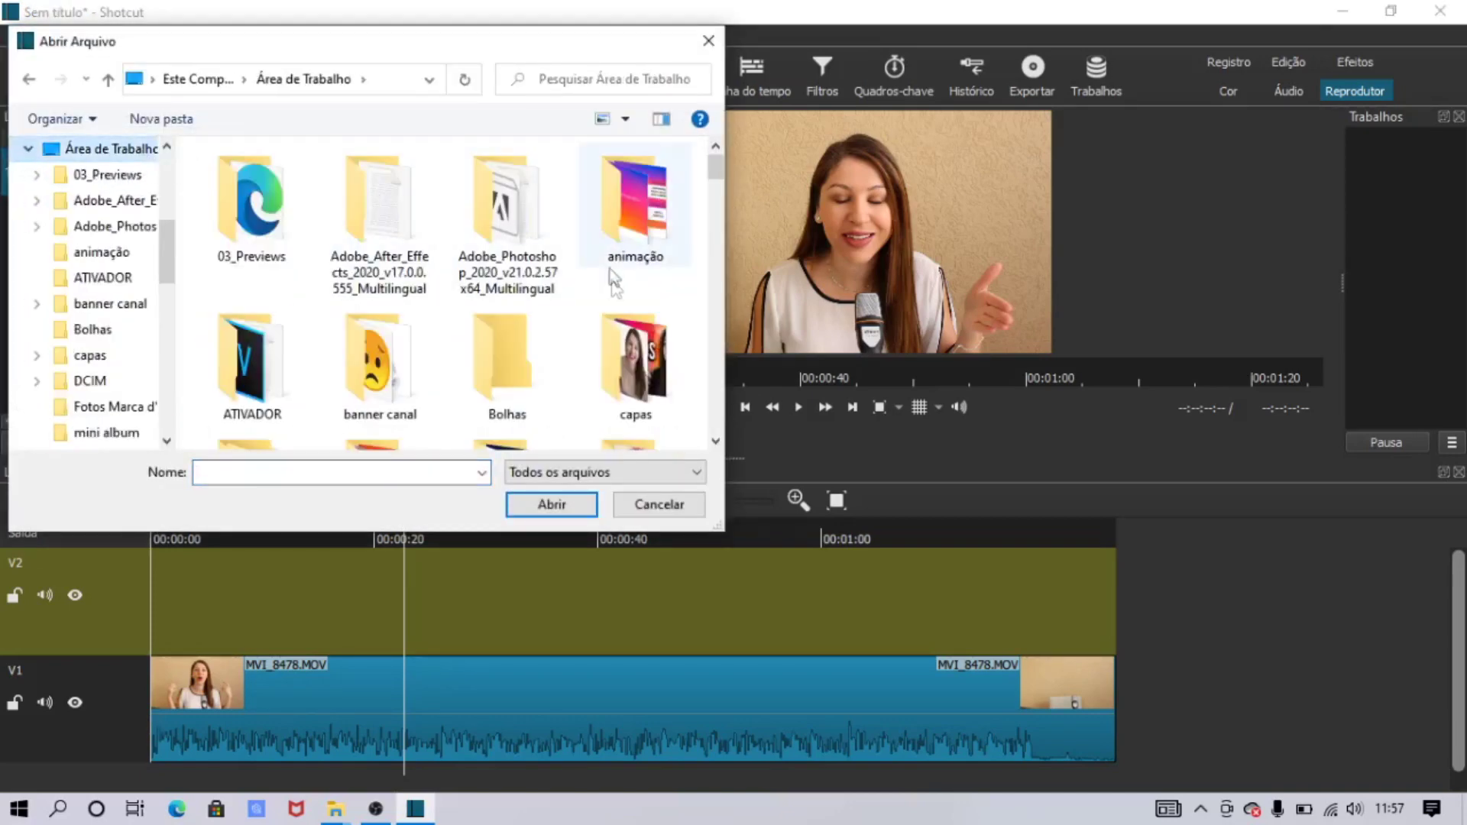
{"action": "double_click", "coordinate": [631, 336]}
{"action": "left_click", "coordinate": [615, 371]}
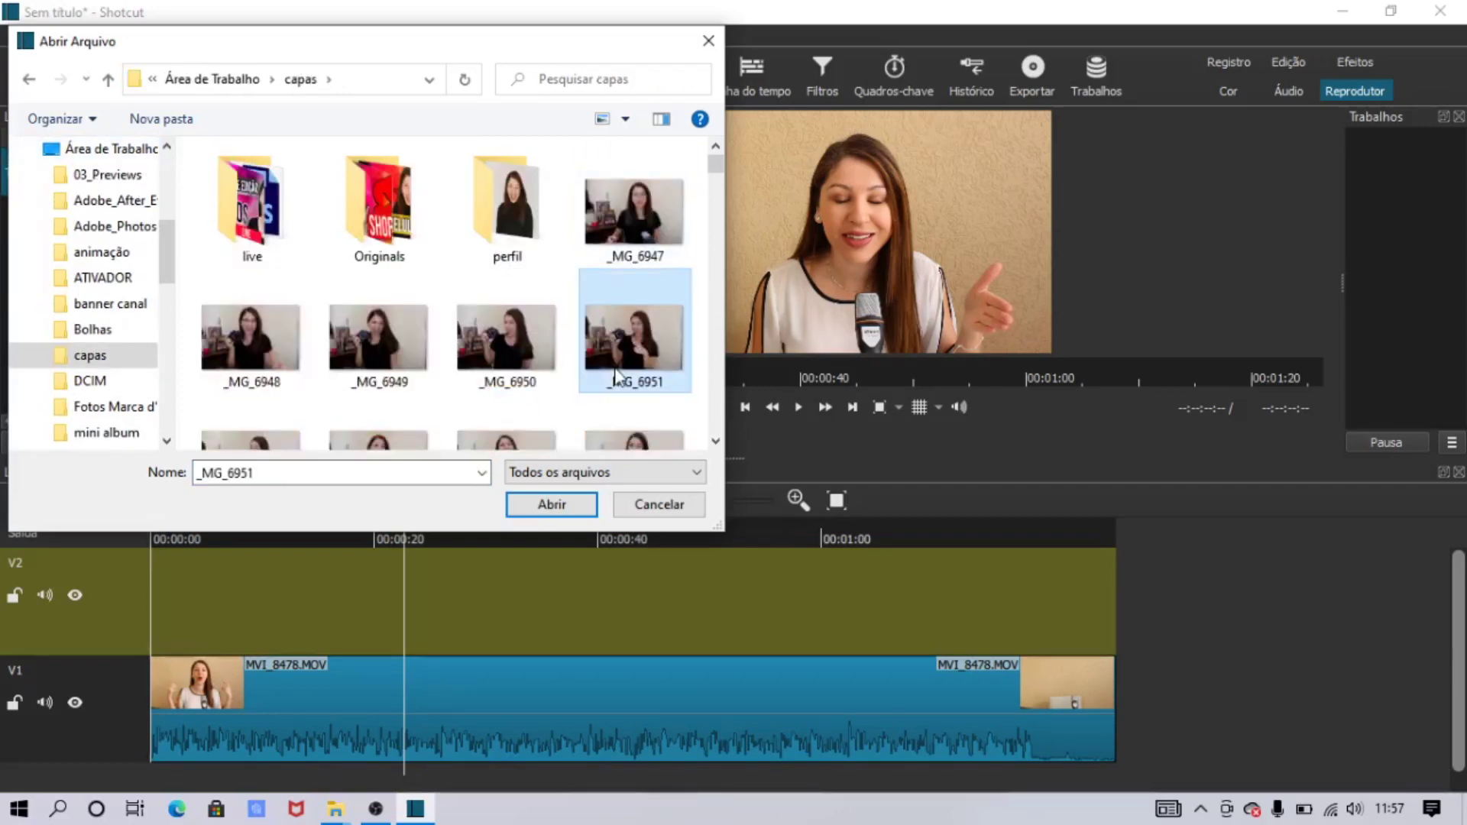
{"action": "left_click", "coordinate": [552, 504]}
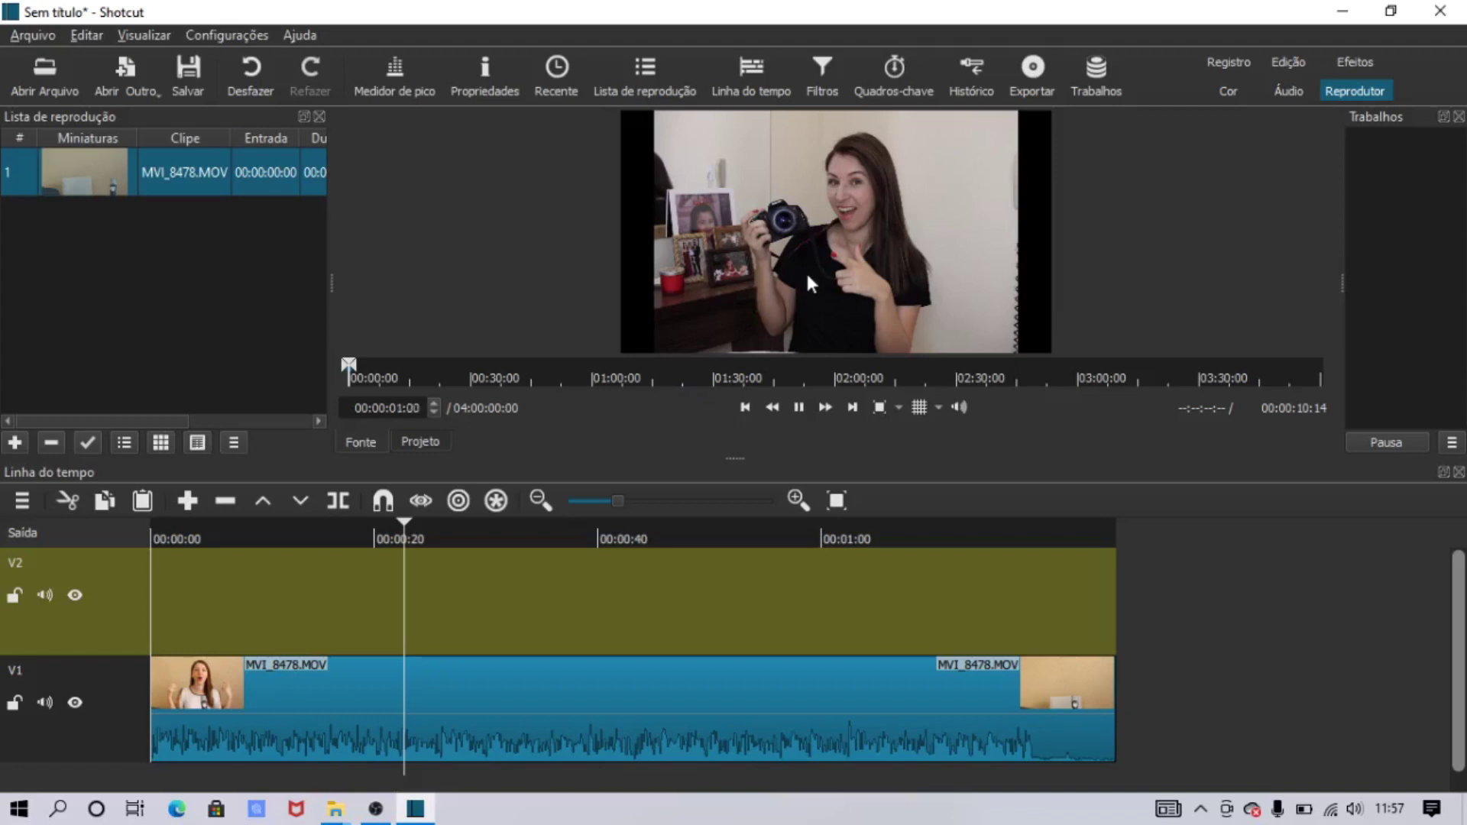
{"action": "left_click_drag", "start_coordinate": [805, 270], "coordinate": [104, 224]}
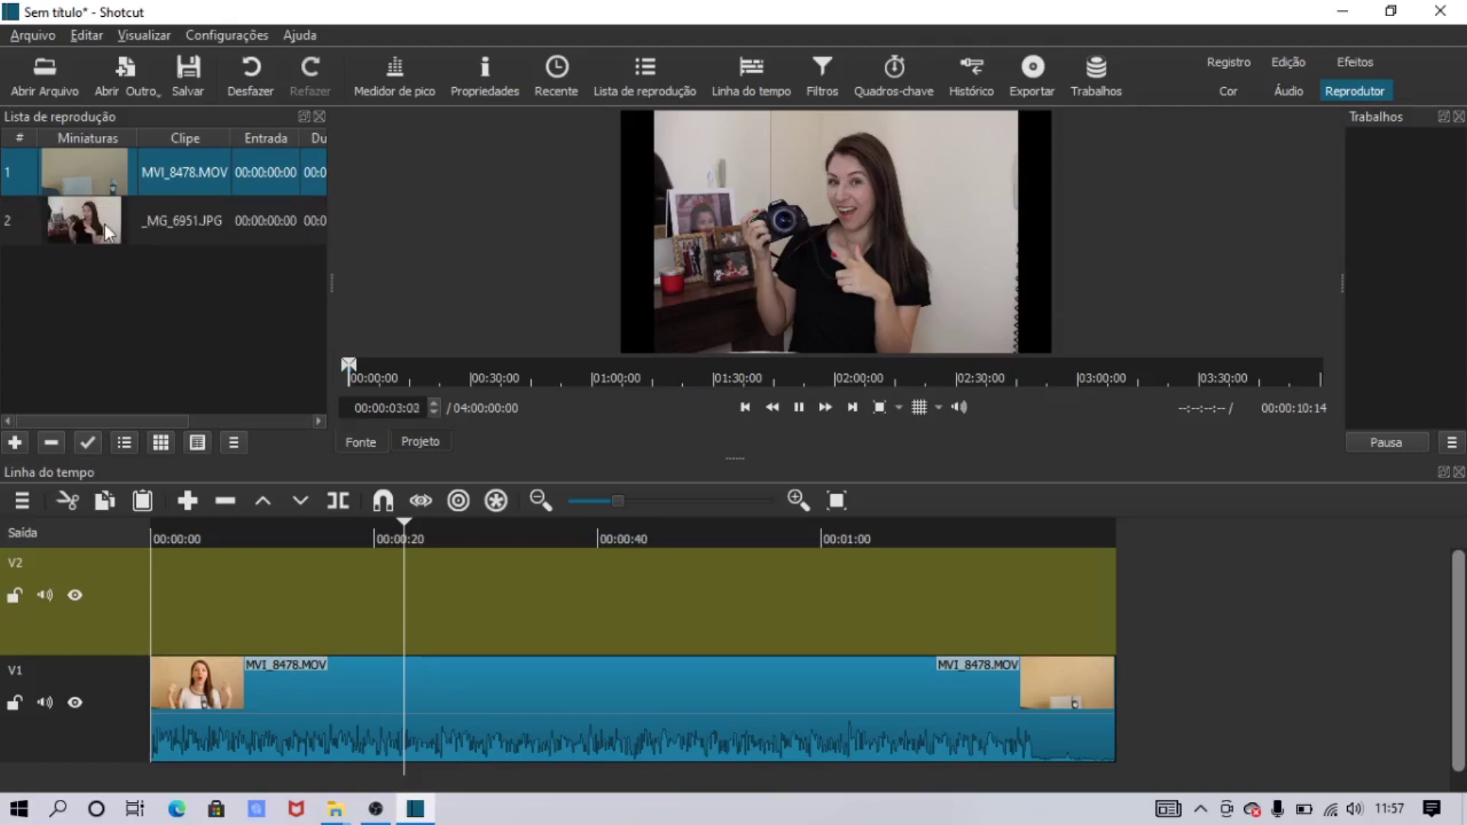
Step: Append the photo _MG_6951.JPG to track V2 and move it to start at about 27 seconds
{"action": "left_click", "coordinate": [108, 222]}
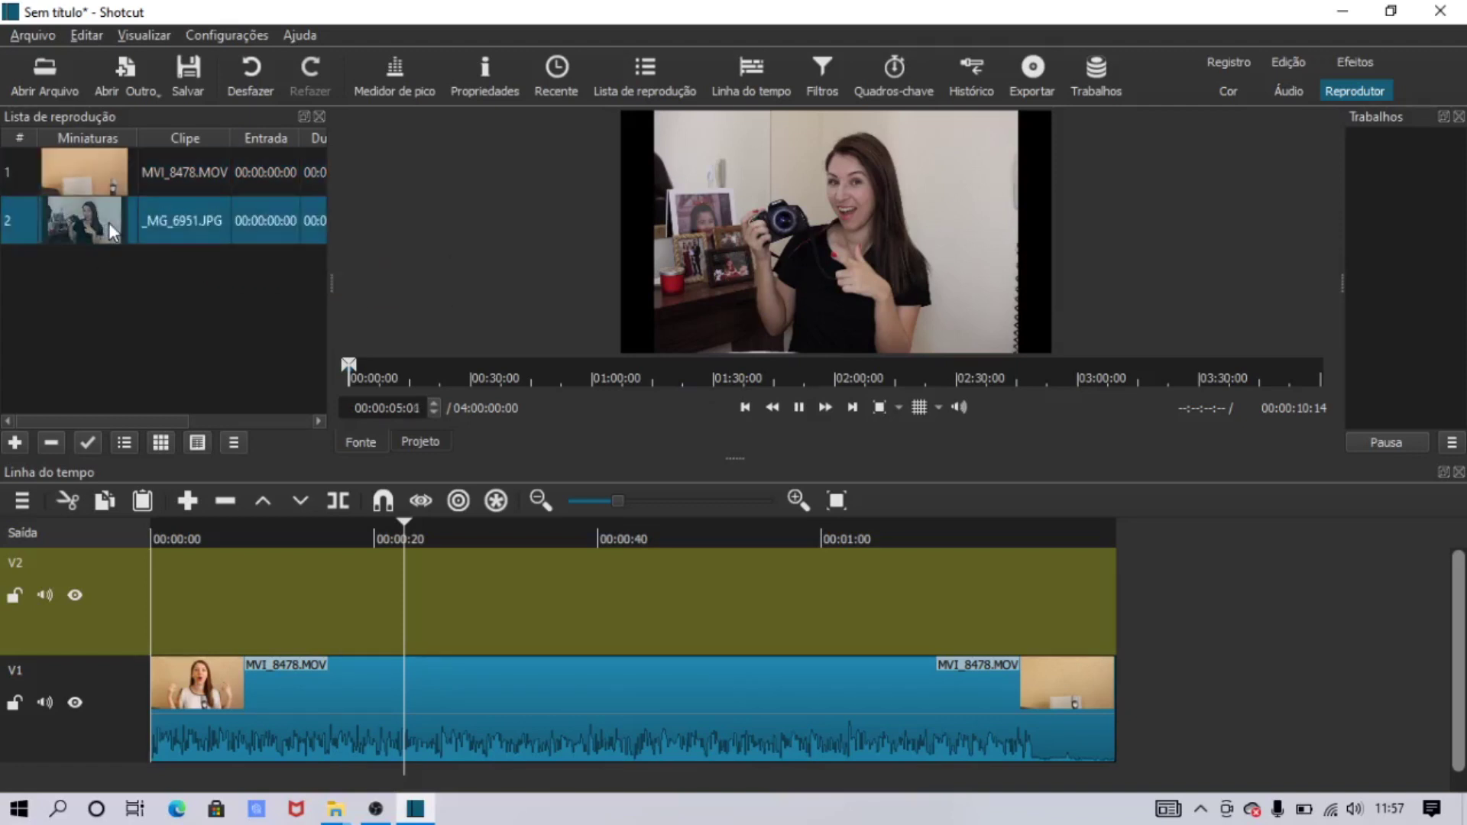
{"action": "left_click", "coordinate": [196, 502]}
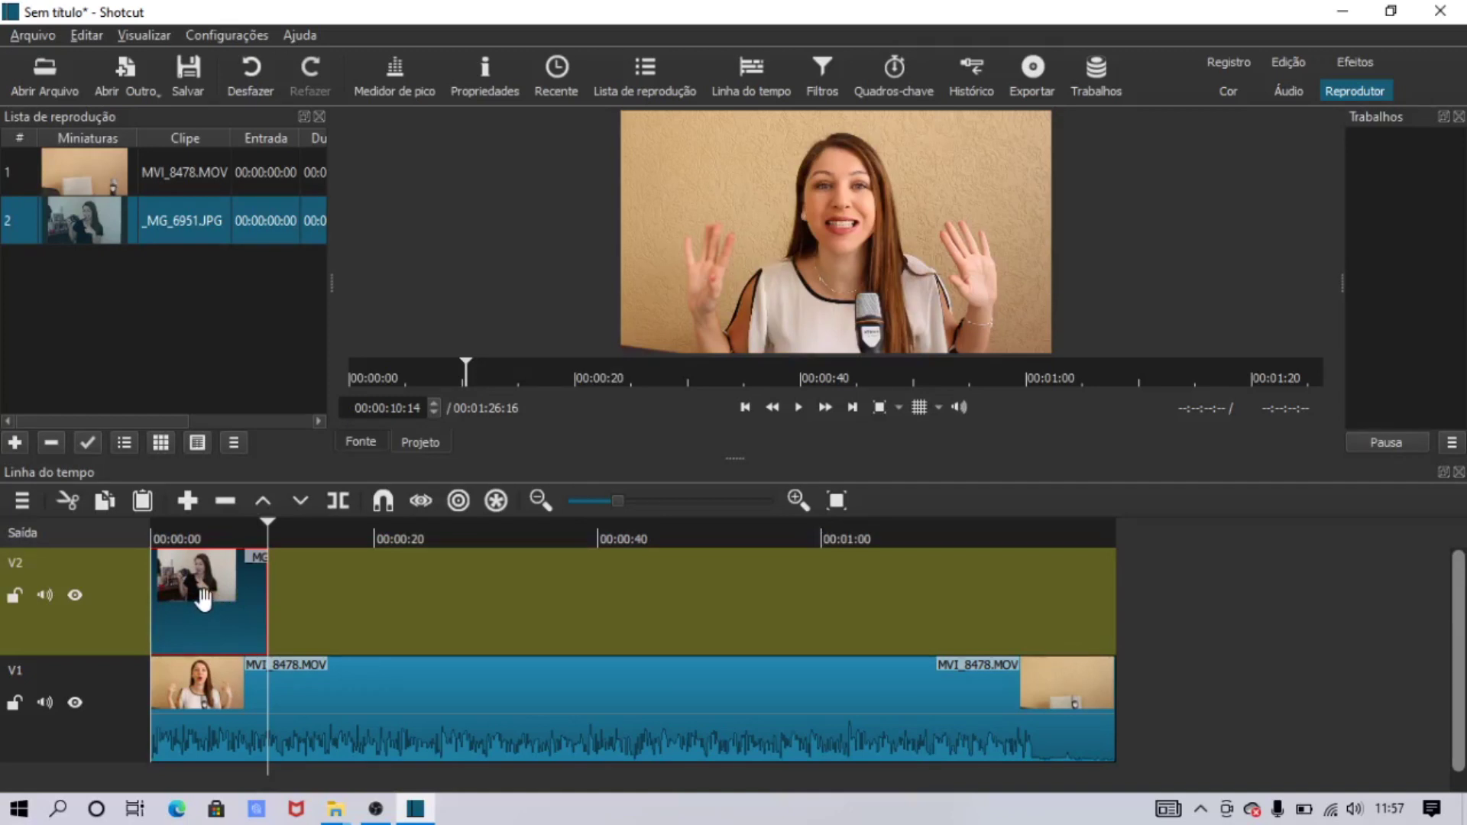
{"action": "left_click_drag", "start_coordinate": [139, 536], "coordinate": [151, 531]}
{"action": "left_click_drag", "start_coordinate": [183, 585], "coordinate": [504, 622]}
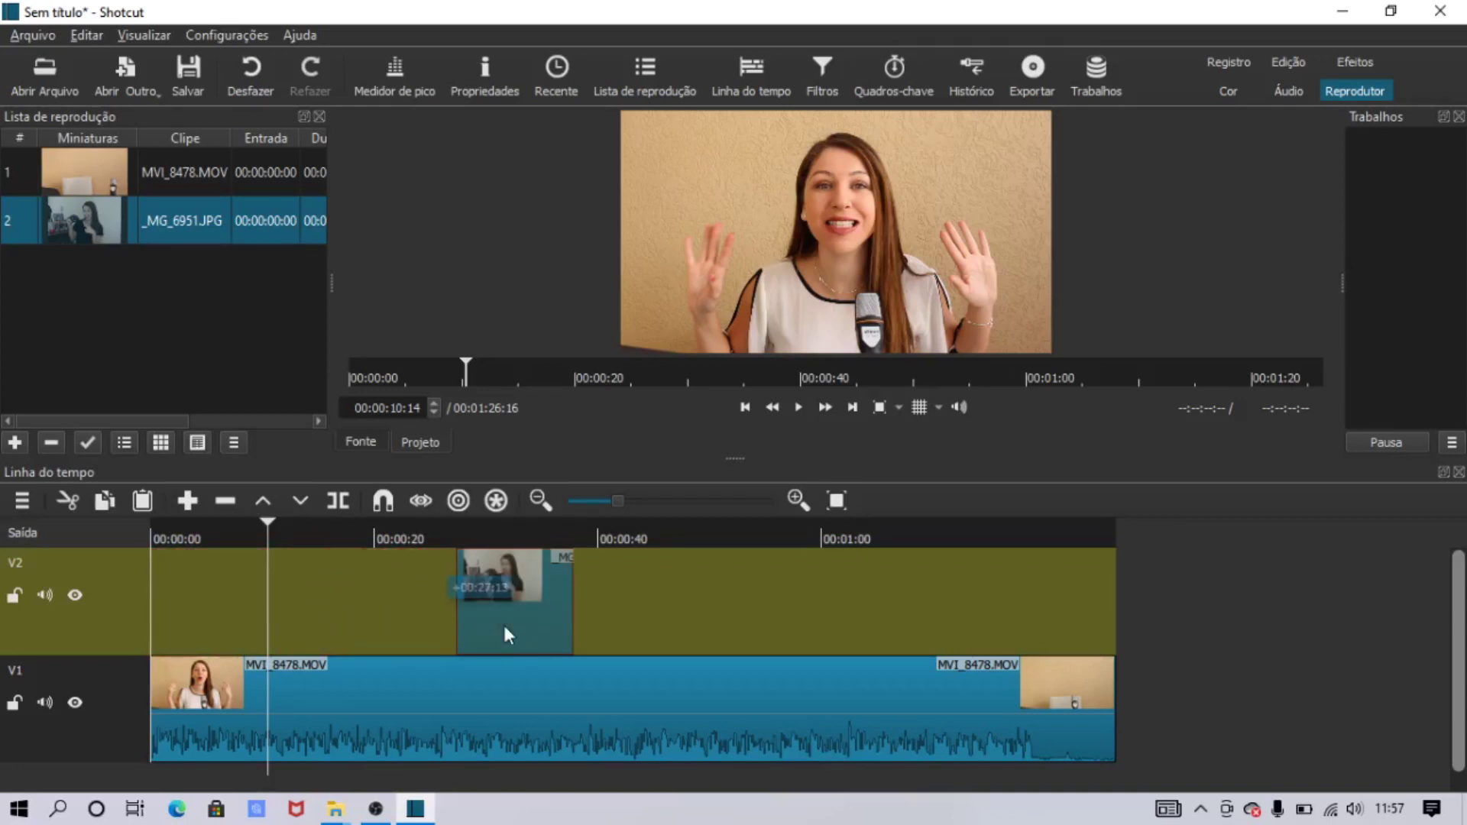
{"action": "mouse_move", "coordinate": [512, 596]}
{"action": "left_mouse_down"}
{"action": "mouse_move", "coordinate": [594, 604]}
{"action": "mouse_move", "coordinate": [462, 603]}
{"action": "mouse_move", "coordinate": [503, 609]}
{"action": "left_mouse_up"}
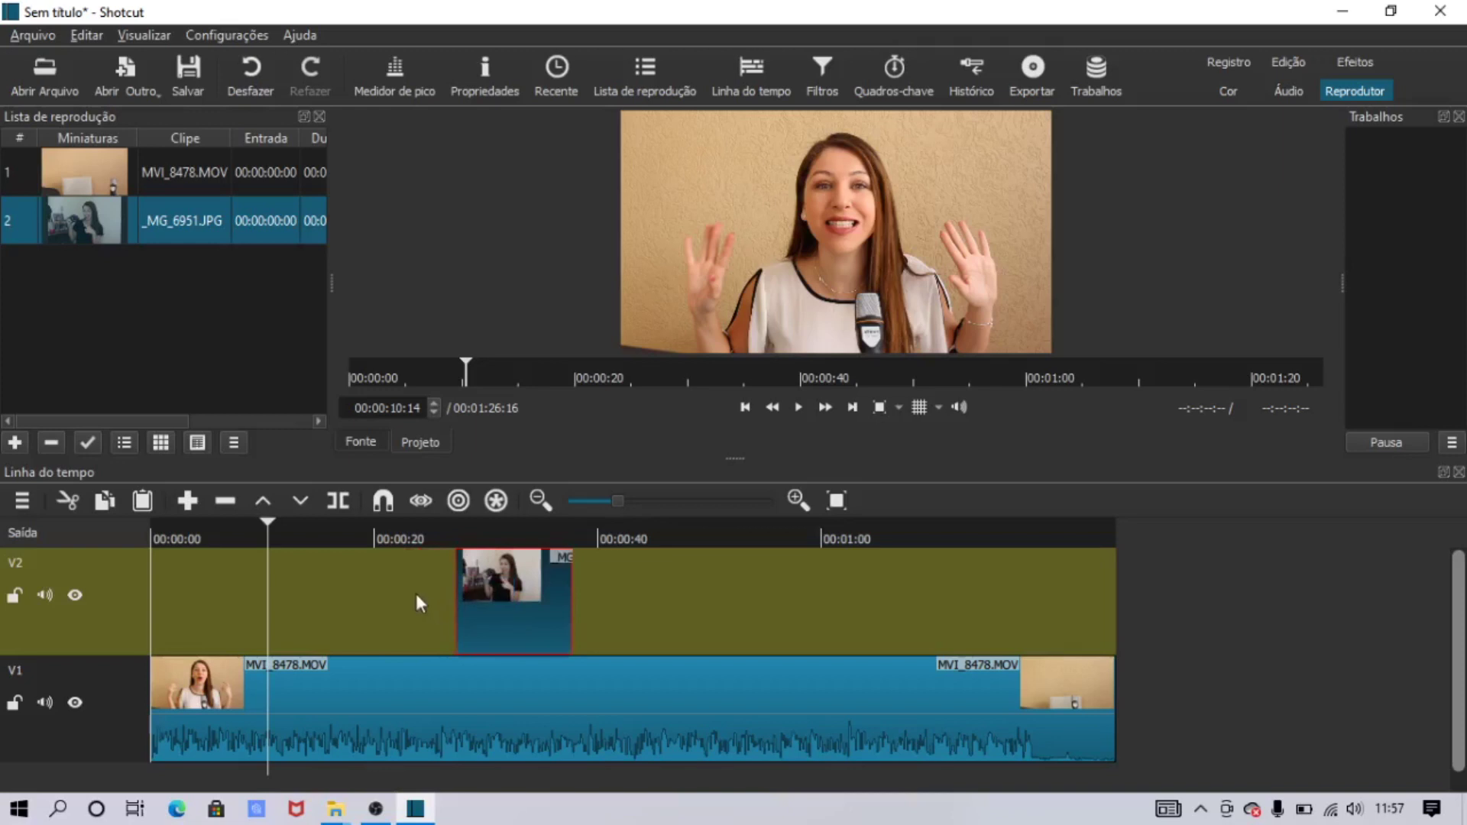
Step: Play the timeline from 00:00:25:29 into the photo to preview the overlay, pausing over it
{"action": "left_click", "coordinate": [440, 566]}
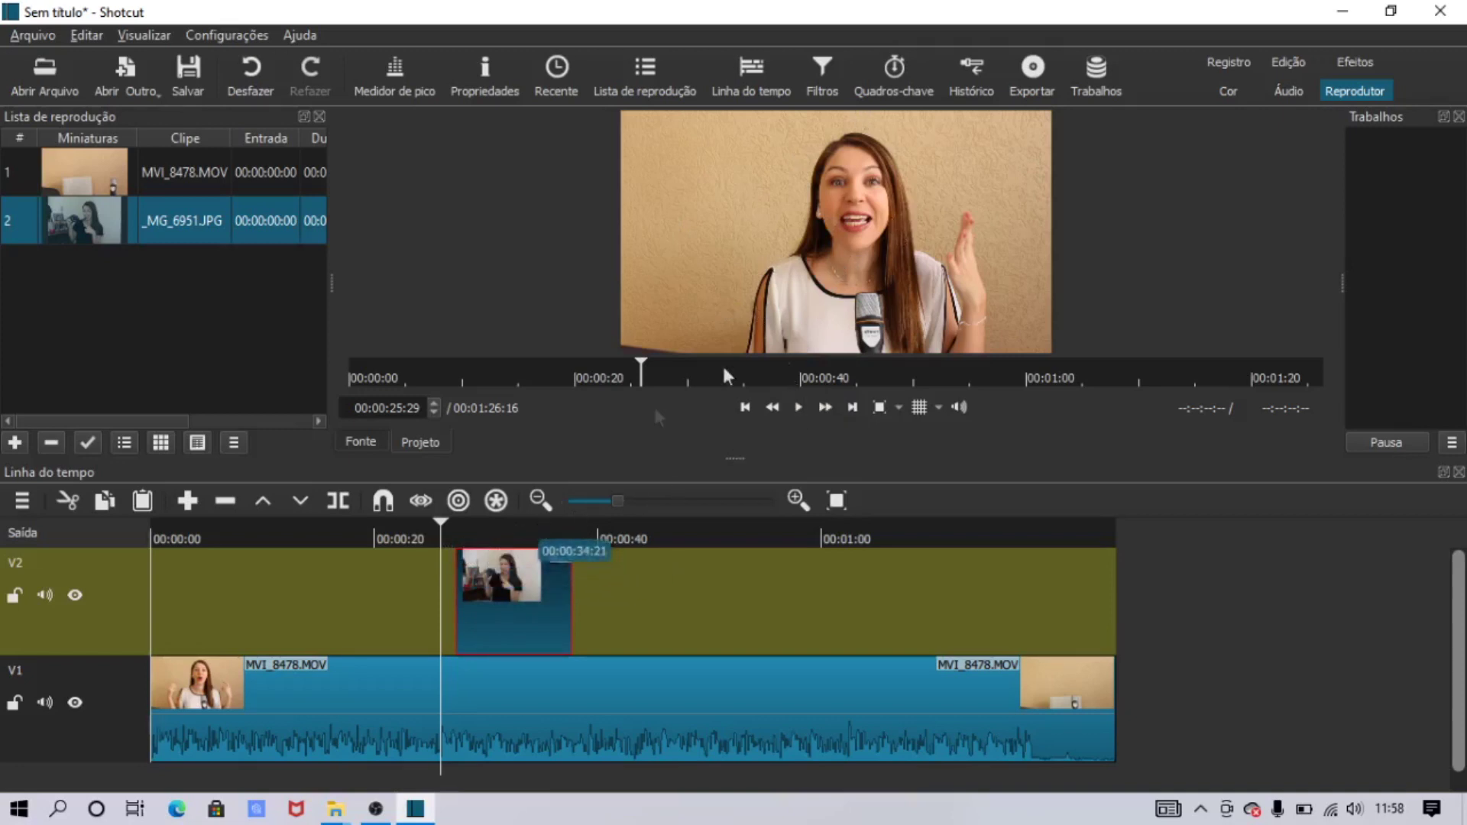
{"action": "left_click", "coordinate": [799, 408]}
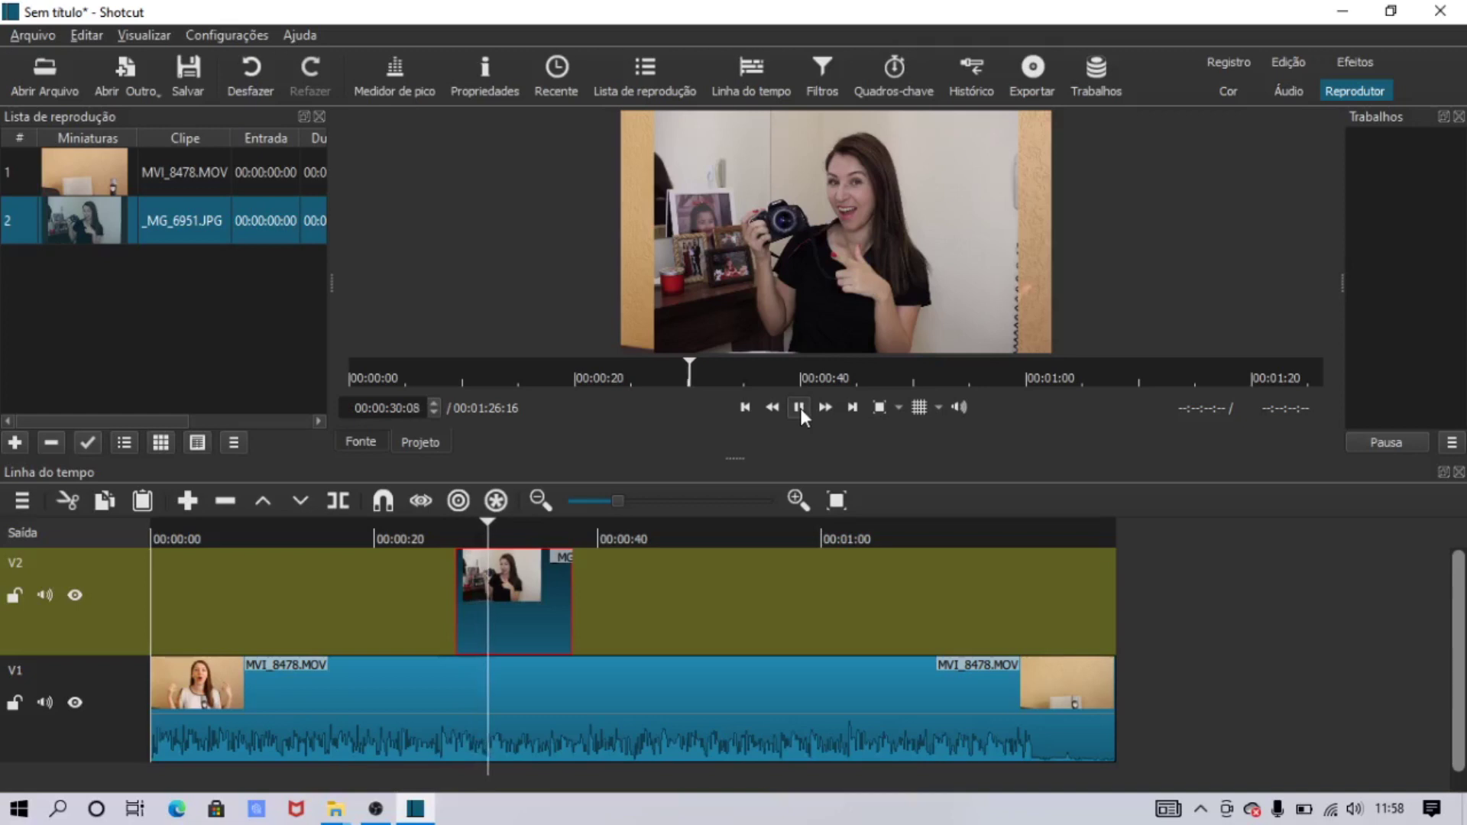
{"action": "left_click", "coordinate": [800, 408]}
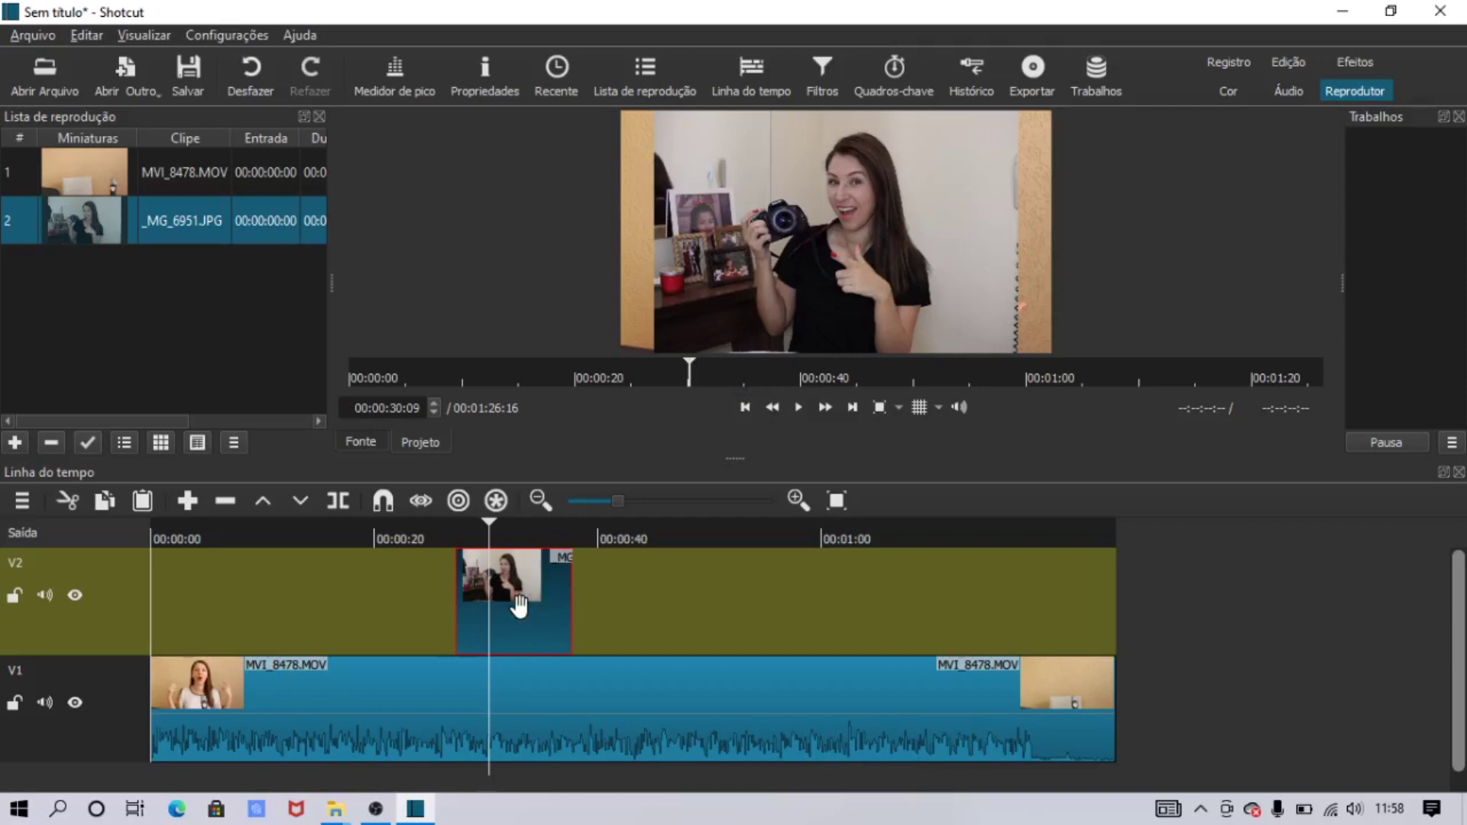
Step: Search the filters for "tamanho" and apply Tamanho, Posição & Girar to the photo clip on V2
{"action": "left_click", "coordinate": [806, 74]}
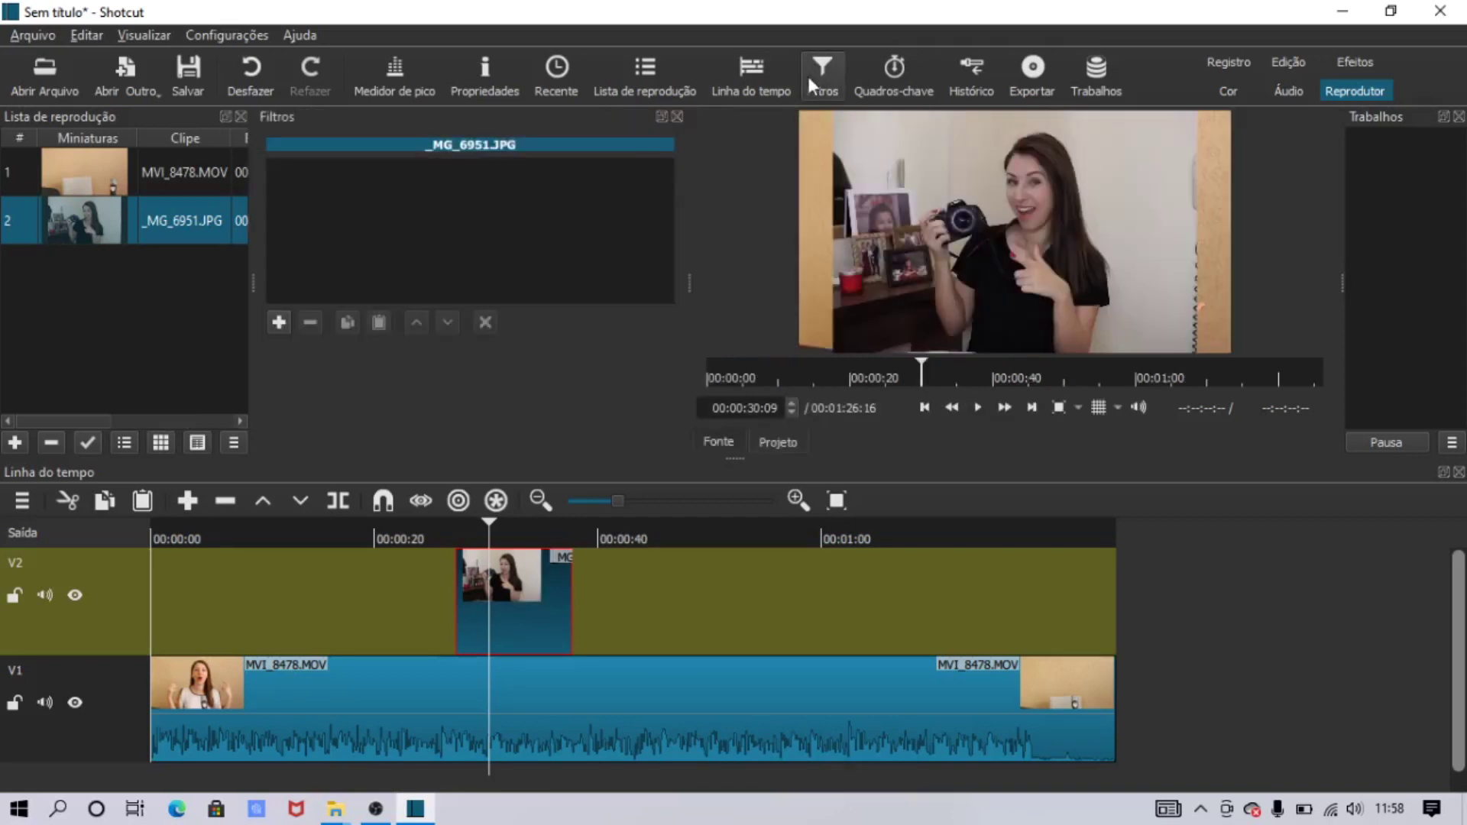
{"action": "left_click", "coordinate": [278, 324]}
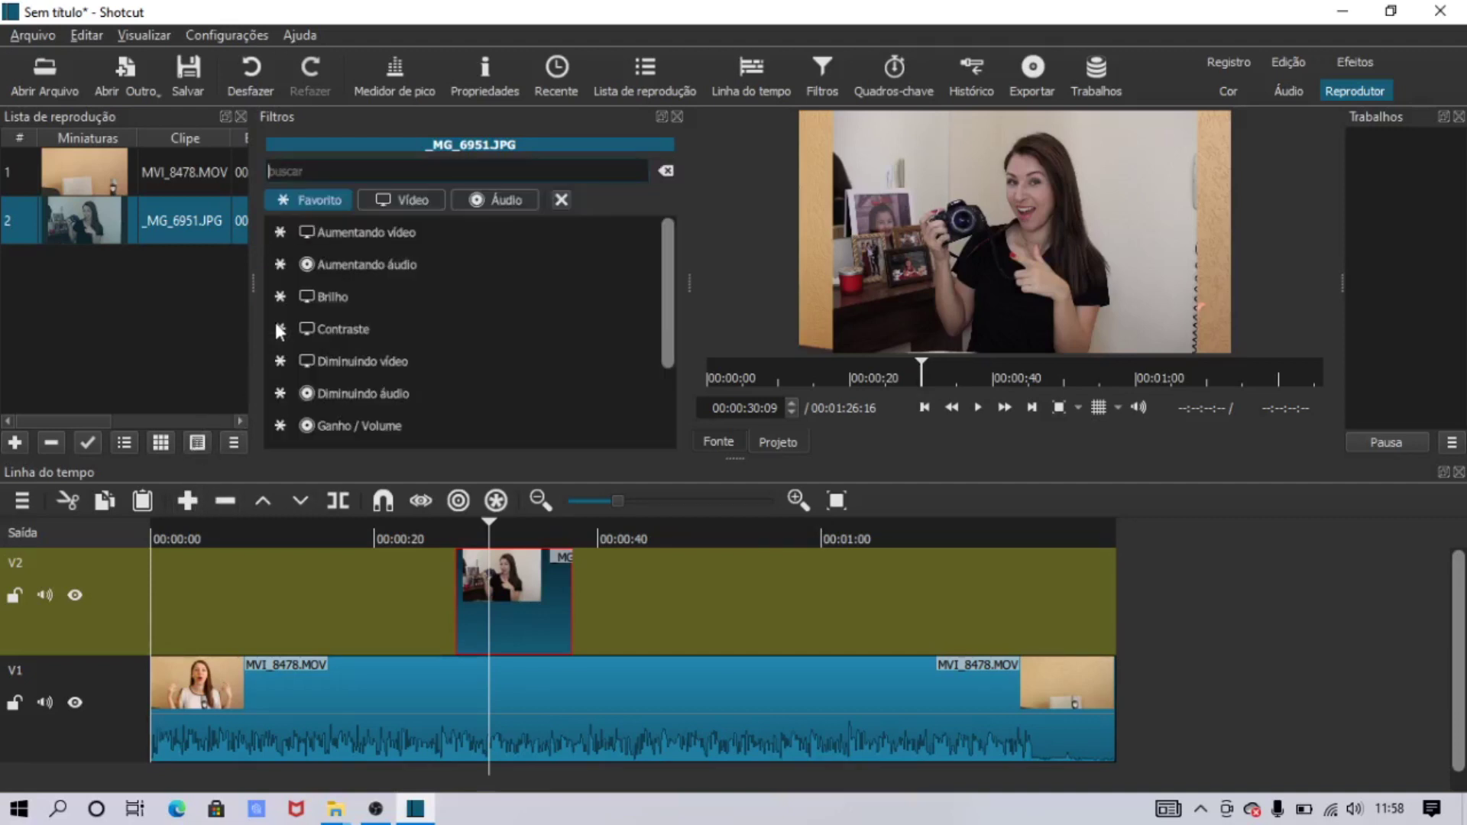
{"action": "type", "text": "t"}
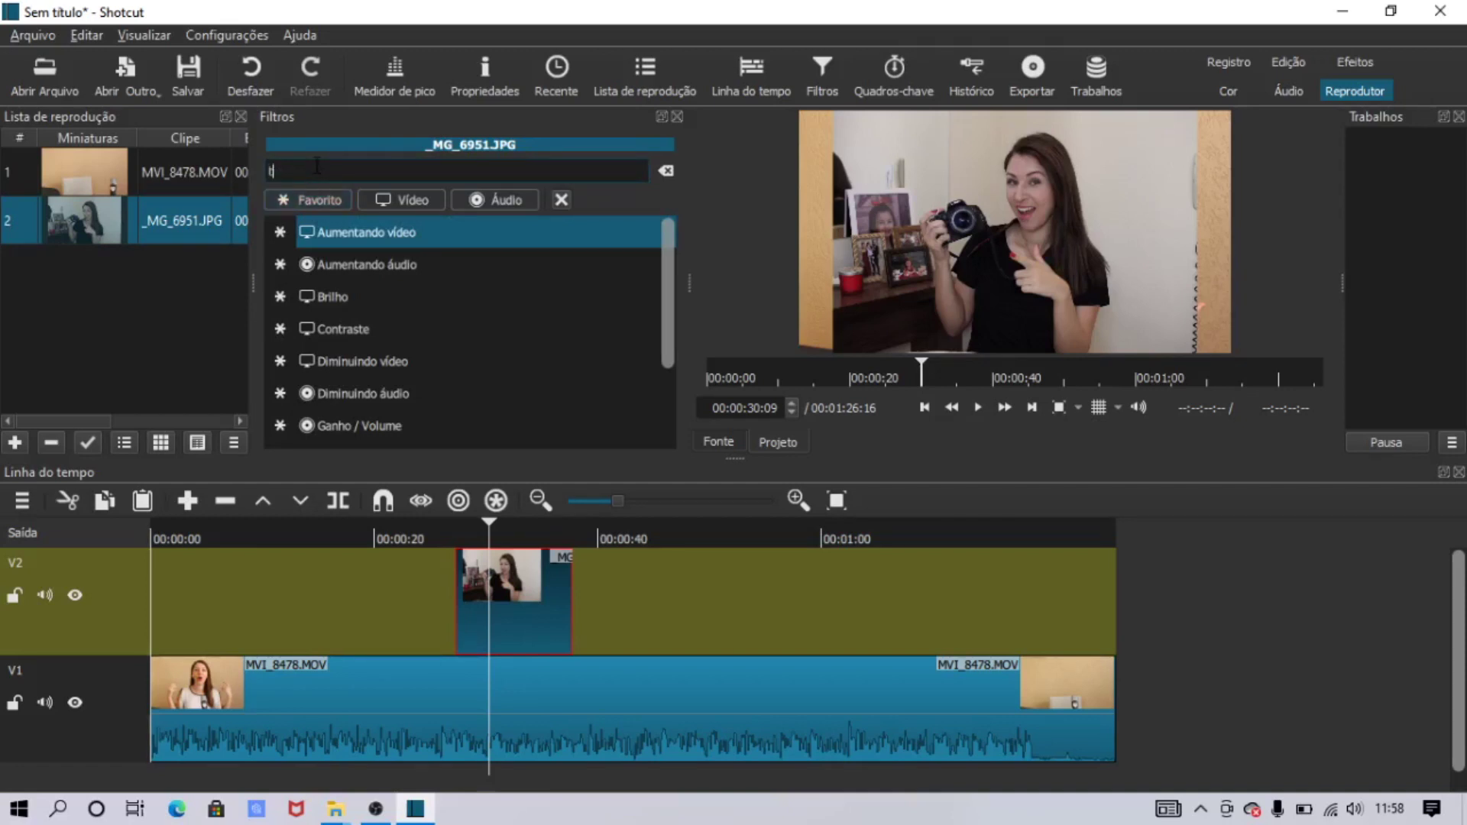
{"action": "type", "text": "amanho"}
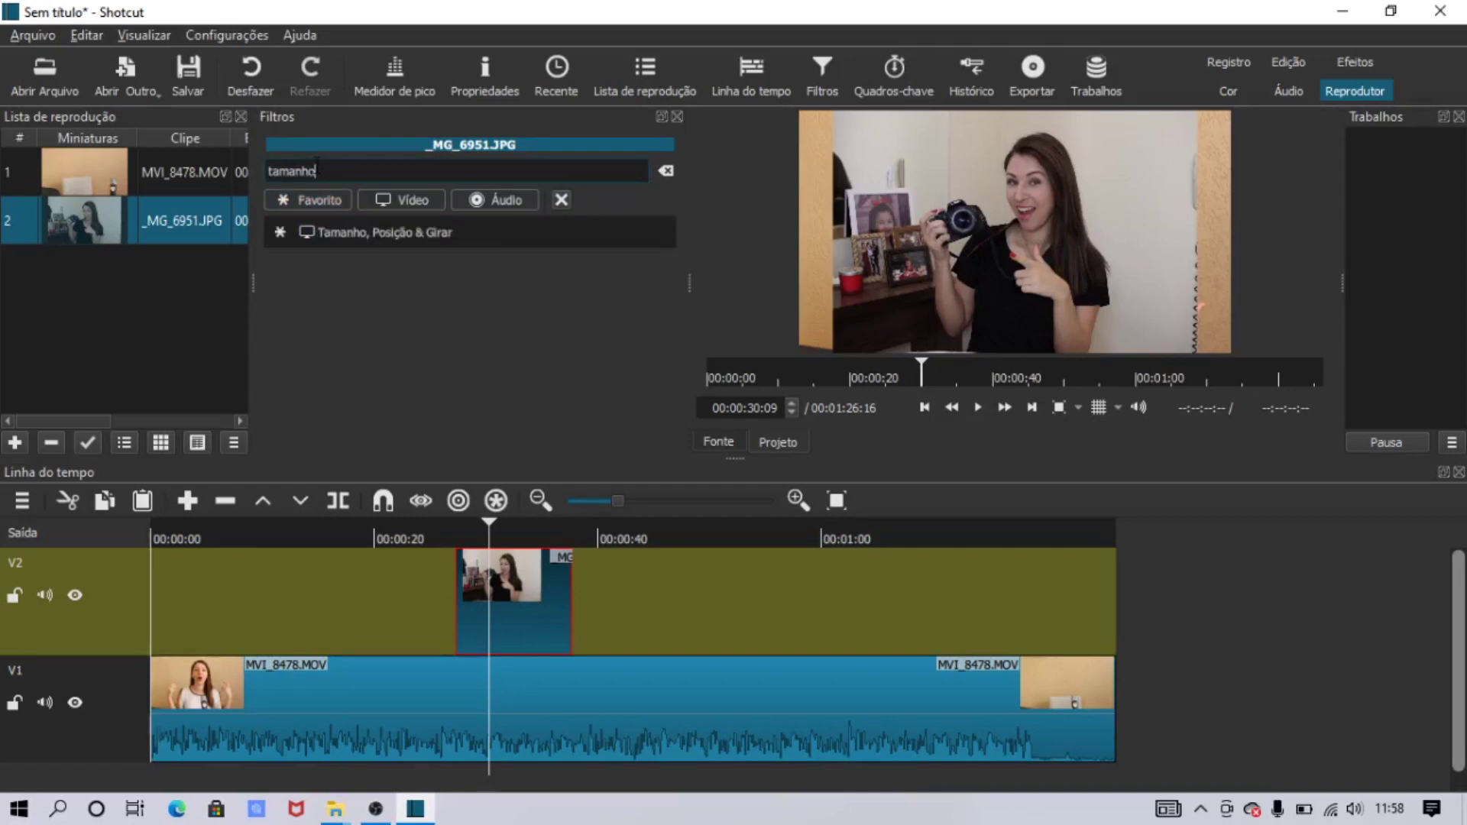
{"action": "left_click", "coordinate": [386, 243]}
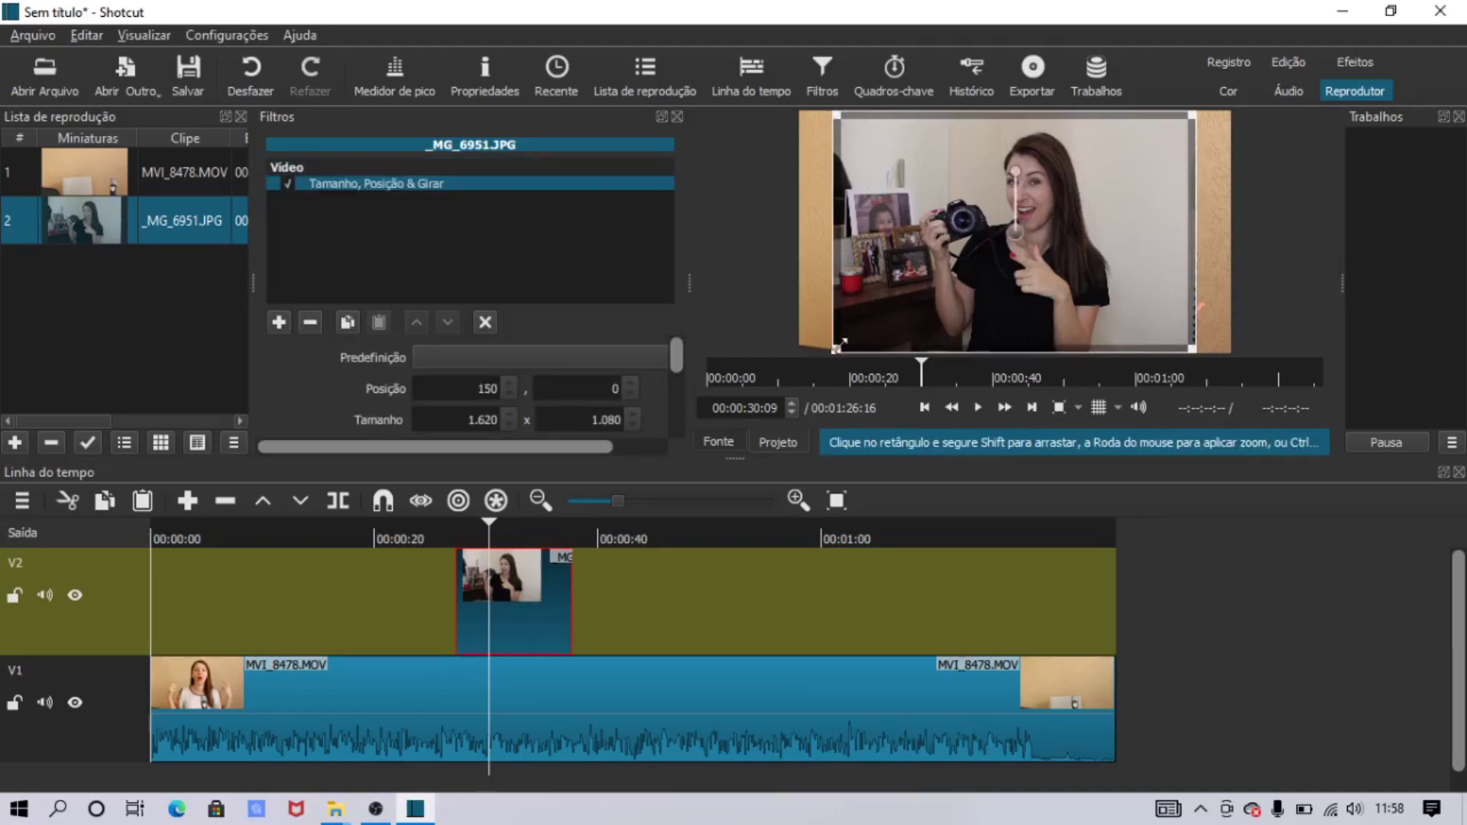
Step: Enlarge the V2 photo to 2050 x 1367 and move it to position -65, -129 so it covers the whole frame
{"action": "left_click_drag", "start_coordinate": [838, 347], "coordinate": [777, 397]}
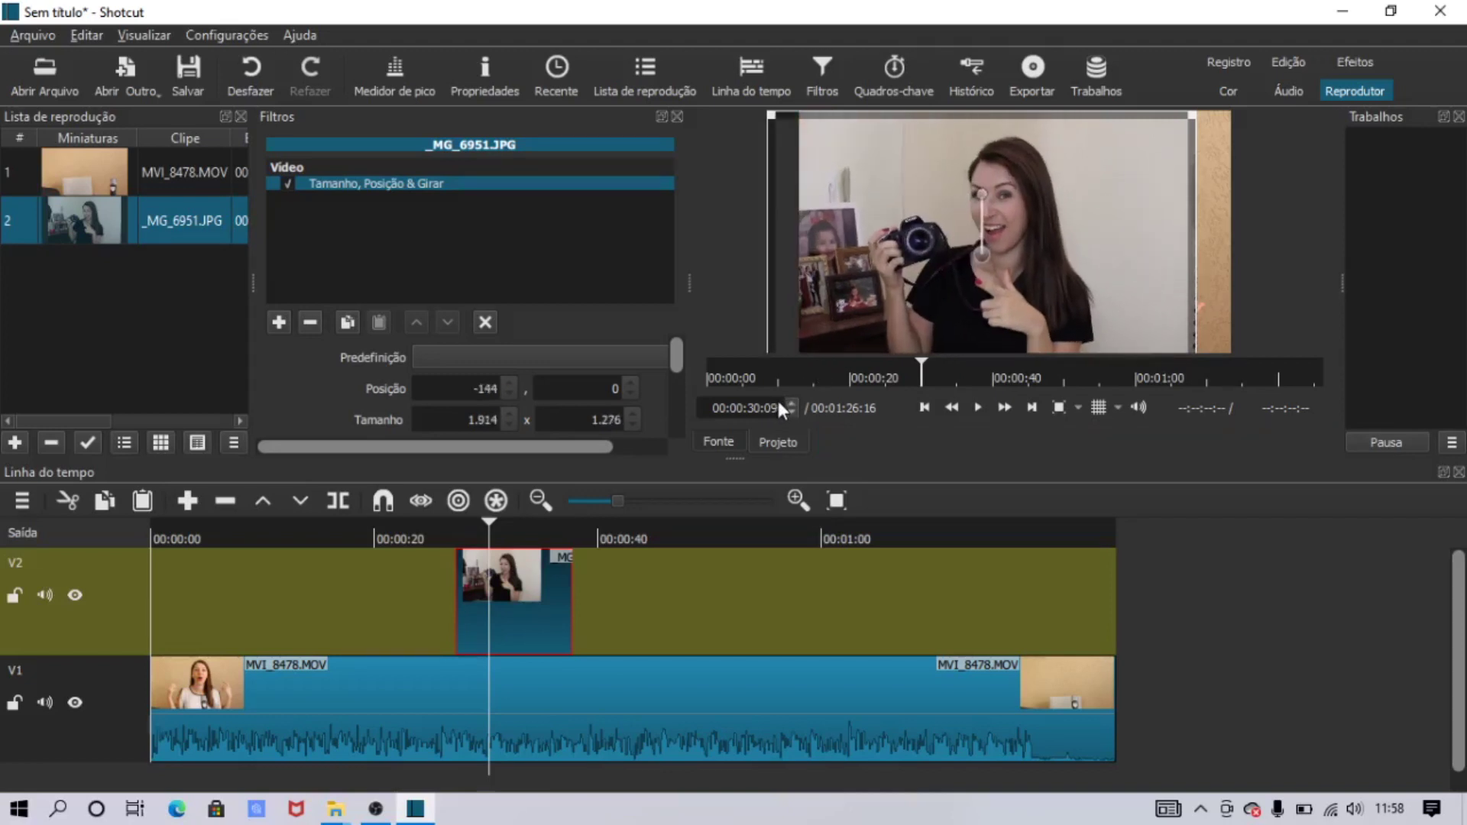
{"action": "left_click_drag", "start_coordinate": [1007, 250], "coordinate": [1014, 190]}
{"action": "left_click_drag", "start_coordinate": [804, 327], "coordinate": [793, 365]}
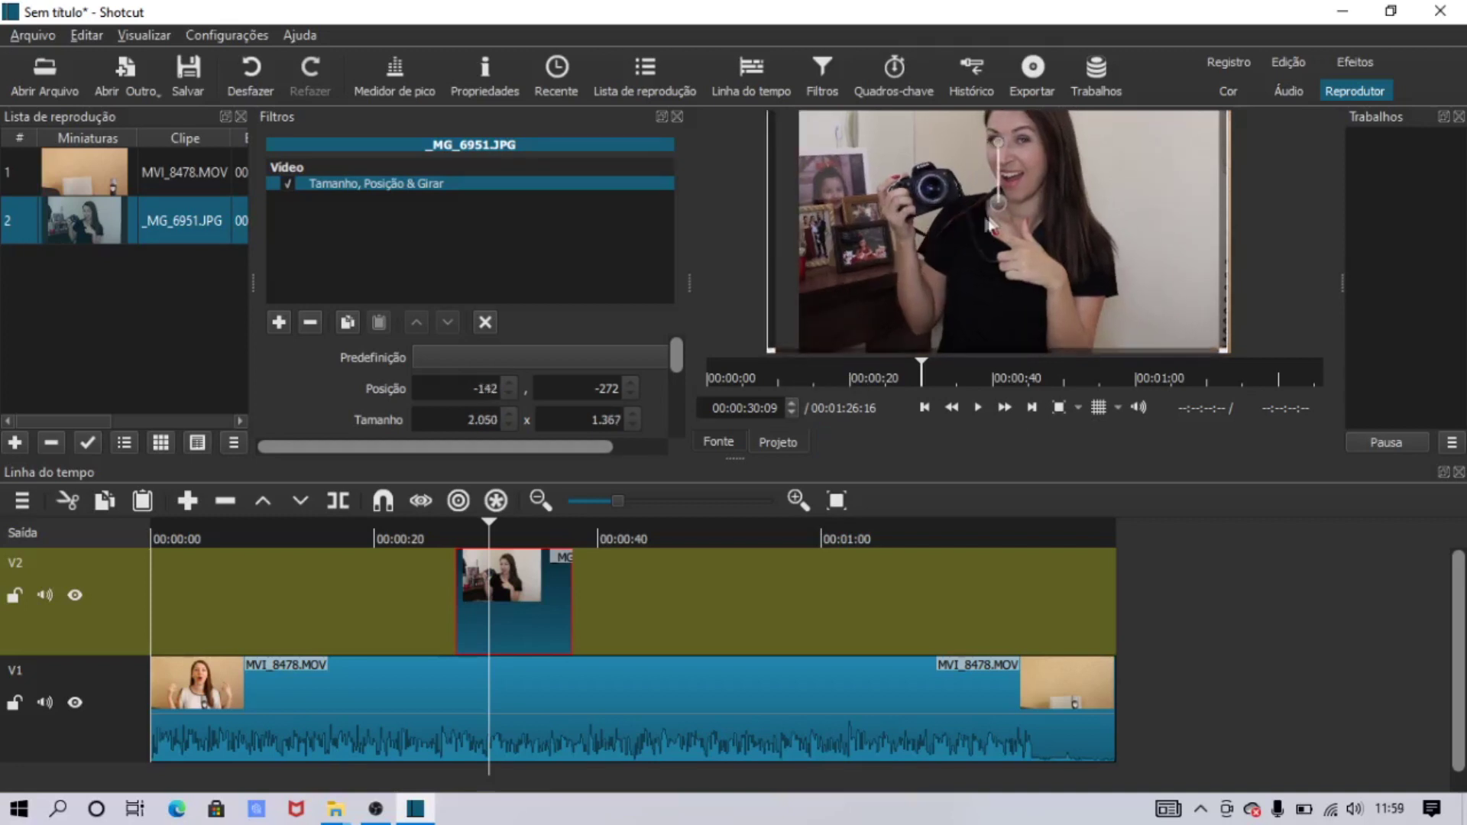
{"action": "left_click_drag", "start_coordinate": [1015, 206], "coordinate": [1031, 237]}
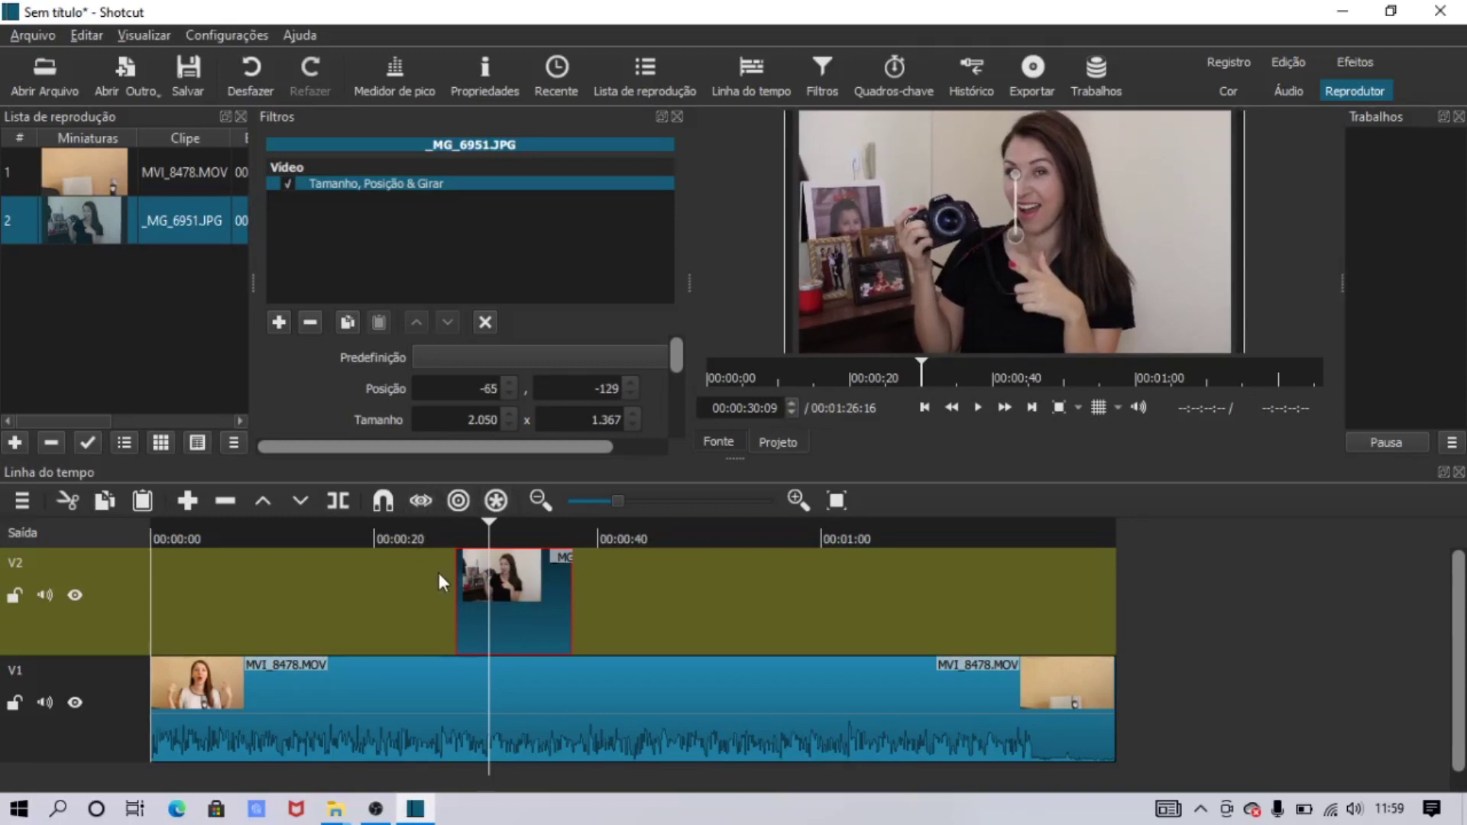
Step: Play the timeline from 00:00:25:29 into the photo and replay it with the V1 clip selected to preview the full-frame overlay
{"action": "left_click", "coordinate": [438, 524]}
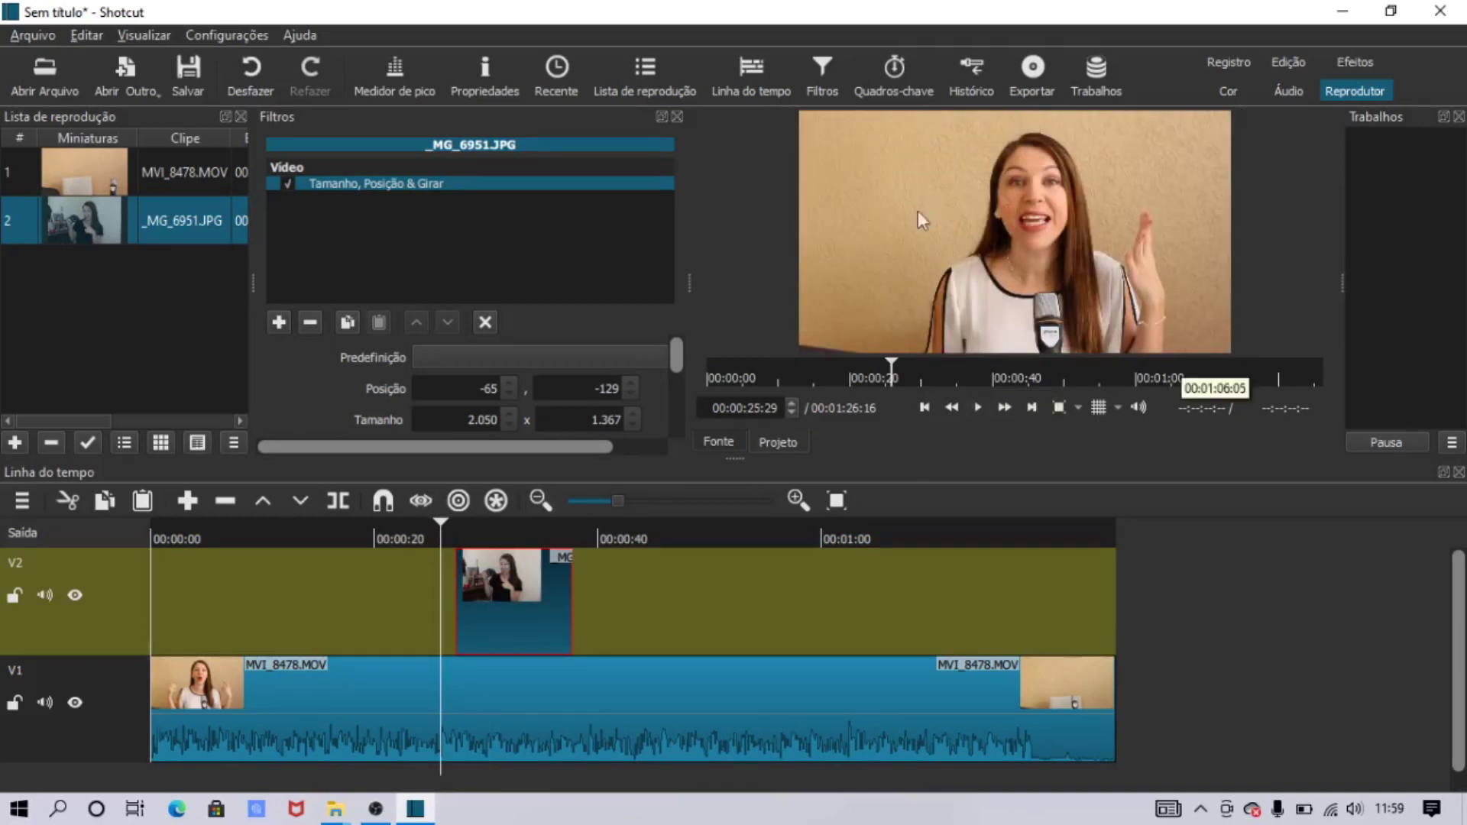
{"action": "left_click", "coordinate": [977, 409]}
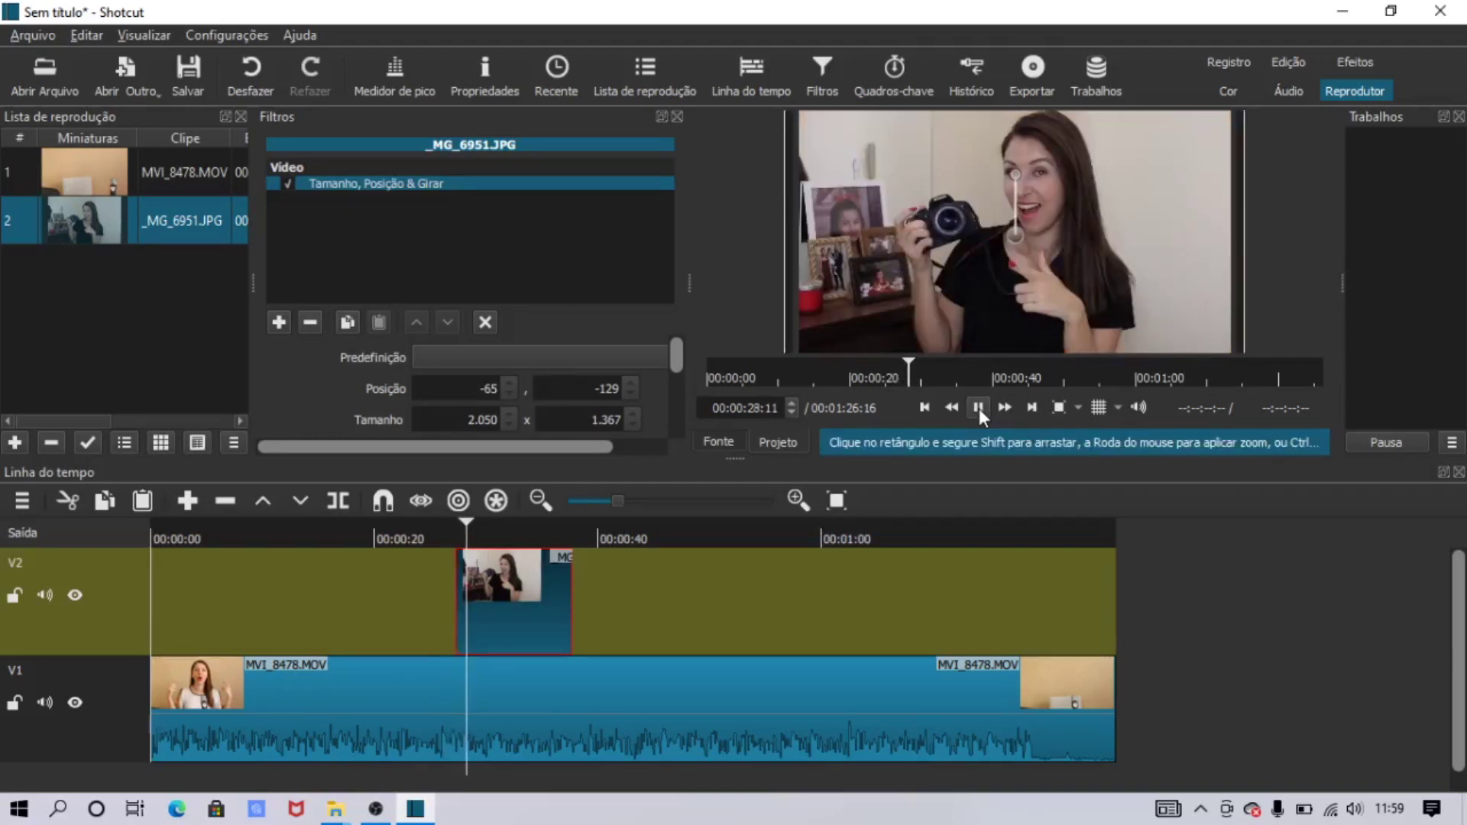
{"action": "left_click", "coordinate": [979, 408]}
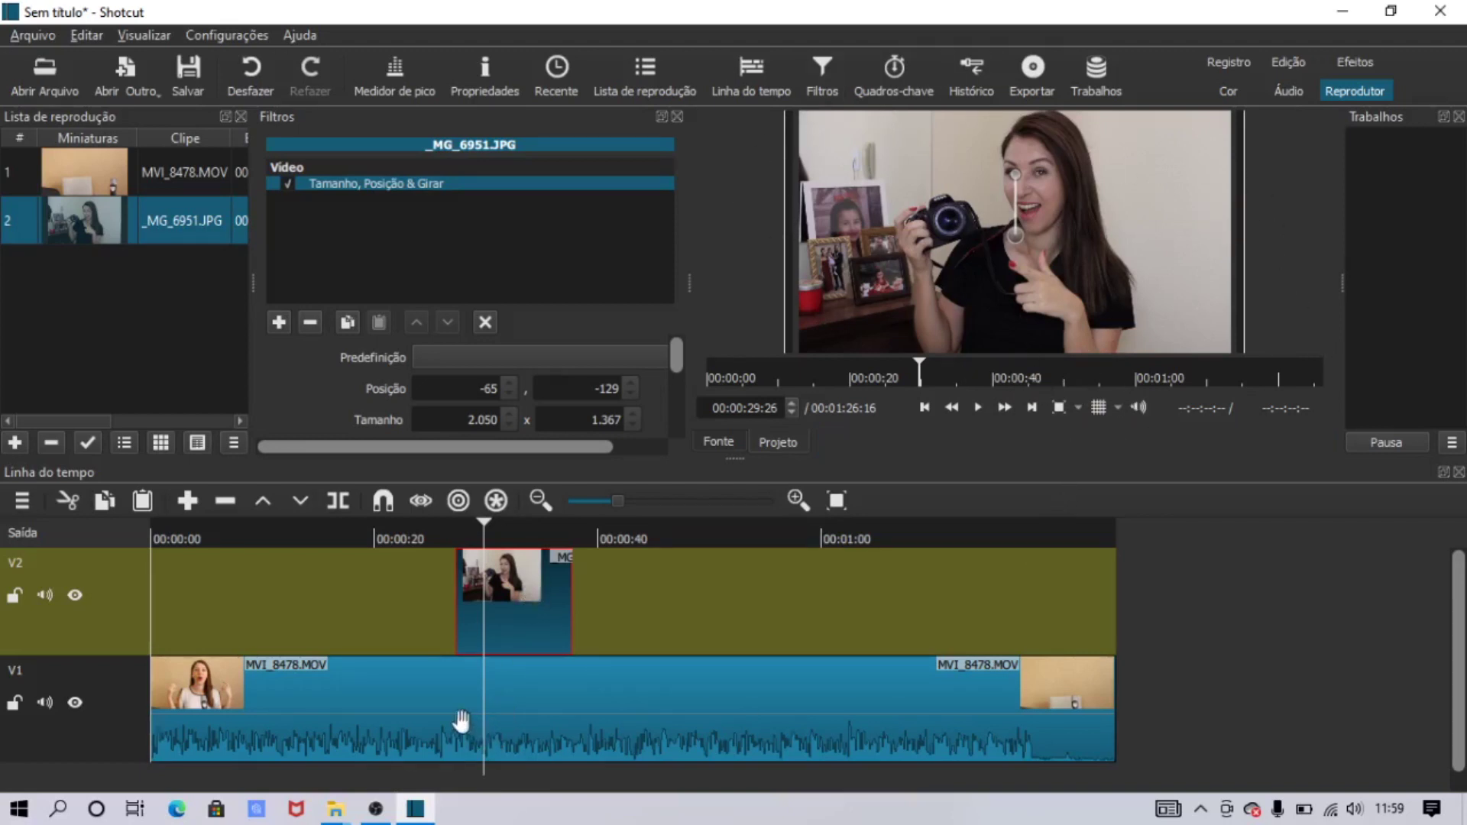
{"action": "left_click", "coordinate": [430, 685]}
{"action": "left_click", "coordinate": [447, 620]}
{"action": "left_click", "coordinate": [979, 409]}
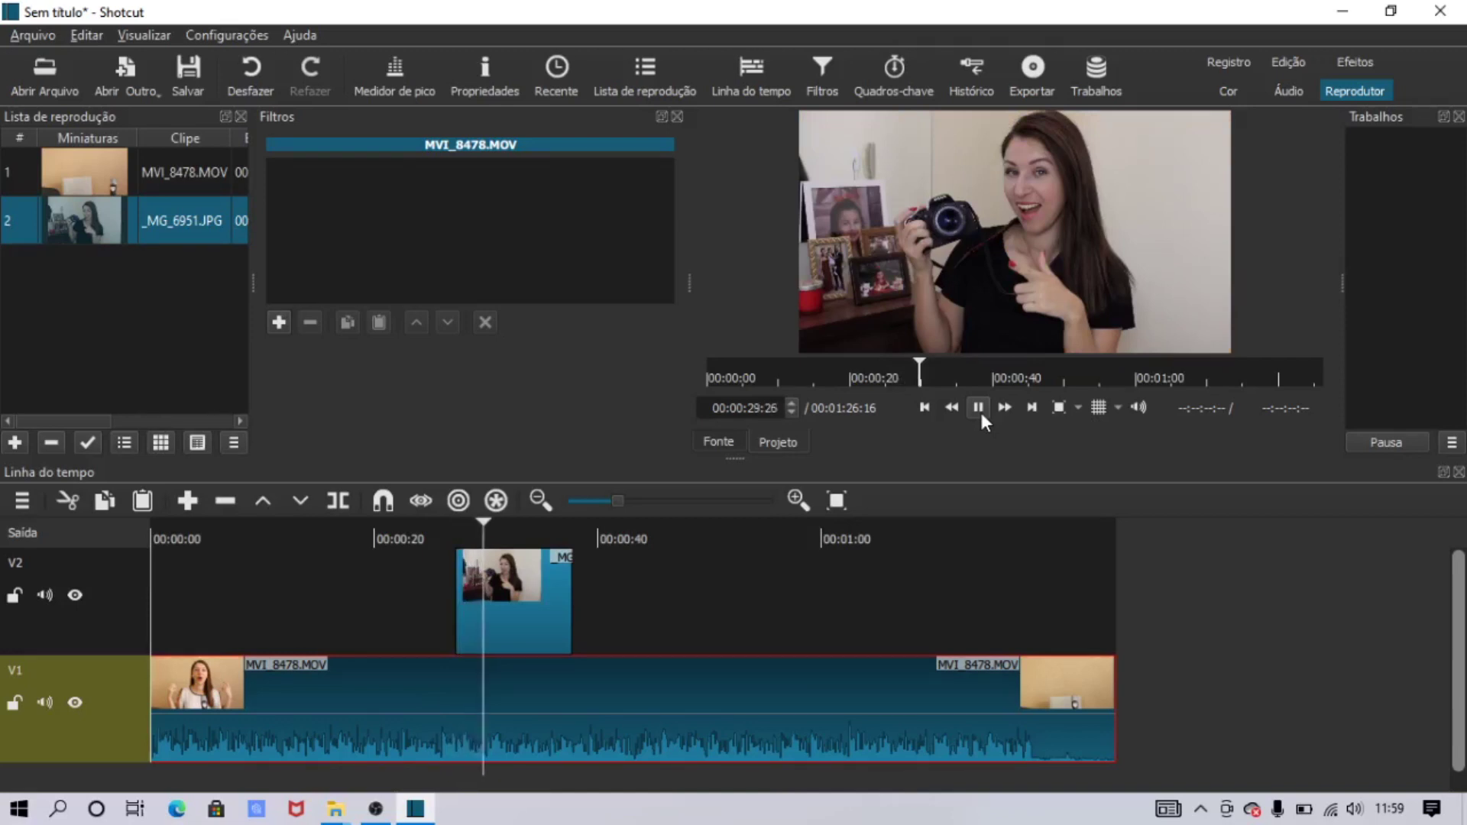
{"action": "left_click", "coordinate": [978, 409]}
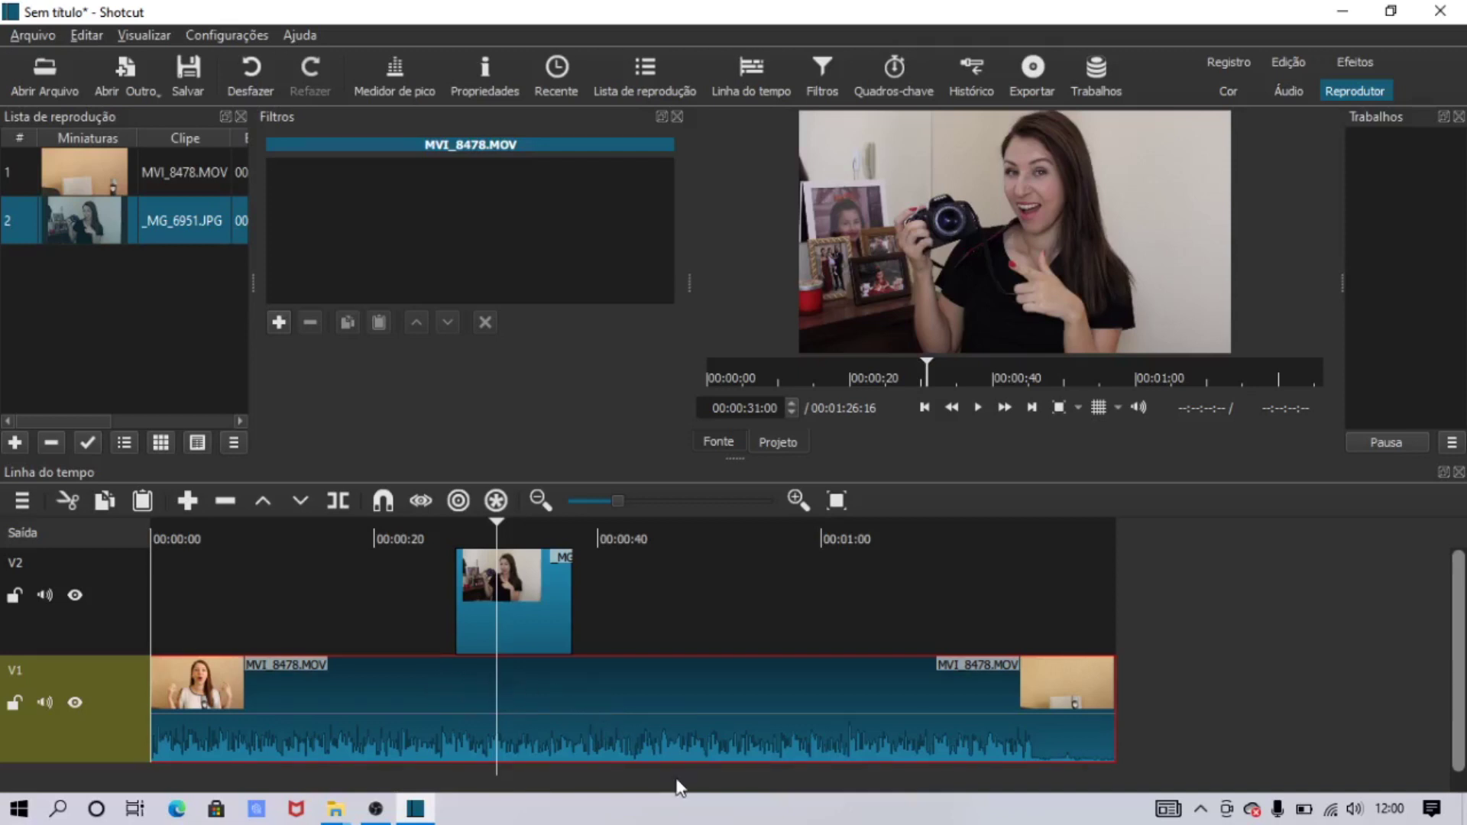
Step: Open the red play-button logo 197b365922d1ea3aa1a932ff9bbda4a6.png from the capas folder and add it to the playlist
{"action": "left_click", "coordinate": [600, 607]}
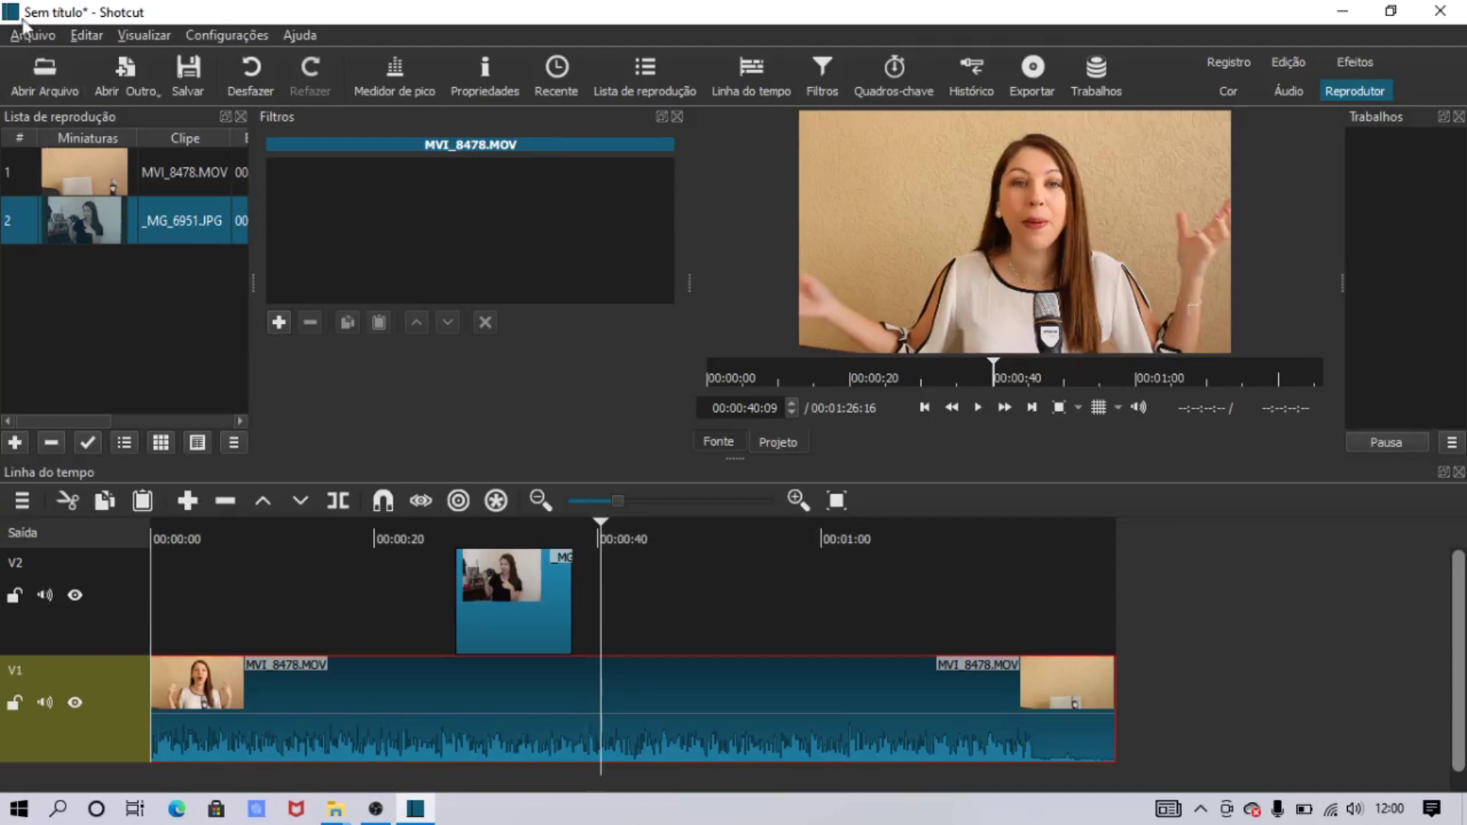
{"action": "left_click", "coordinate": [43, 67]}
{"action": "scroll", "coordinate": [712, 187], "scroll_direction": "down", "scroll_amount": 5}
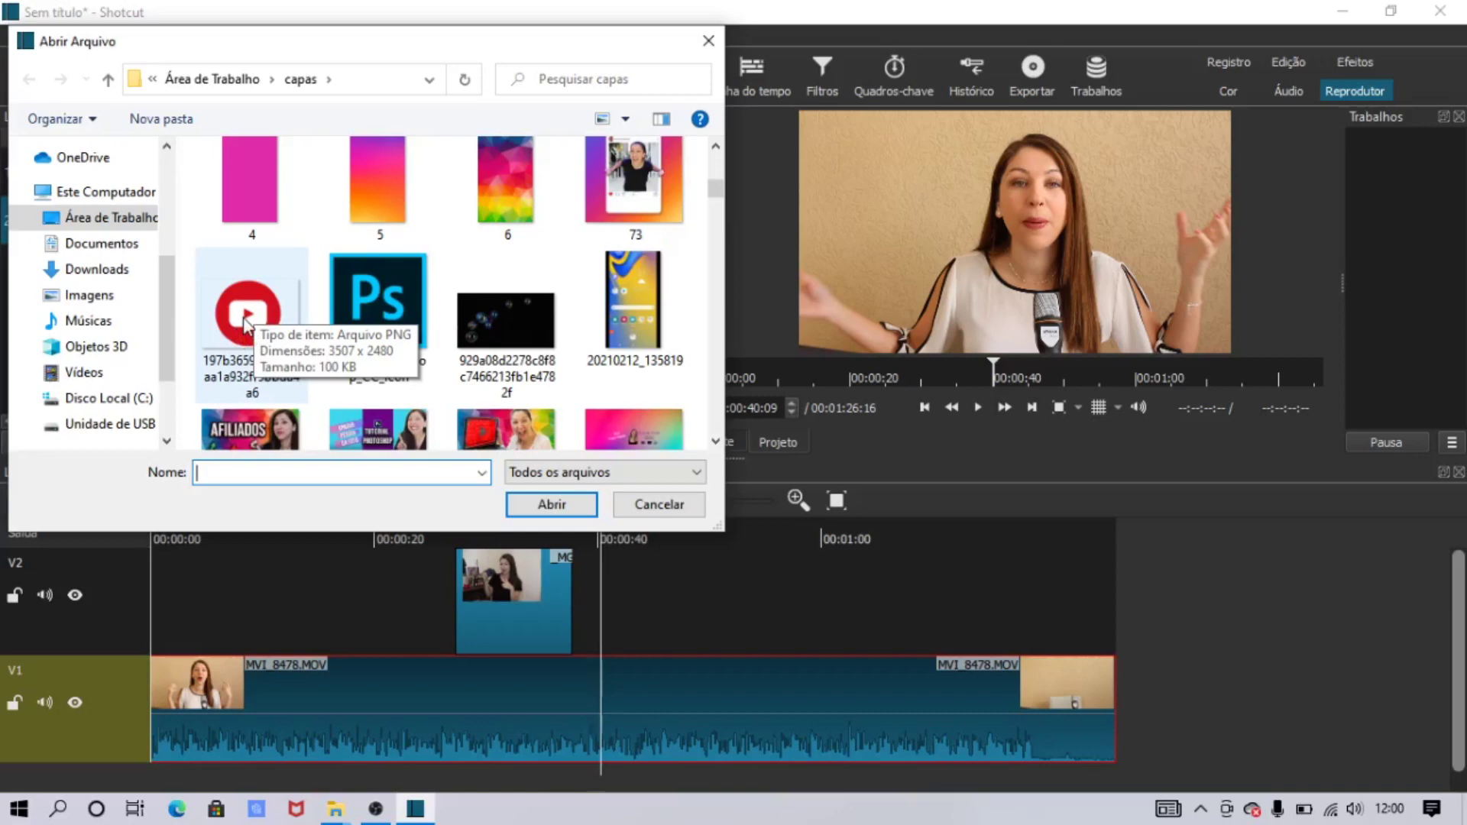
{"action": "left_click", "coordinate": [245, 324]}
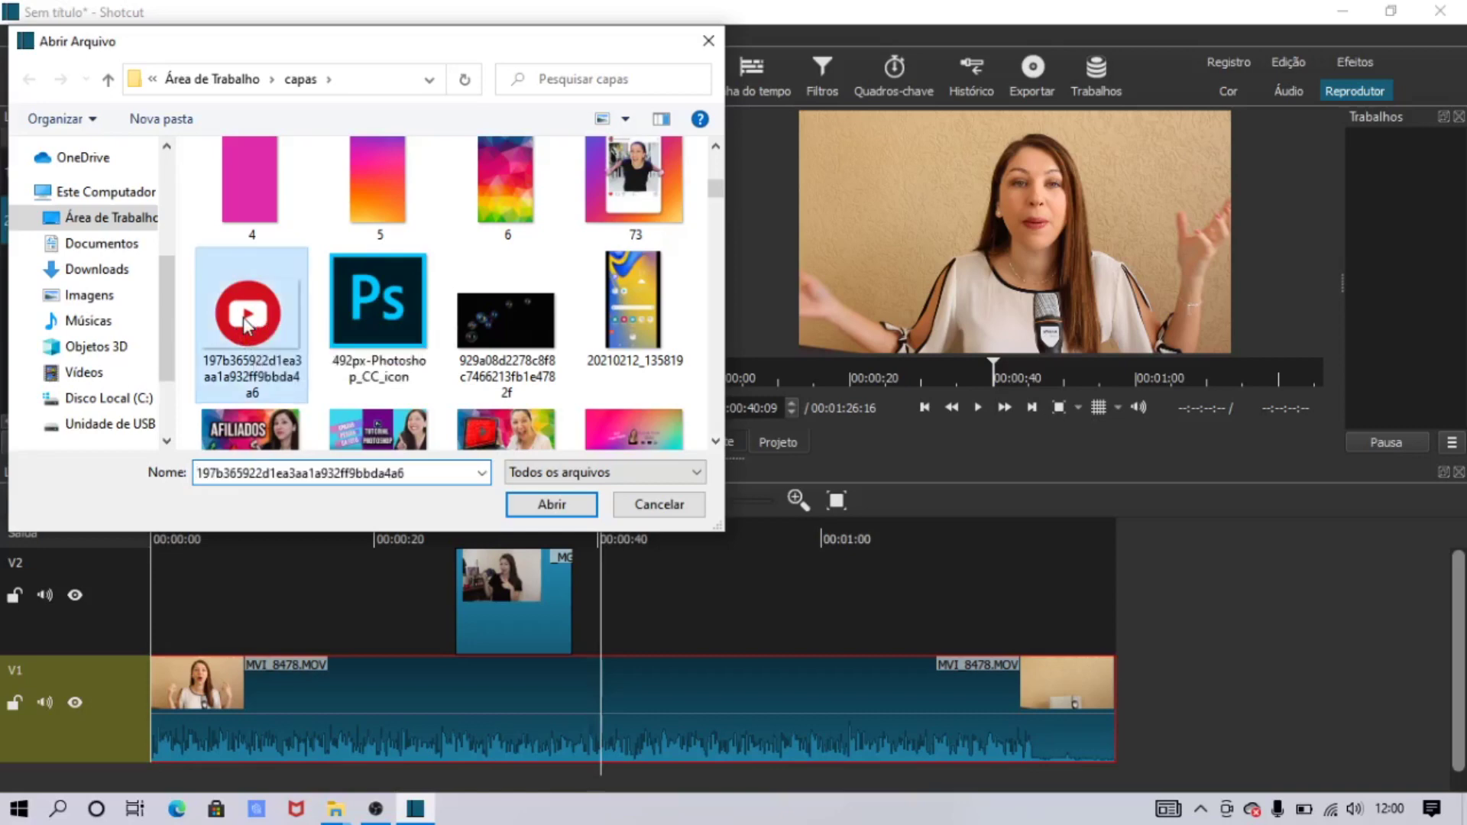
{"action": "left_click", "coordinate": [572, 507]}
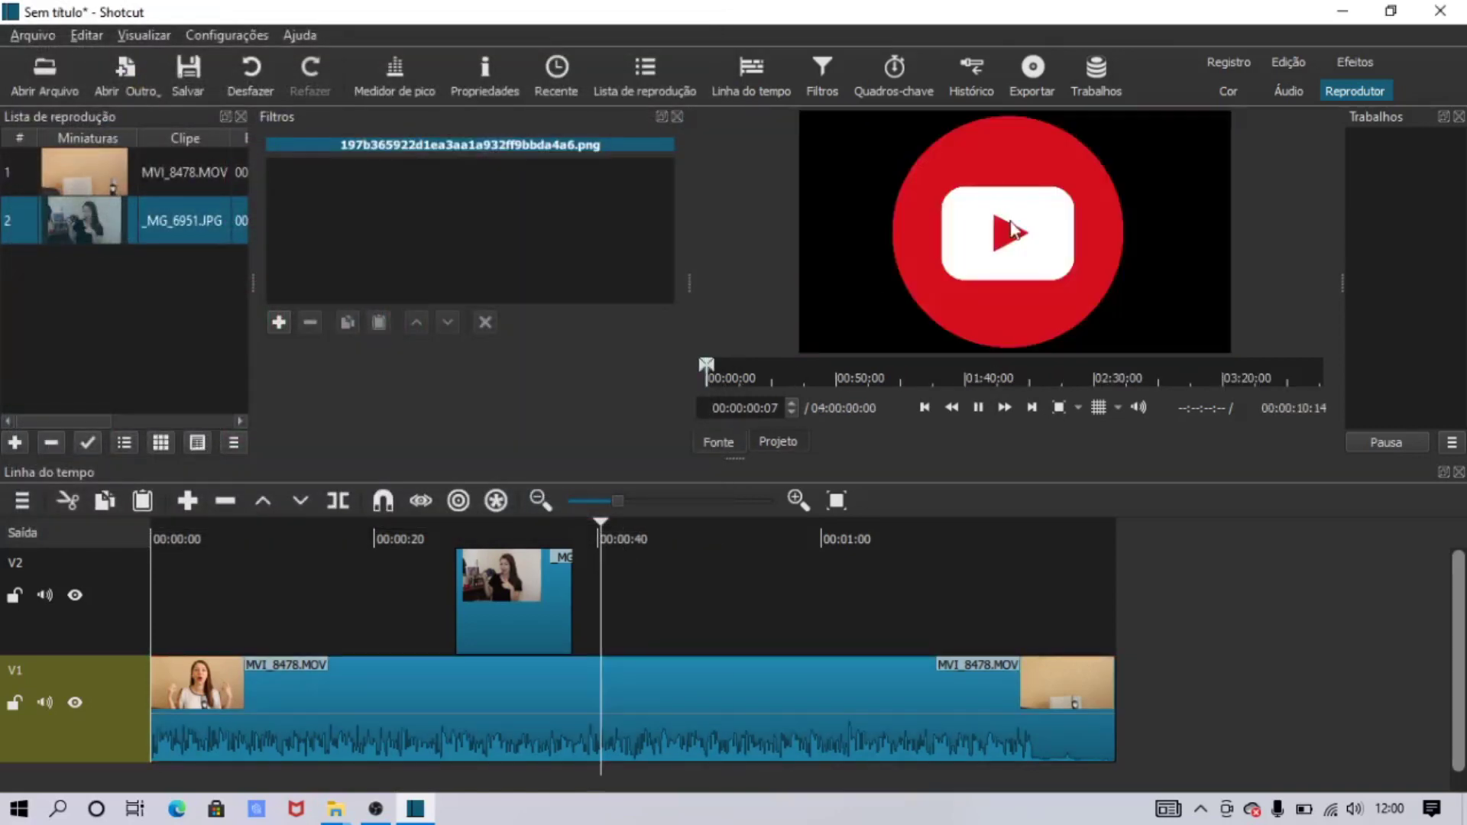
{"action": "left_click_drag", "start_coordinate": [1013, 229], "coordinate": [101, 265]}
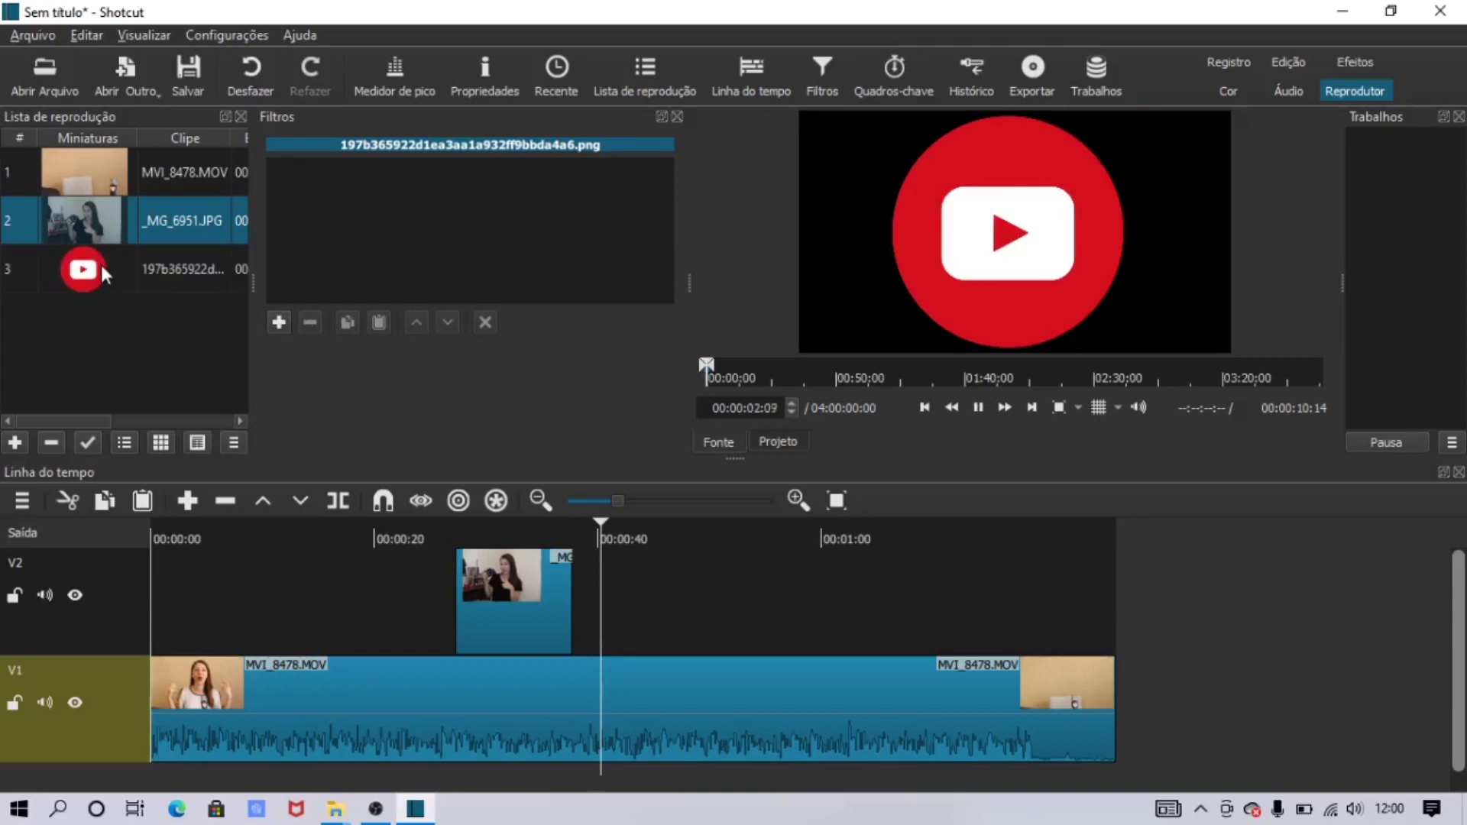
Step: Append the play-button logo to the timeline and move it to track V2, starting at about 40 seconds
{"action": "left_click", "coordinate": [177, 268]}
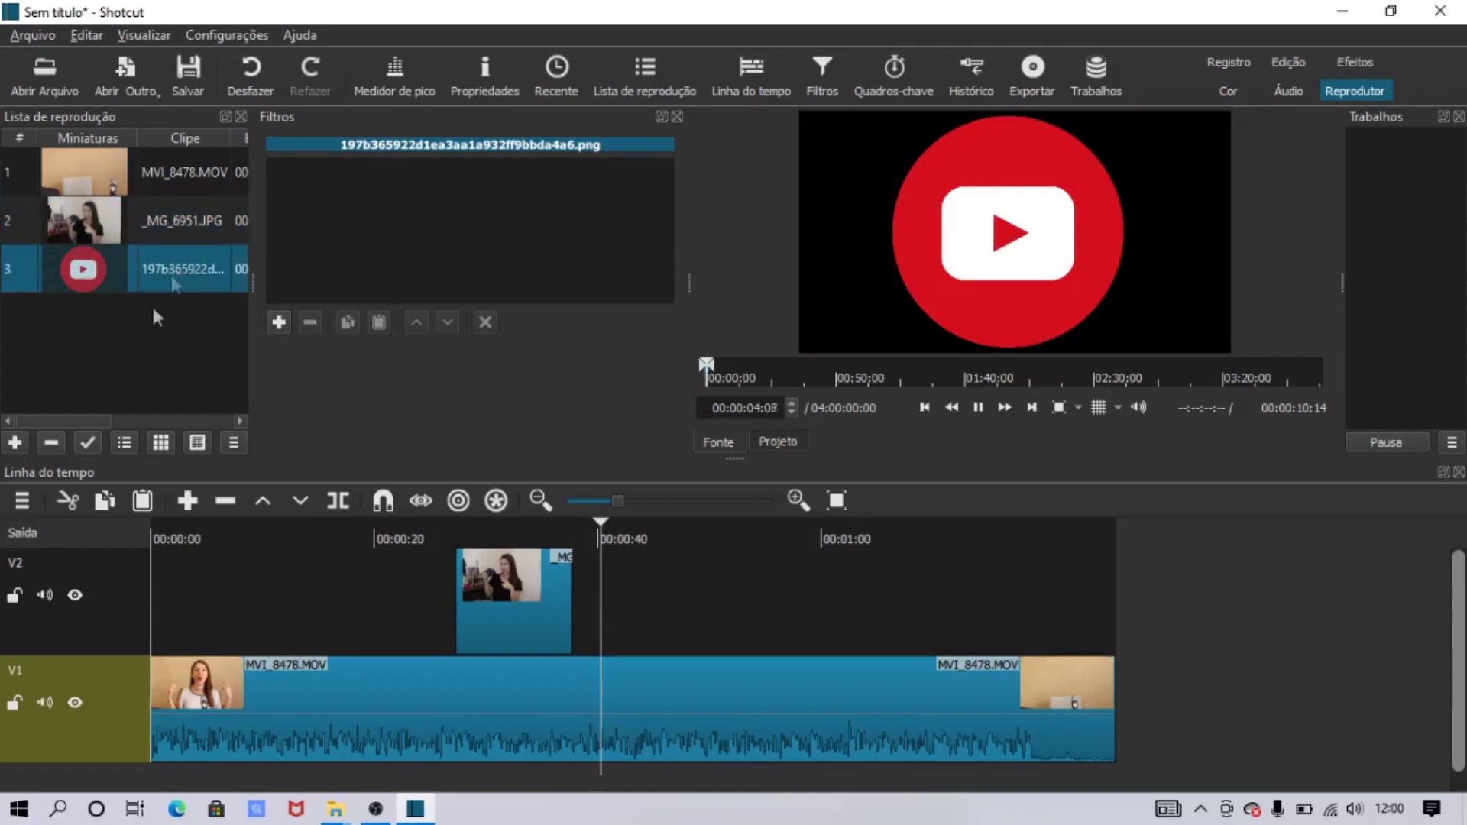
{"action": "left_click", "coordinate": [188, 501]}
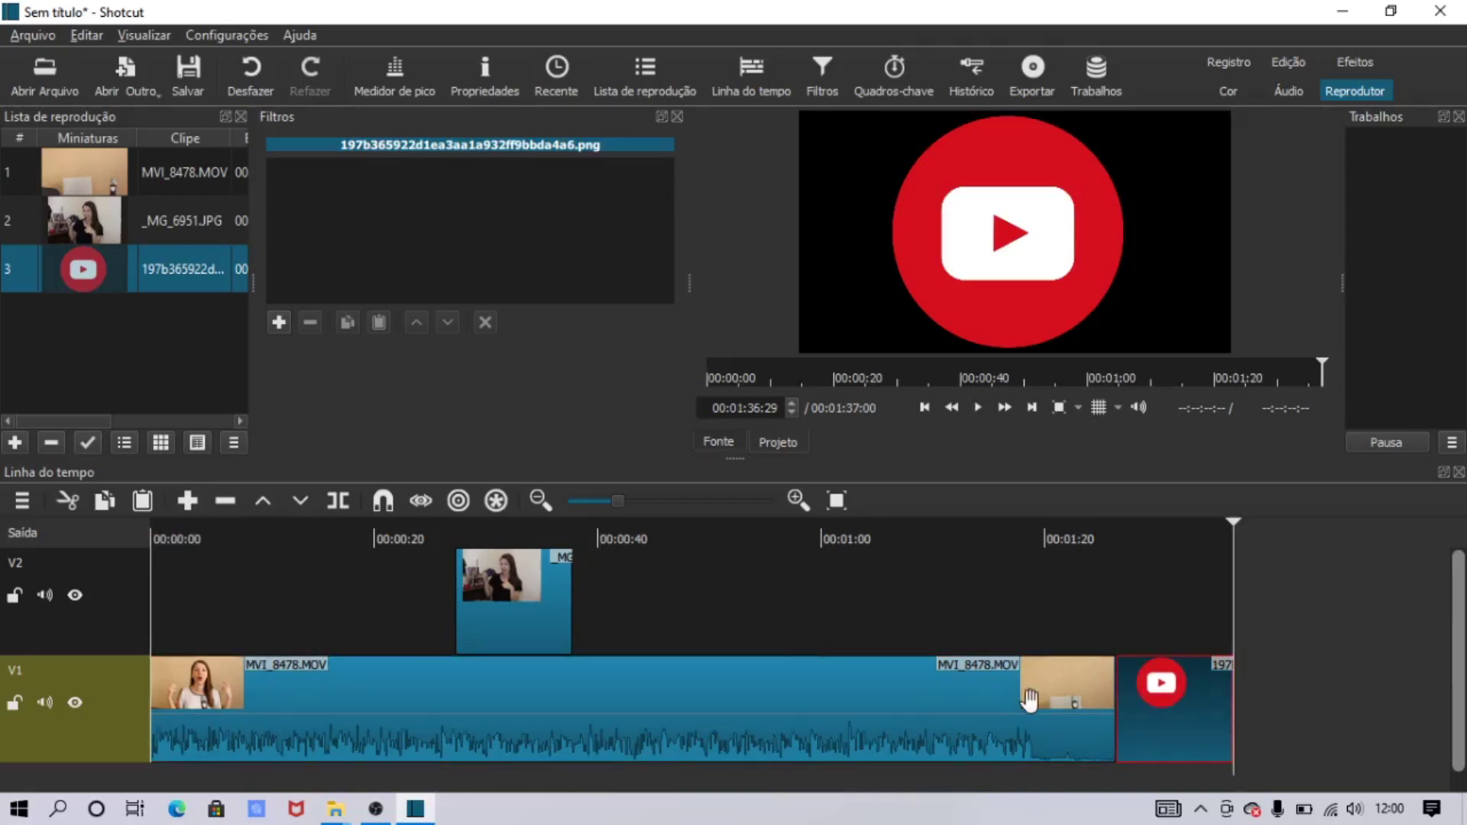
{"action": "left_click_drag", "start_coordinate": [1162, 722], "coordinate": [643, 617]}
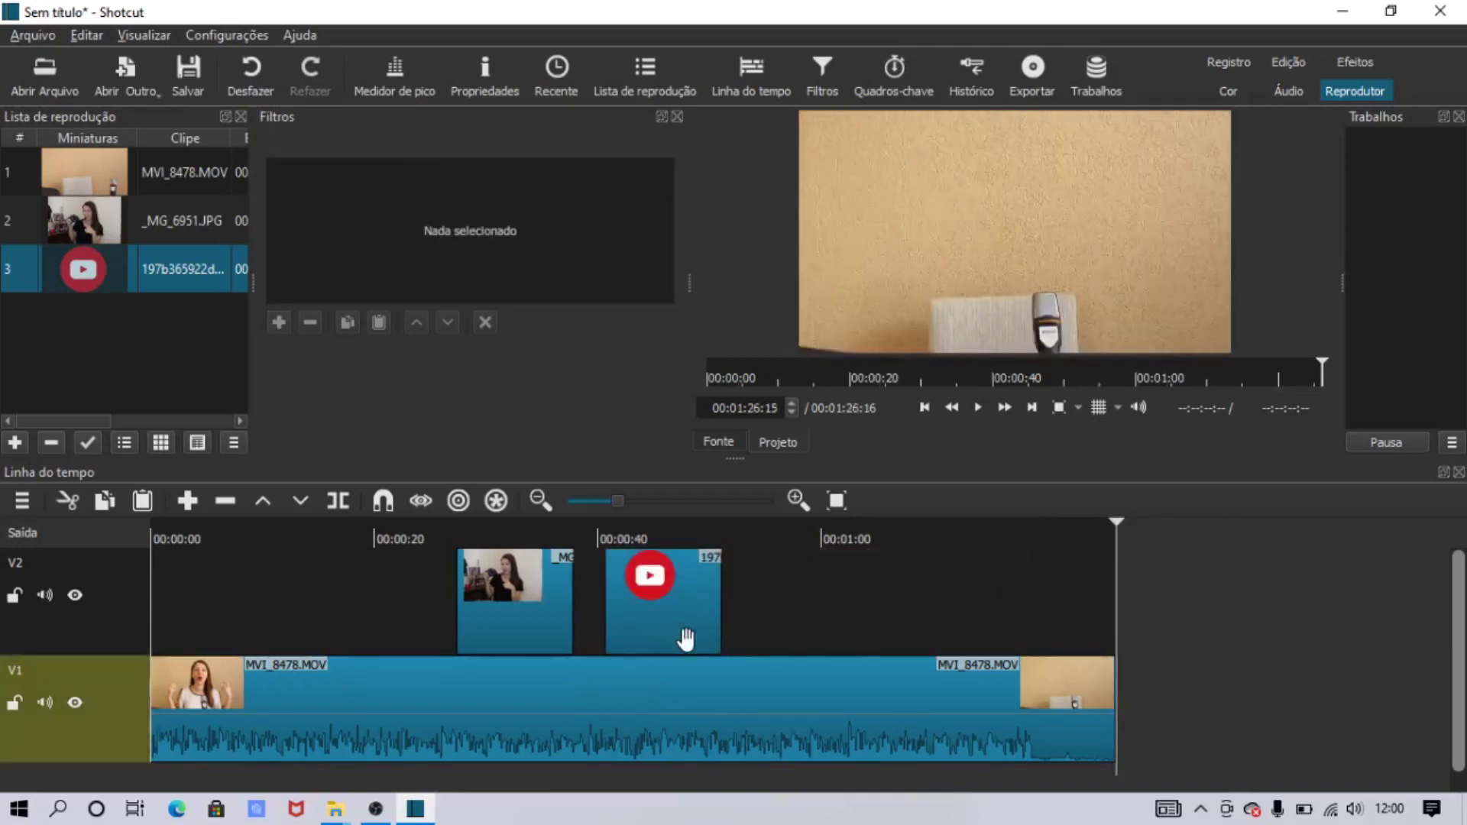
Step: Play the timeline from 00:00:39:19 into the logo clip to preview the overlay, pausing over it
{"action": "left_click", "coordinate": [591, 589]}
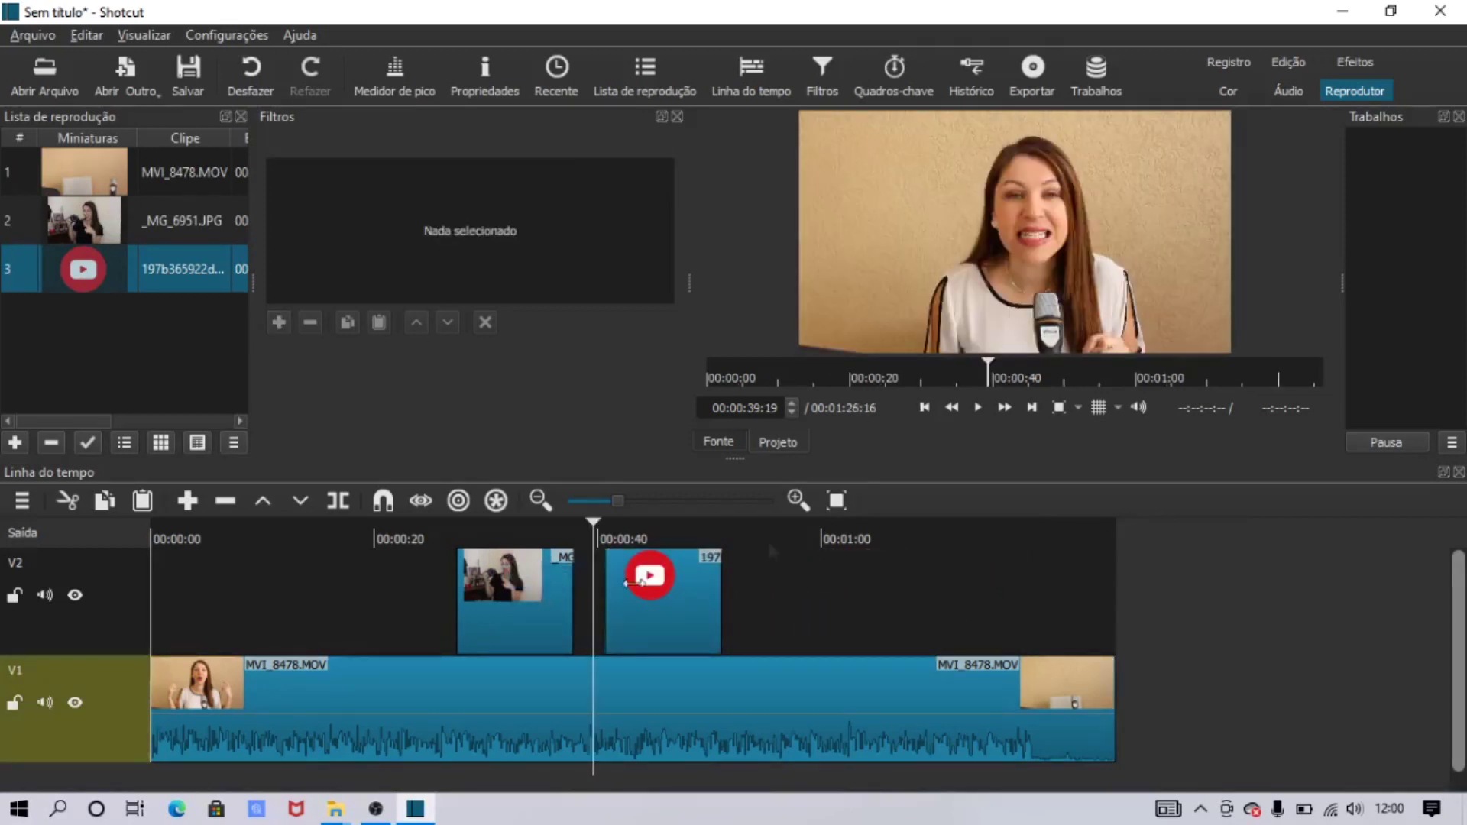
{"action": "left_click", "coordinate": [978, 408]}
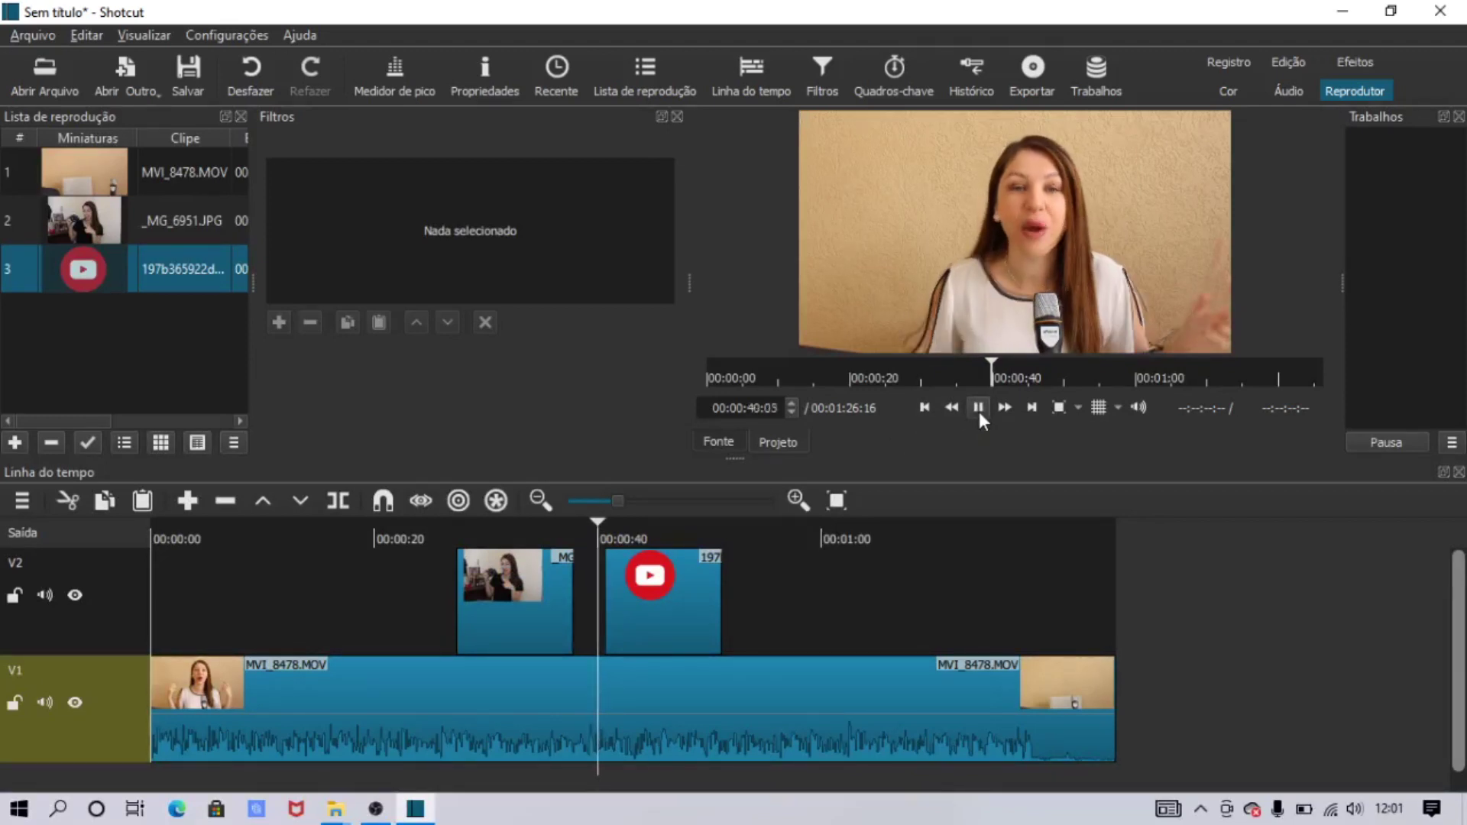
{"action": "left_click", "coordinate": [981, 406]}
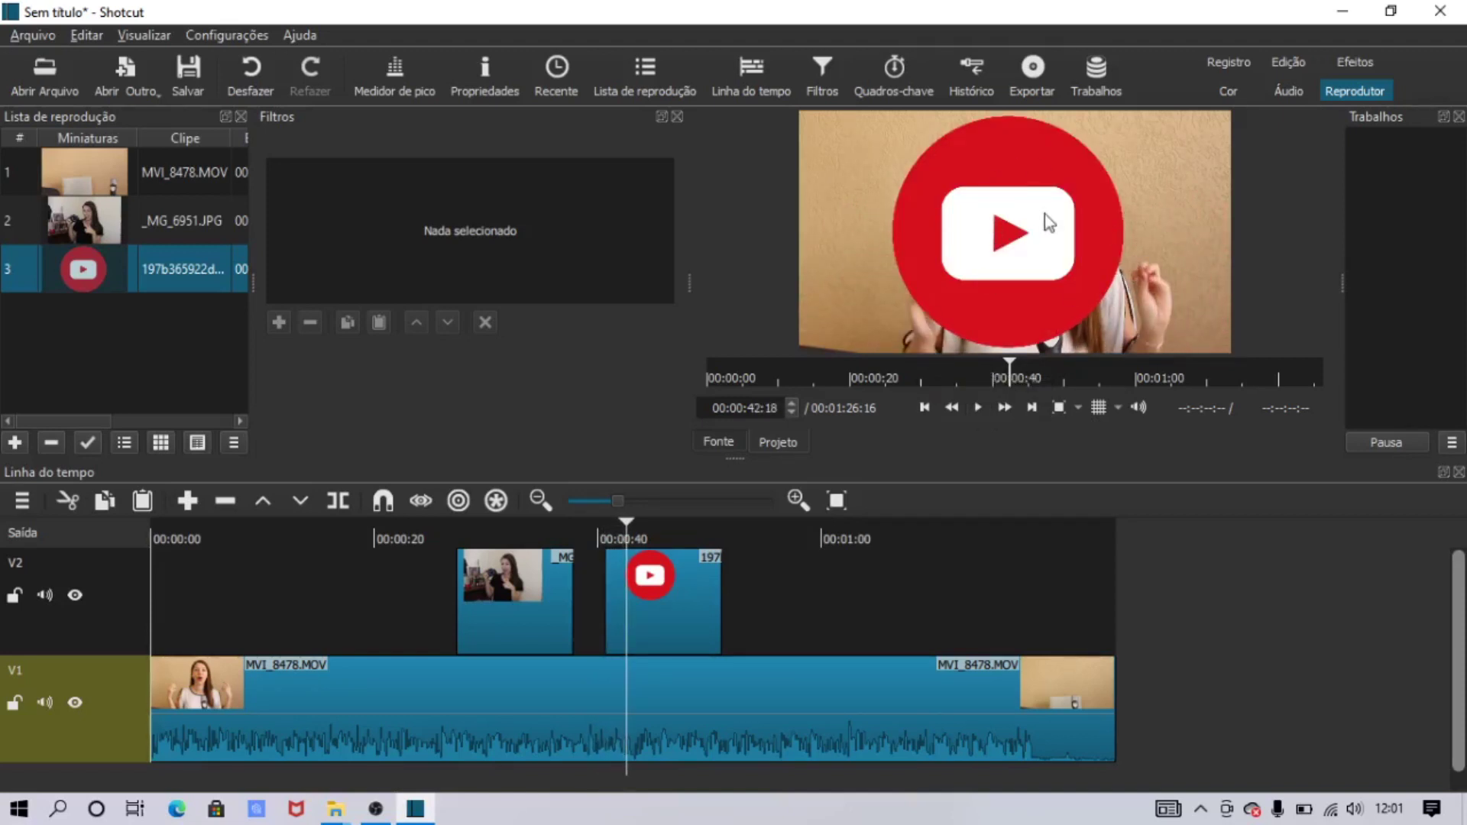
Step: Apply Tamanho, Posição & Girar to the logo clip on V2, shrink it to 588 x 416 and place it at position 77, 115
{"action": "left_click", "coordinate": [697, 584]}
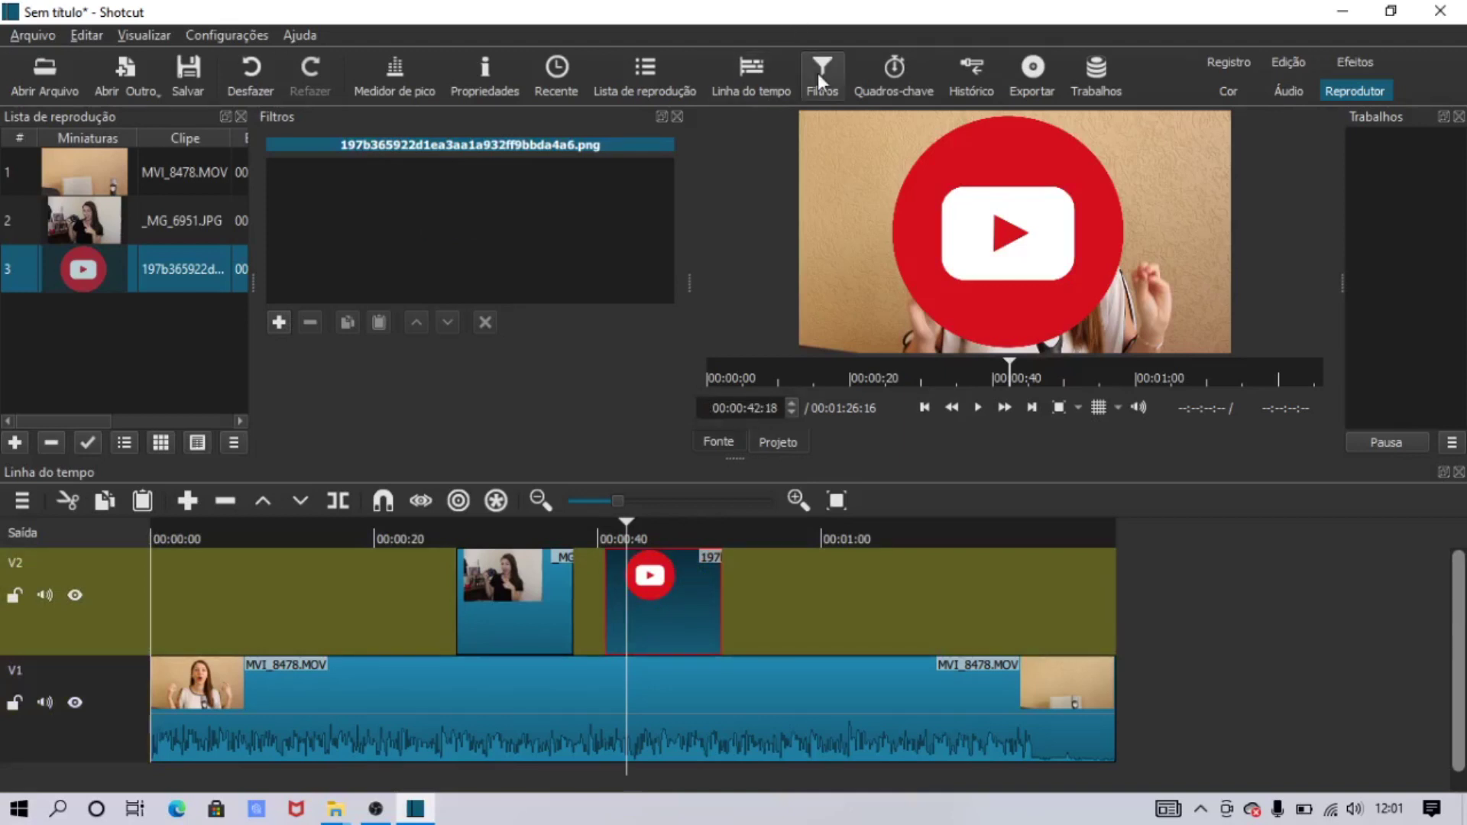
{"action": "left_click", "coordinate": [279, 319]}
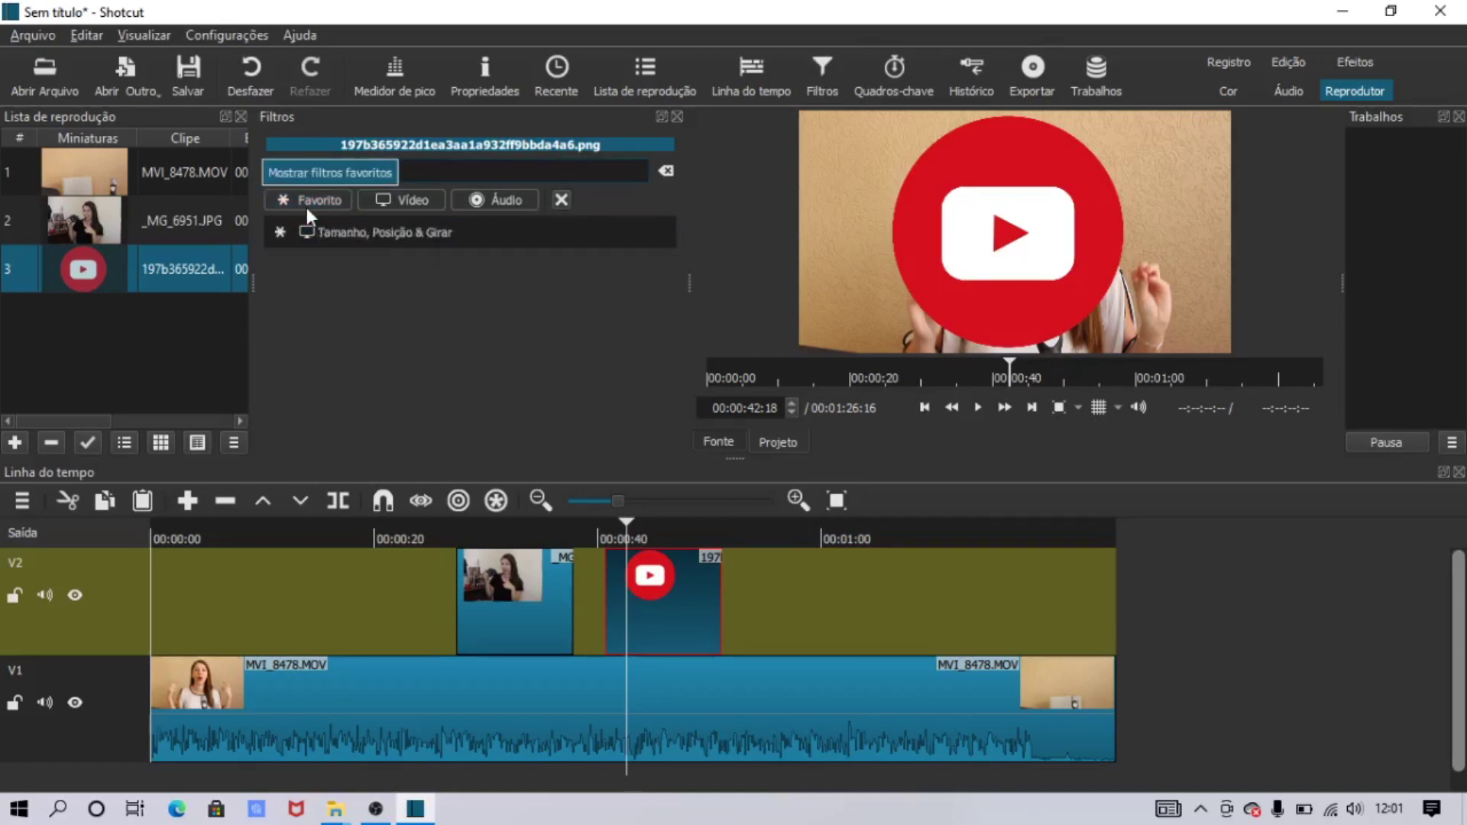
{"action": "left_click", "coordinate": [342, 232]}
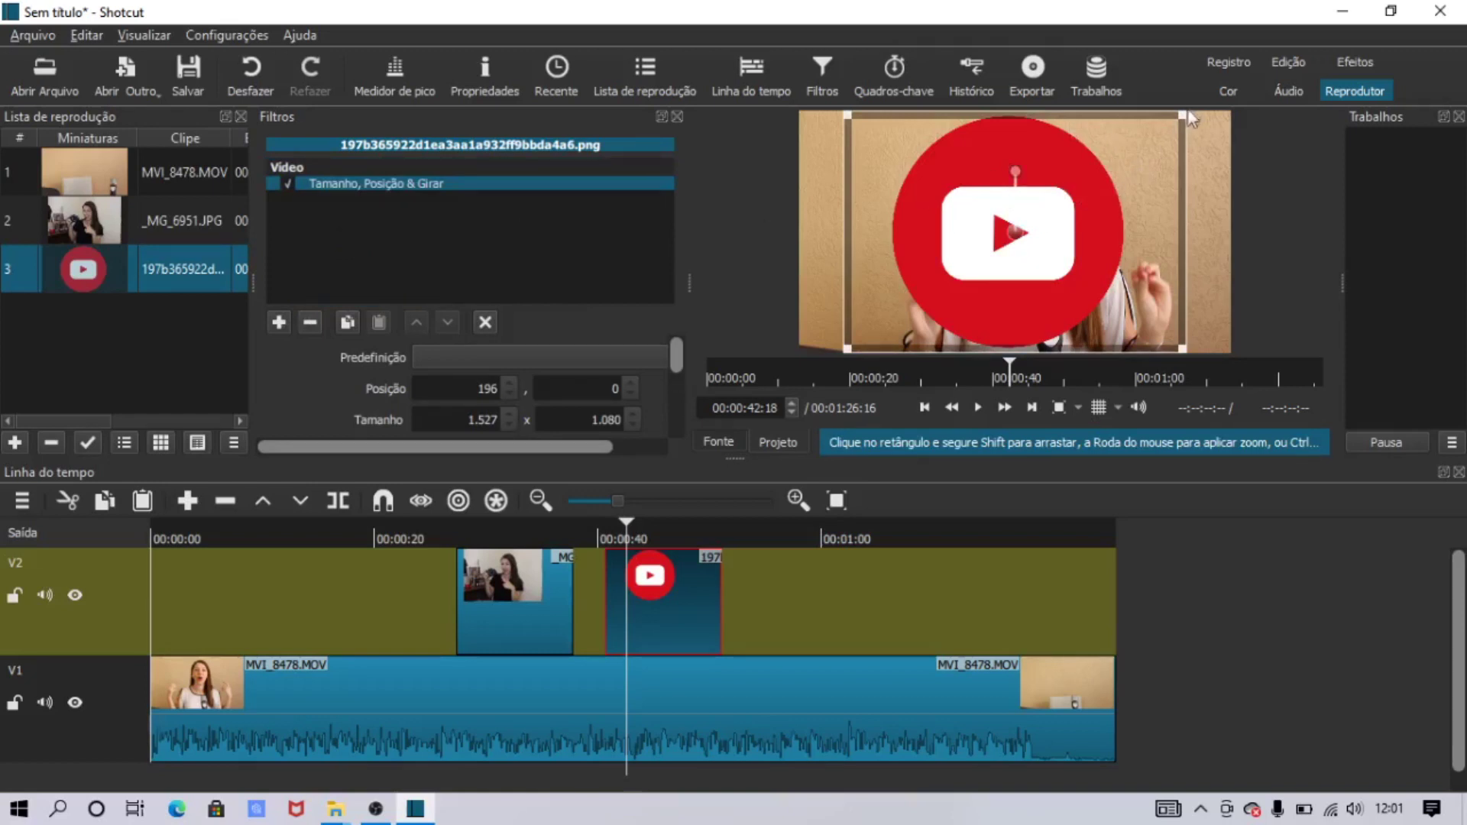
{"action": "left_click_drag", "start_coordinate": [1184, 117], "coordinate": [991, 285]}
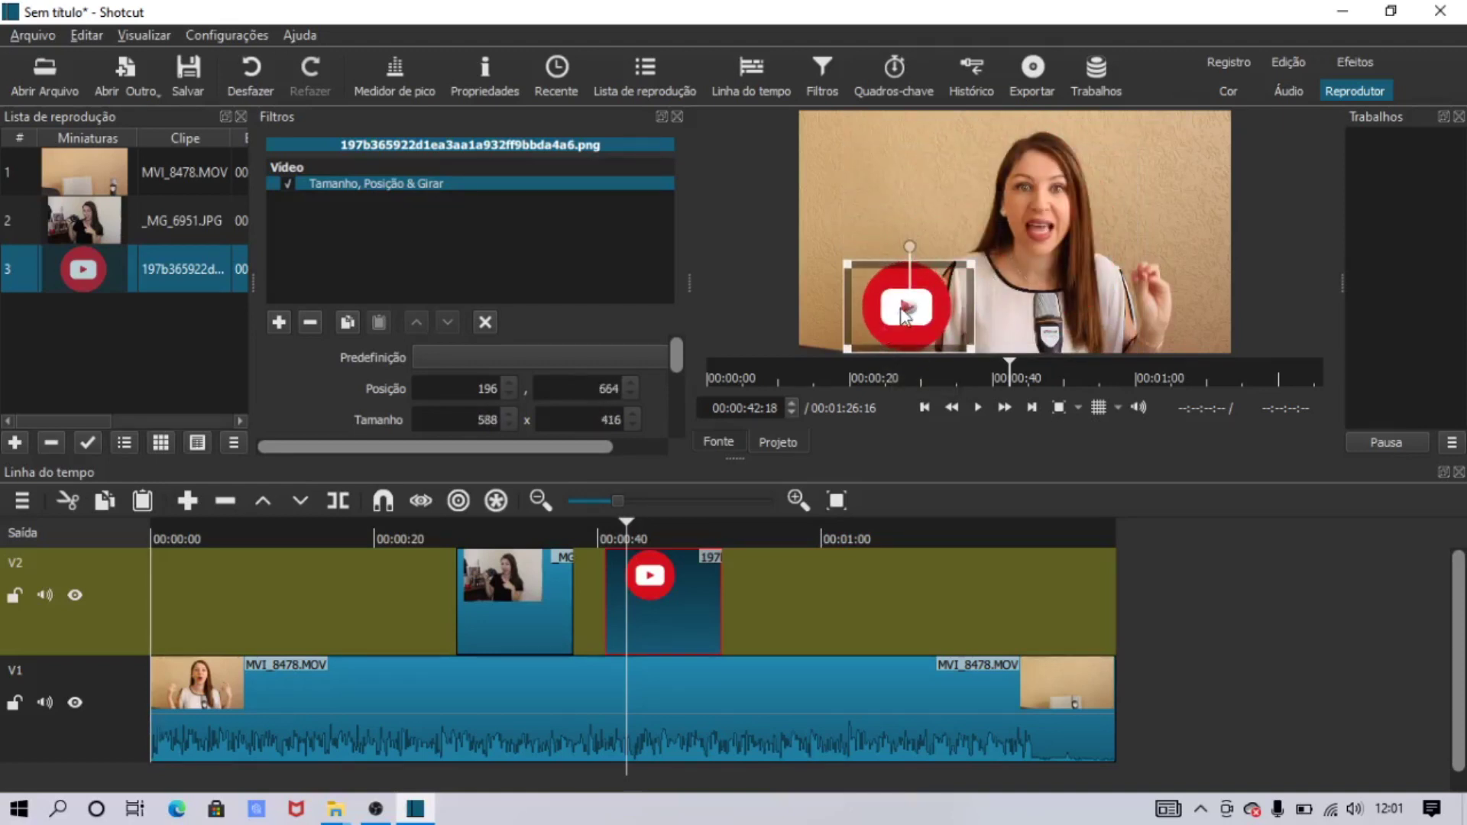
{"action": "left_click_drag", "start_coordinate": [907, 308], "coordinate": [878, 183]}
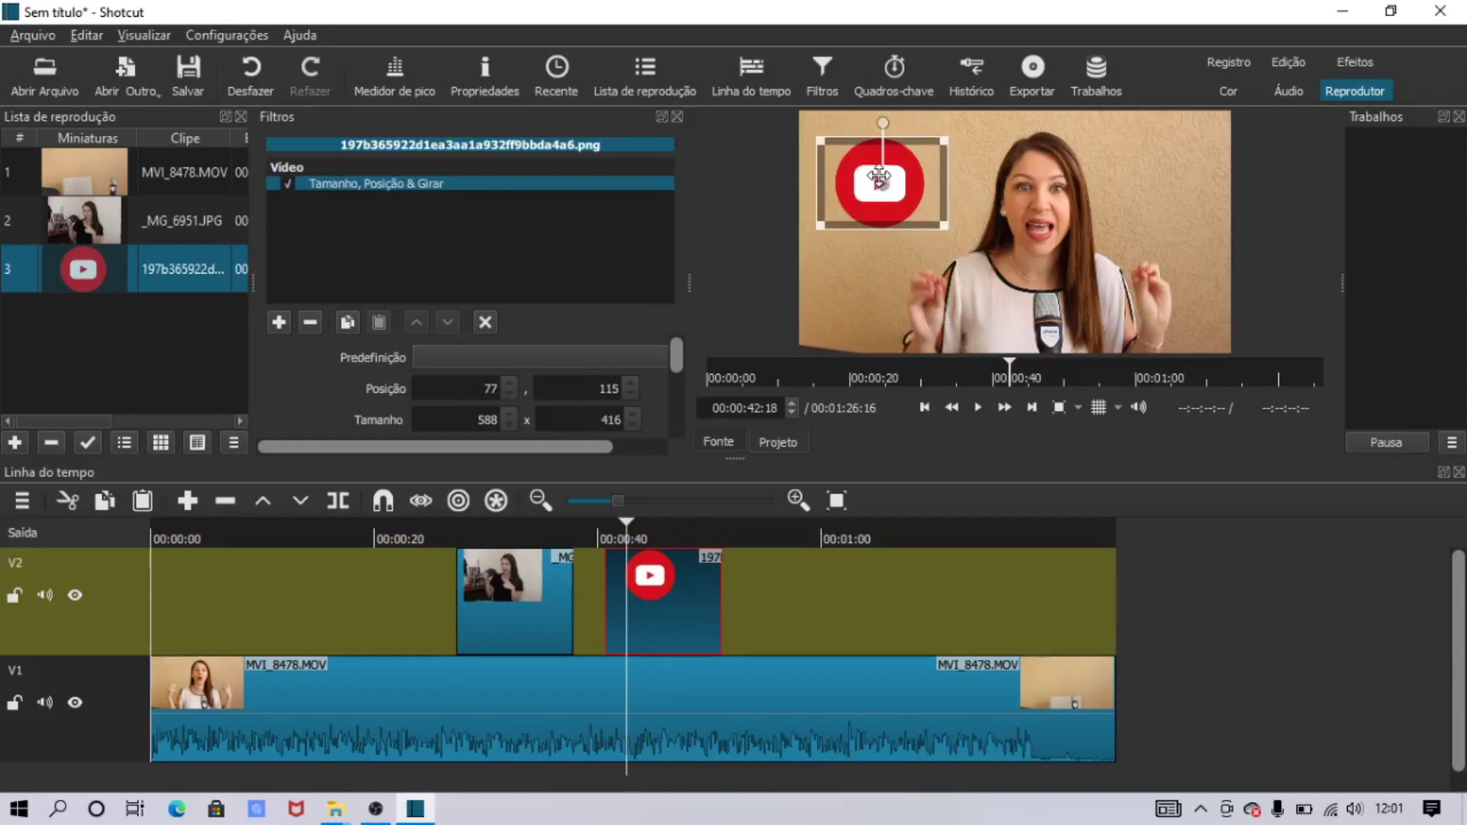
Step: Play the timeline from just before the logo clip and replay it with the V1 clip selected to preview the resized logo
{"action": "left_click", "coordinate": [596, 610]}
{"action": "left_click", "coordinate": [973, 405]}
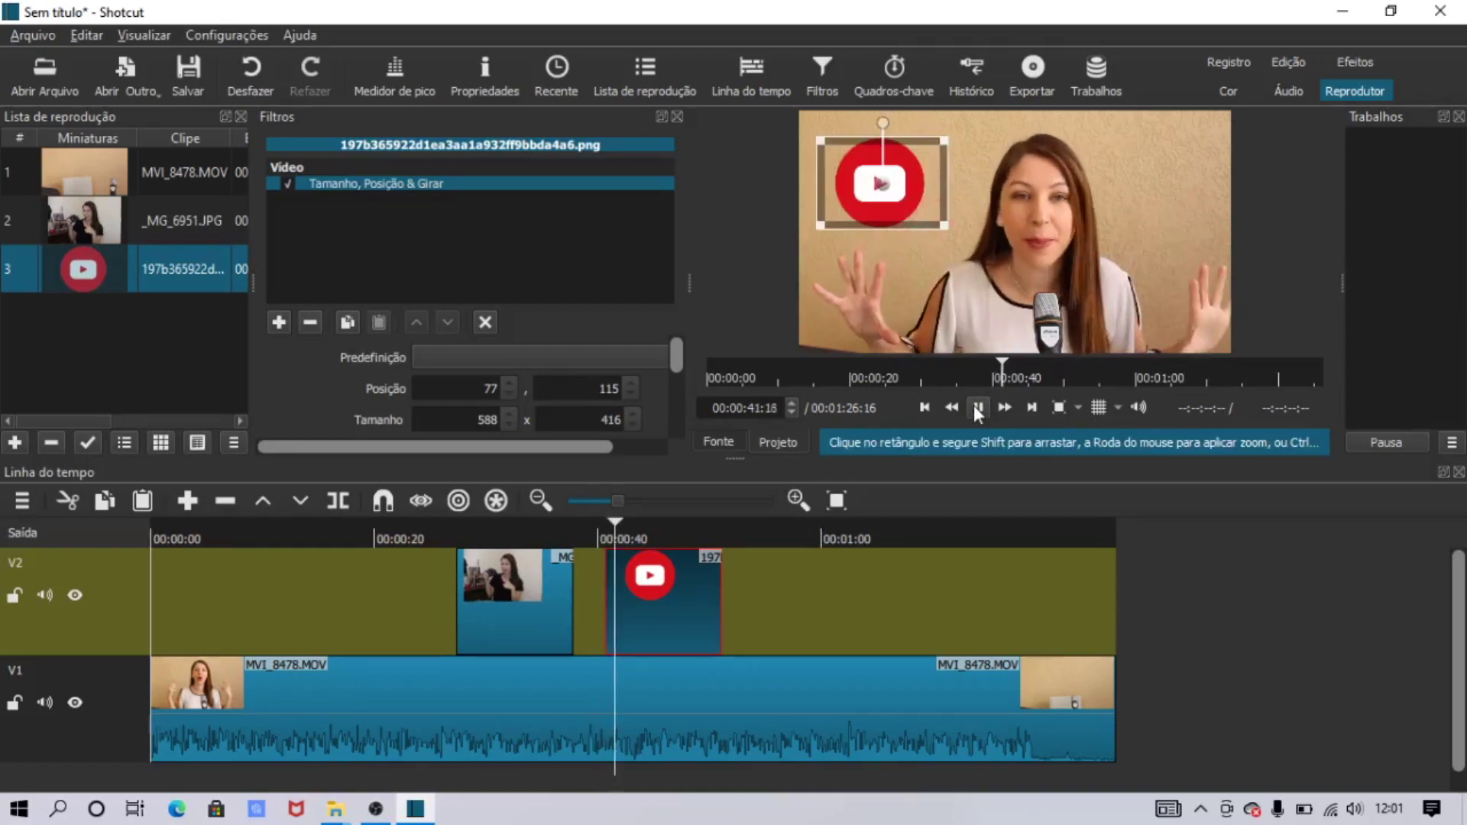
{"action": "left_click", "coordinate": [979, 409]}
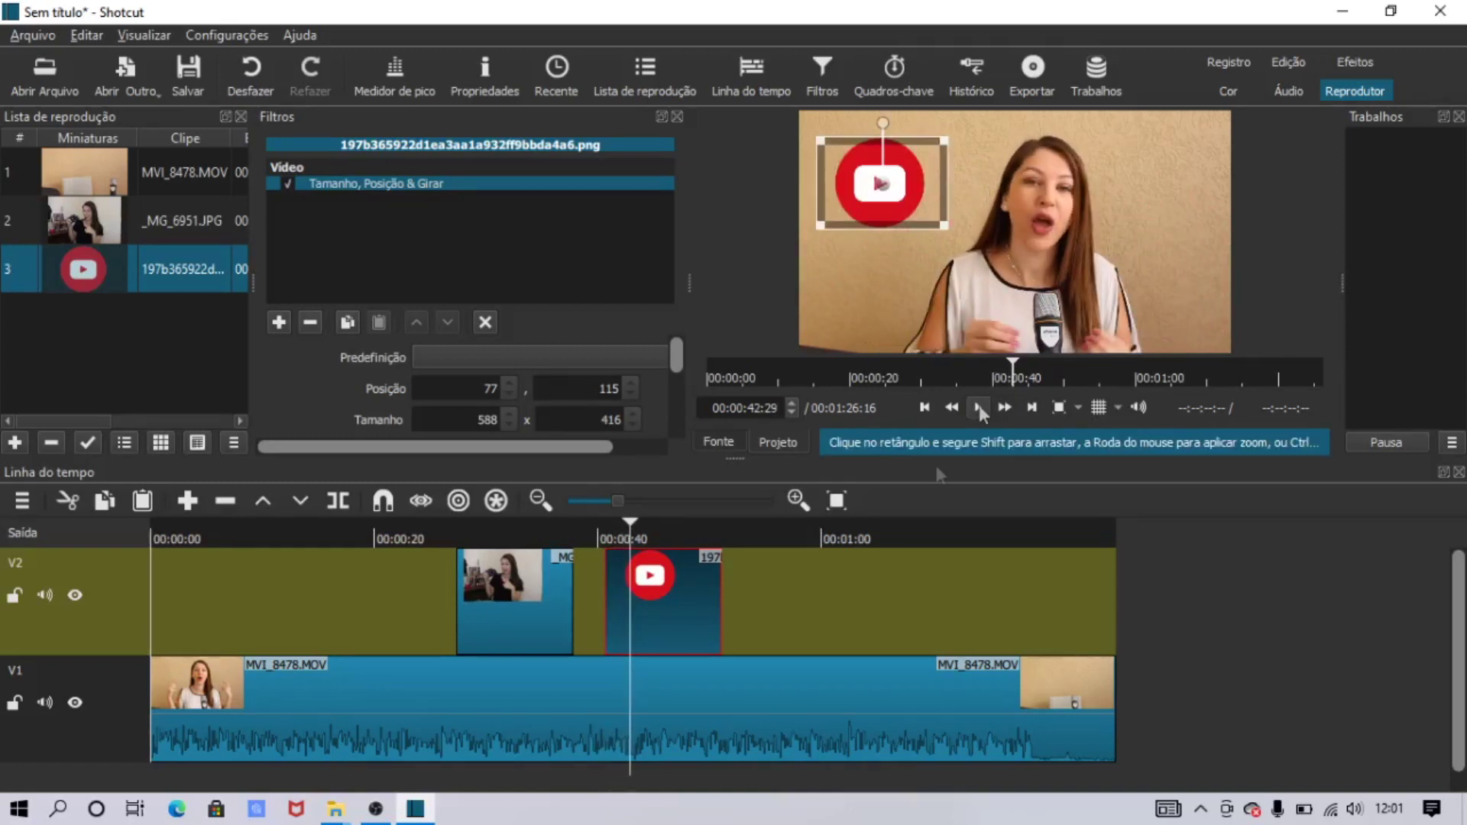
{"action": "left_click", "coordinate": [633, 689]}
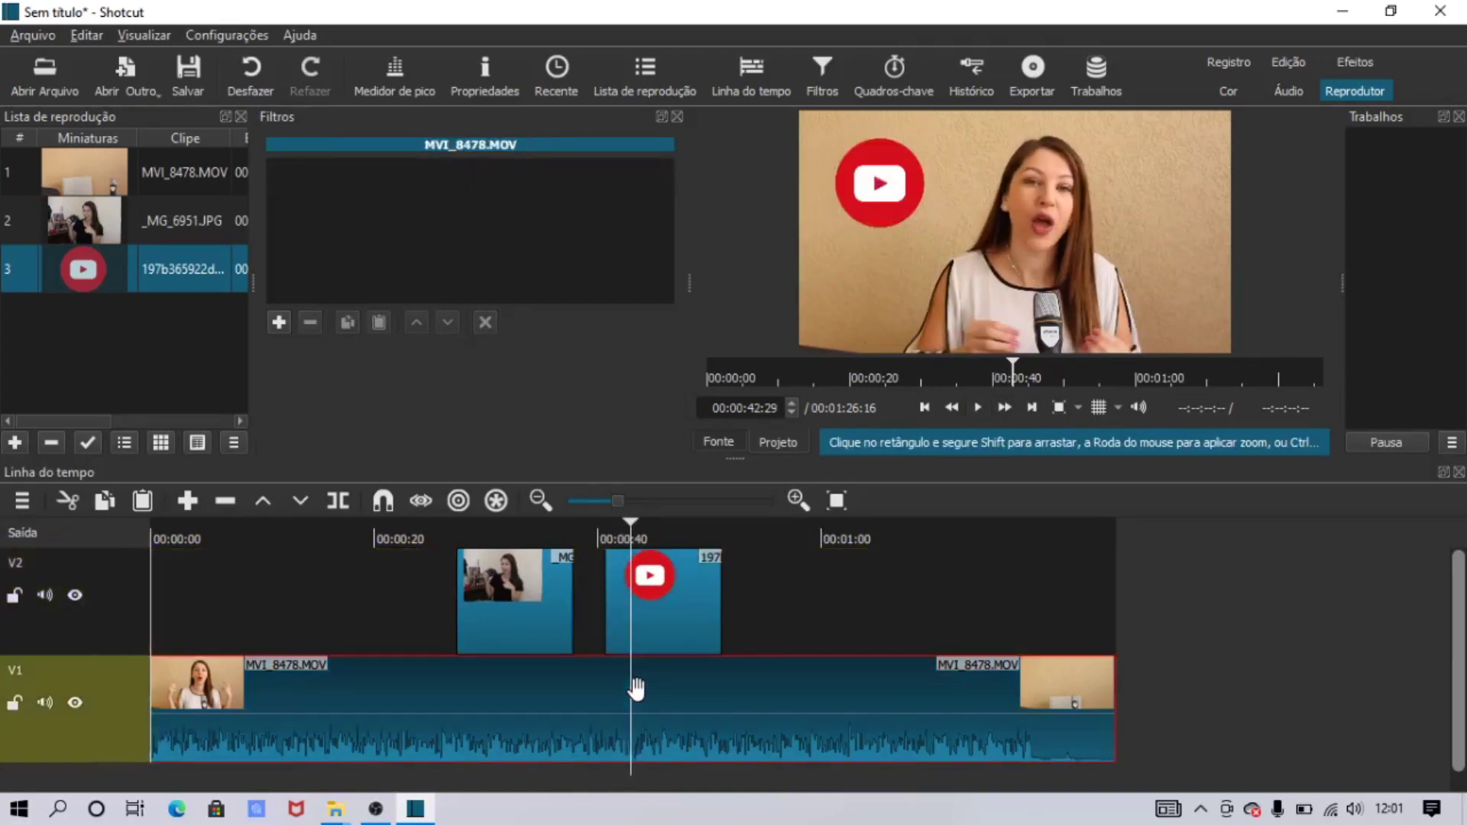
{"action": "left_click", "coordinate": [596, 617]}
{"action": "left_click", "coordinate": [977, 407]}
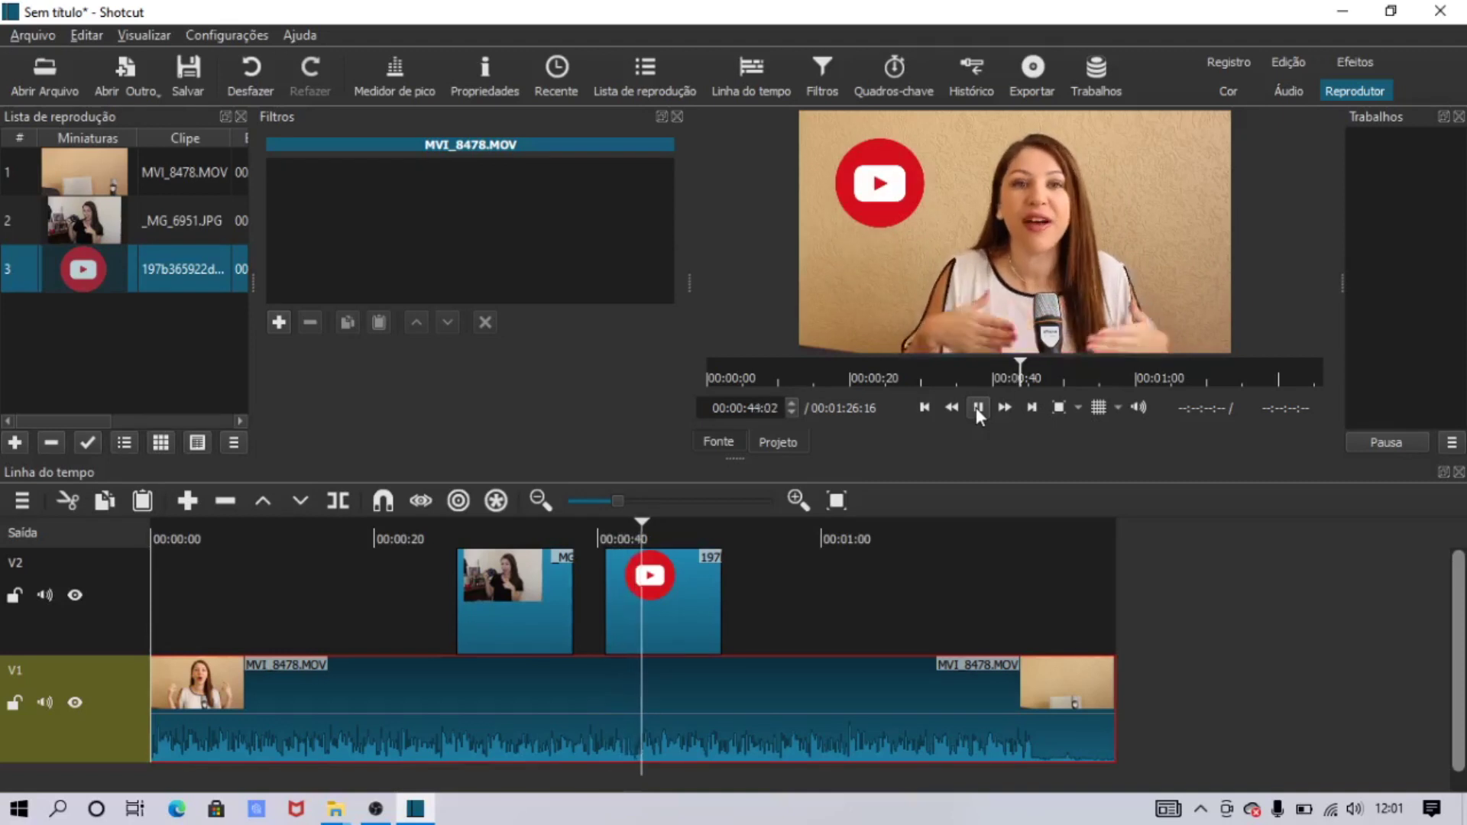
{"action": "left_click", "coordinate": [976, 407]}
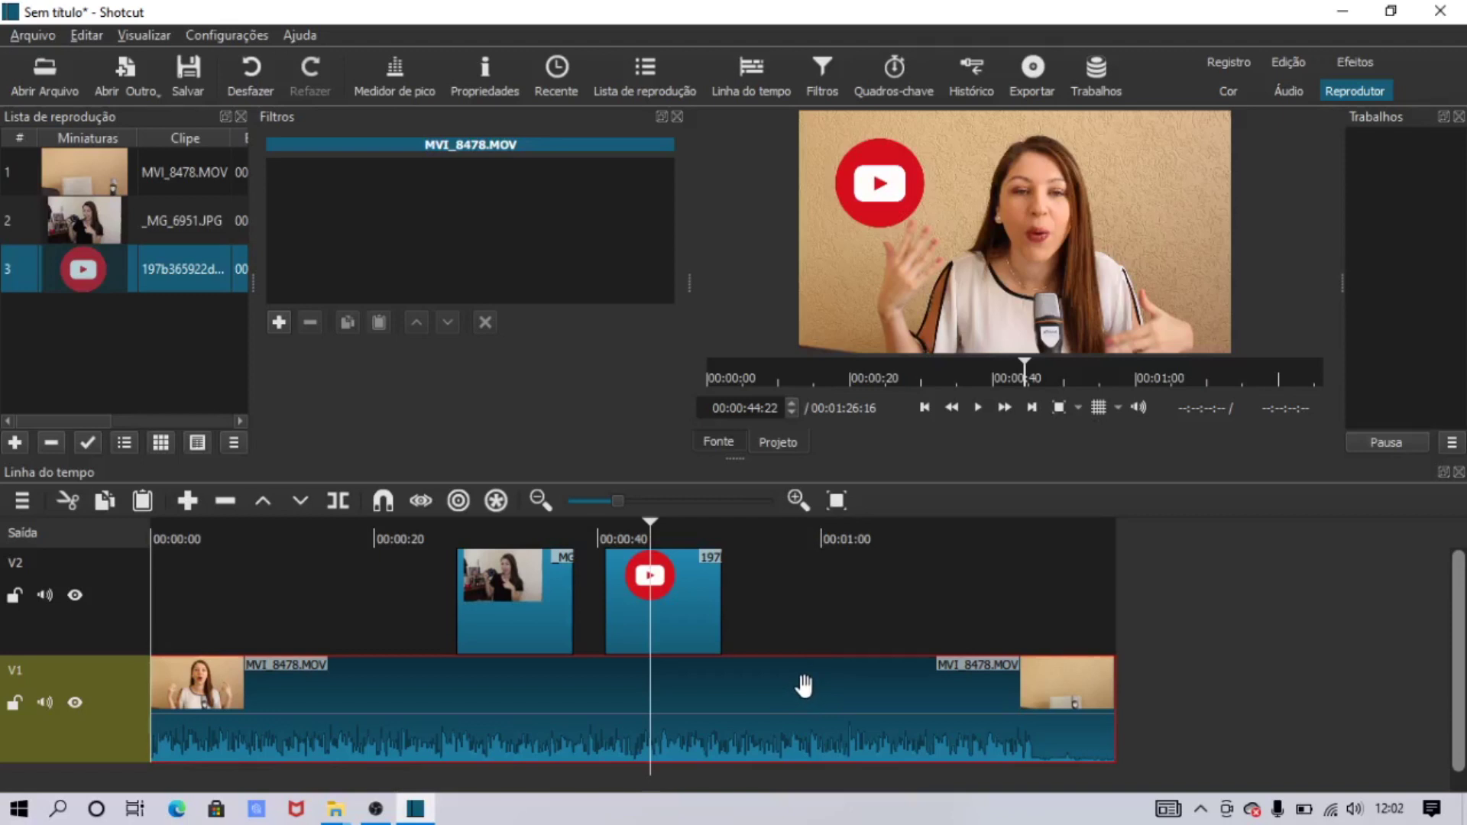
Step: Split the MVI_8478.MOV clip on V1 at 00:01:00:24 and shift the second part later, leaving a gap of about 13 seconds
{"action": "left_click", "coordinate": [828, 631]}
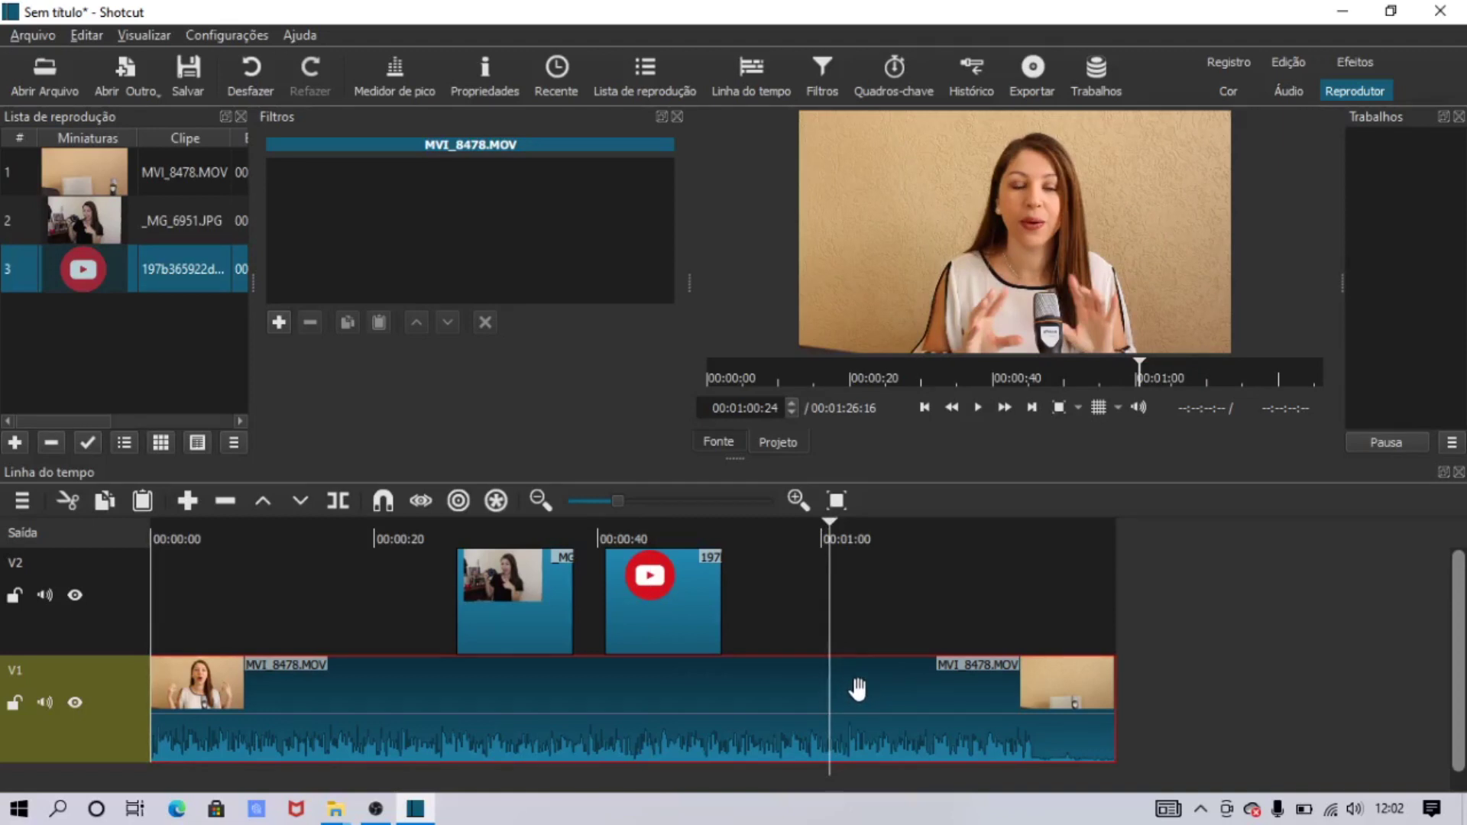
{"action": "key", "text": "s"}
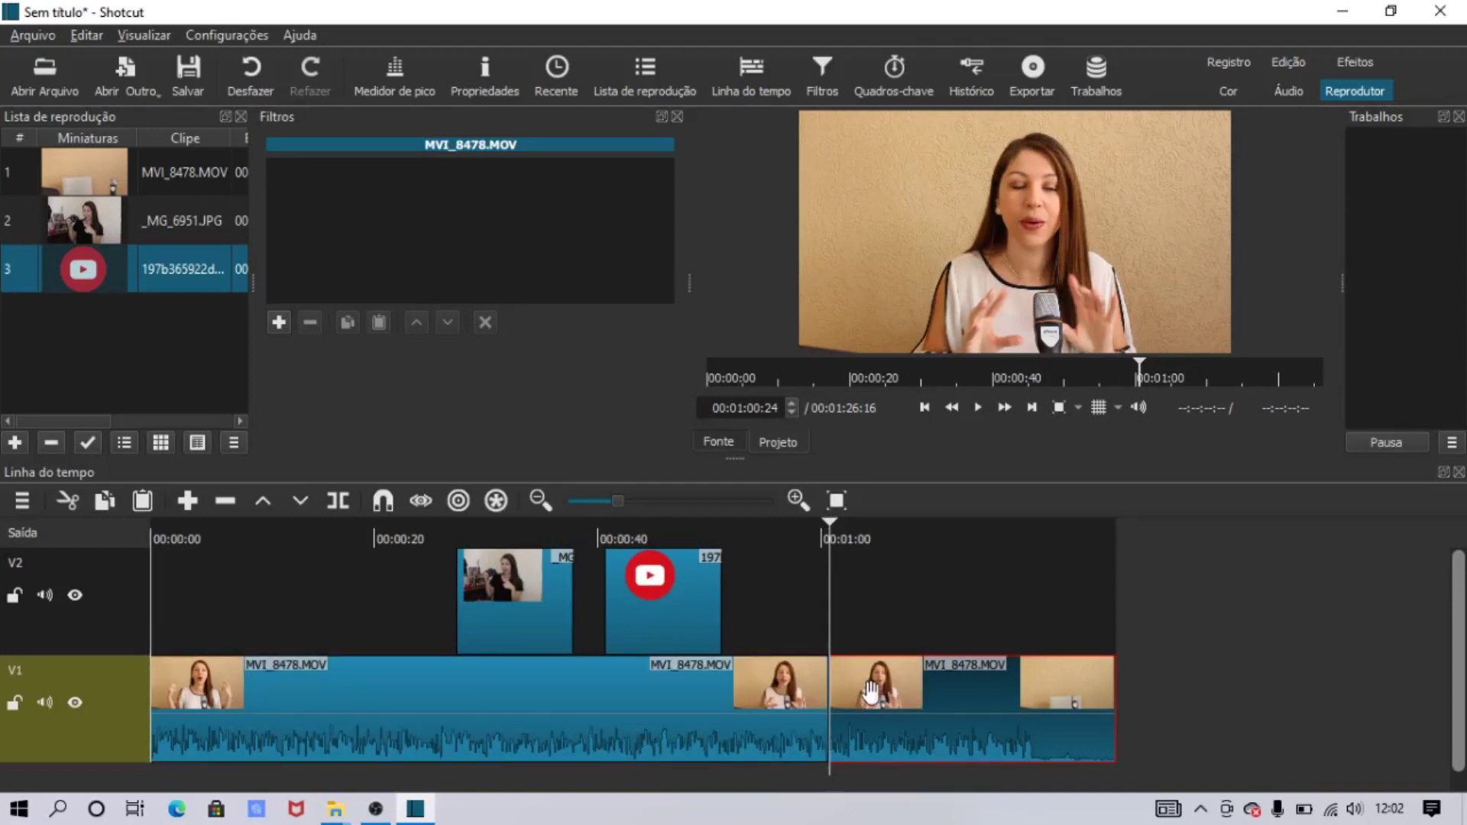
{"action": "left_click", "coordinate": [729, 711]}
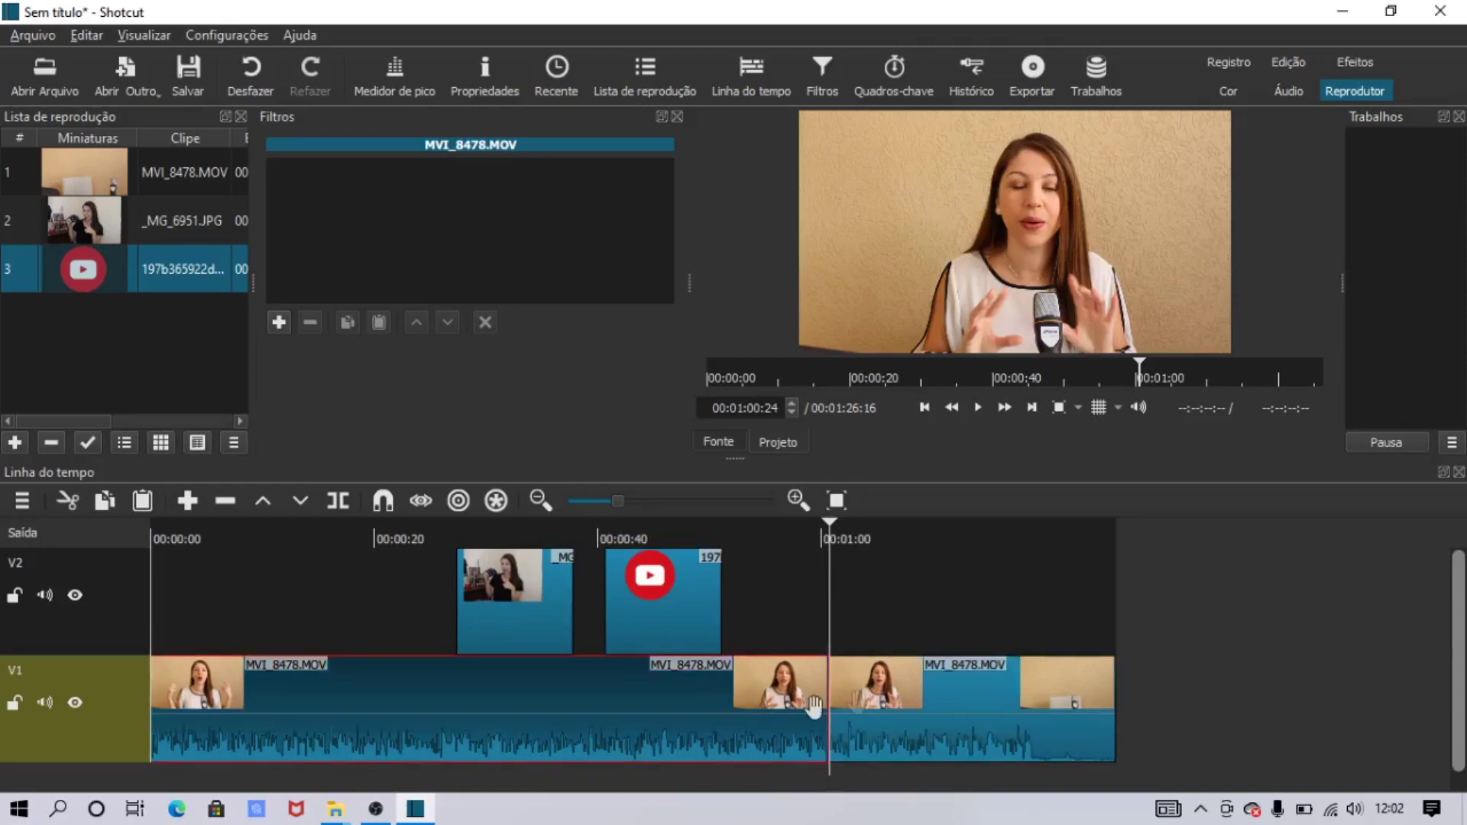
{"action": "left_click", "coordinate": [943, 693]}
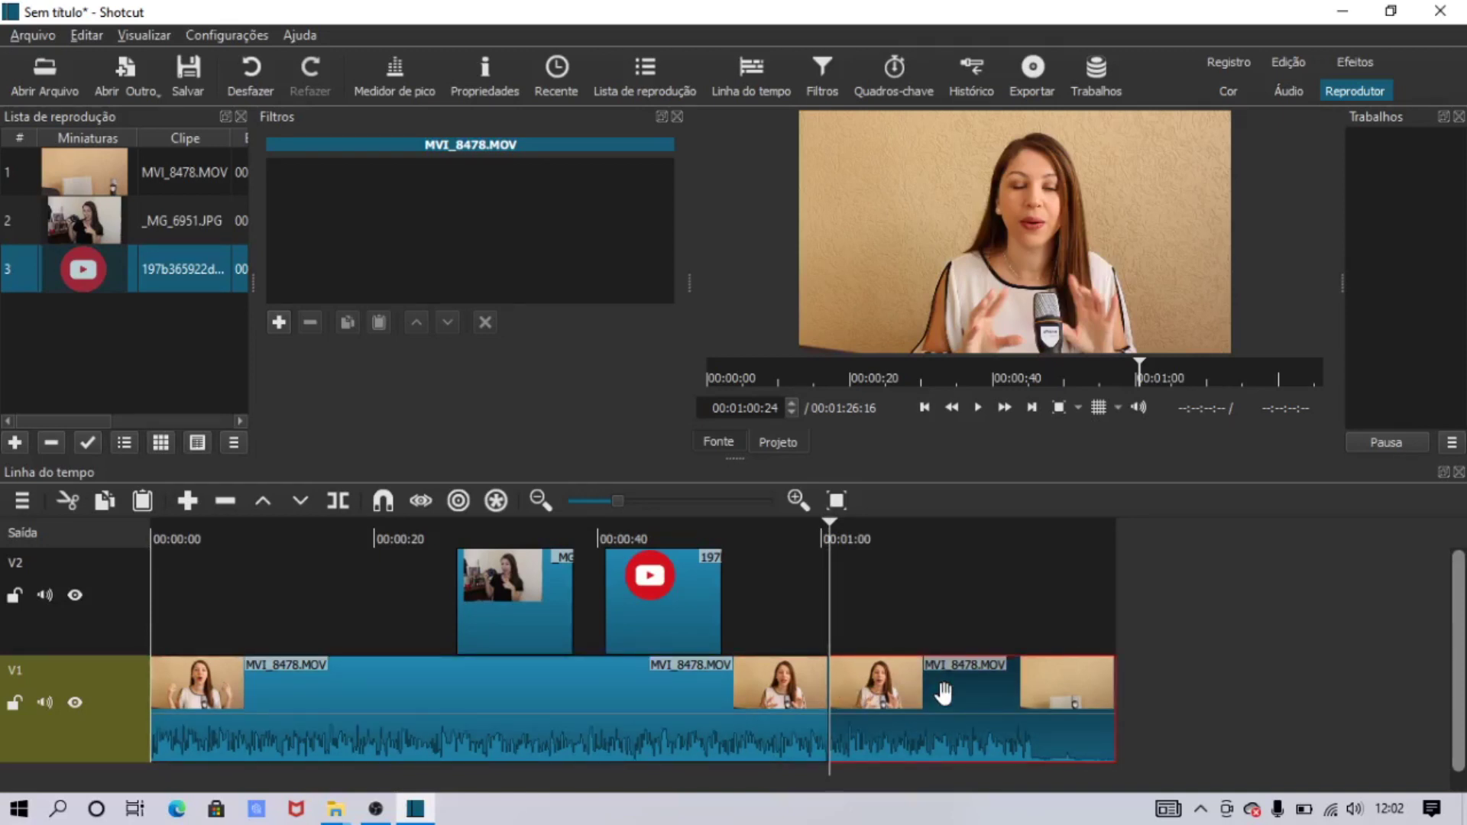
{"action": "left_click_drag", "start_coordinate": [944, 693], "coordinate": [1088, 692]}
Step: Open the photo _MG_6950 from the capas folder and add it to the playlist
{"action": "left_click", "coordinate": [856, 718]}
{"action": "left_click", "coordinate": [854, 717]}
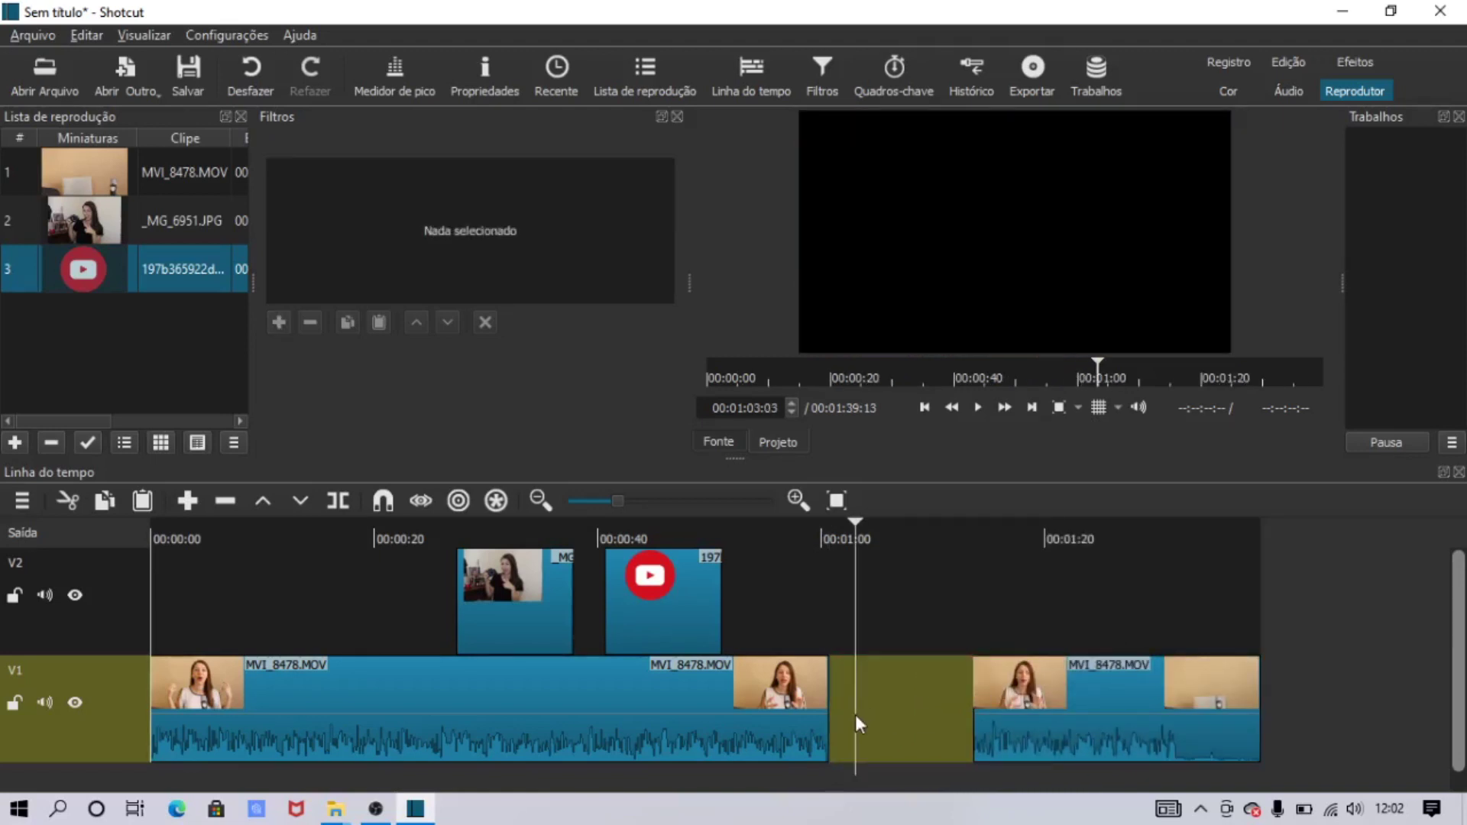
{"action": "left_click", "coordinate": [45, 40]}
{"action": "left_click", "coordinate": [71, 89]}
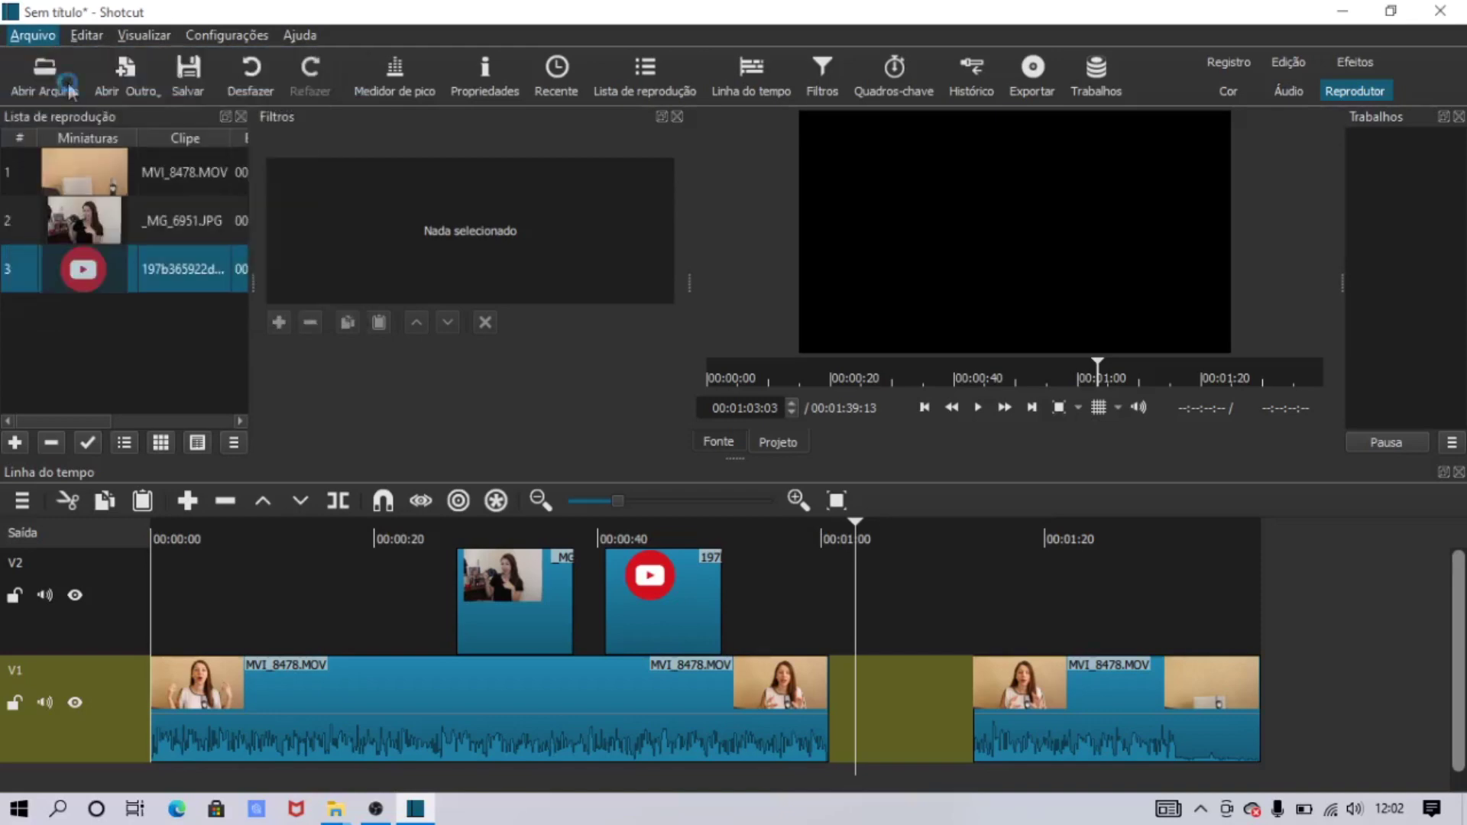
{"action": "left_click", "coordinate": [497, 340]}
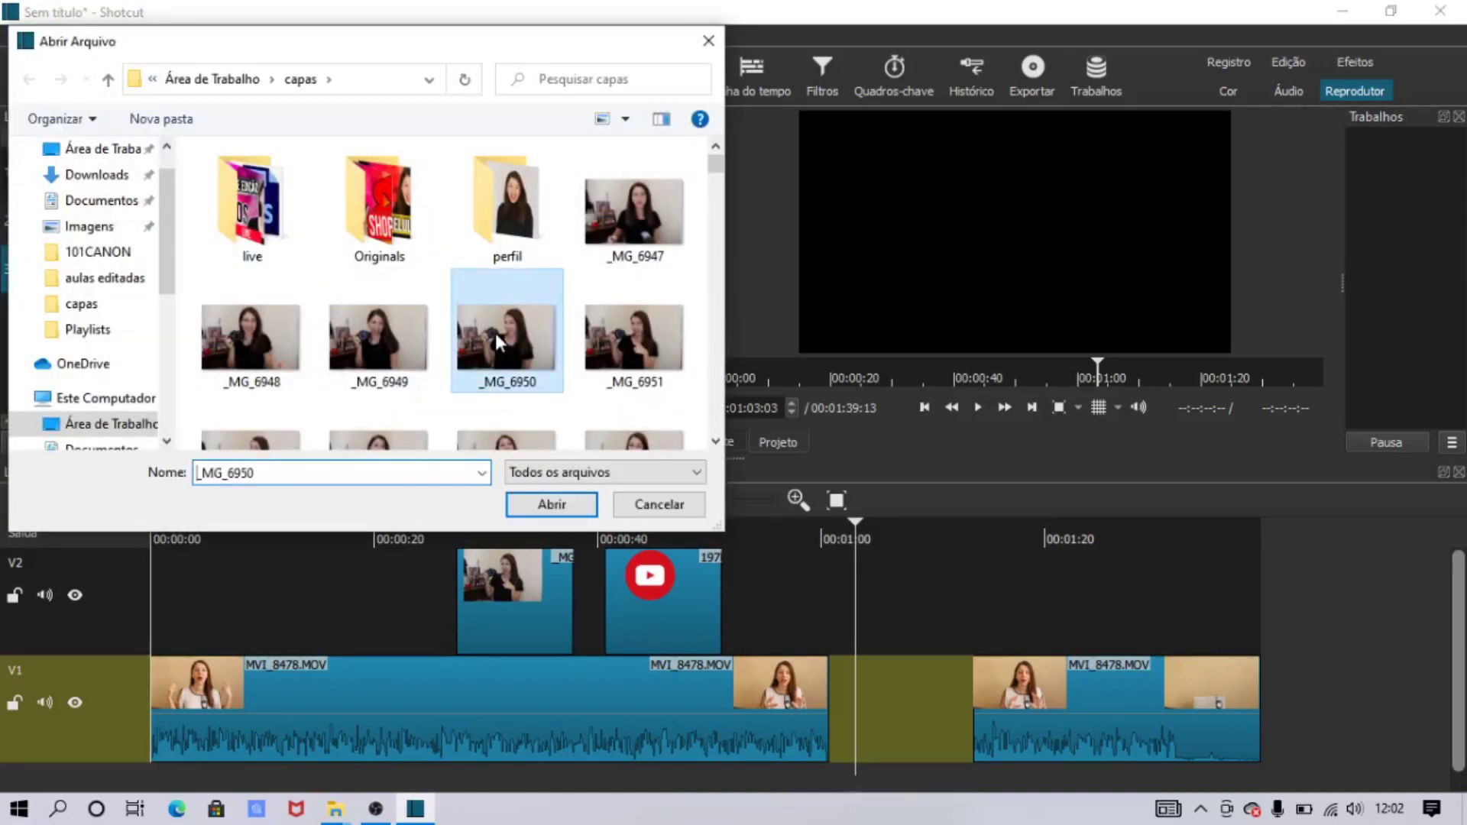
{"action": "left_click", "coordinate": [552, 504]}
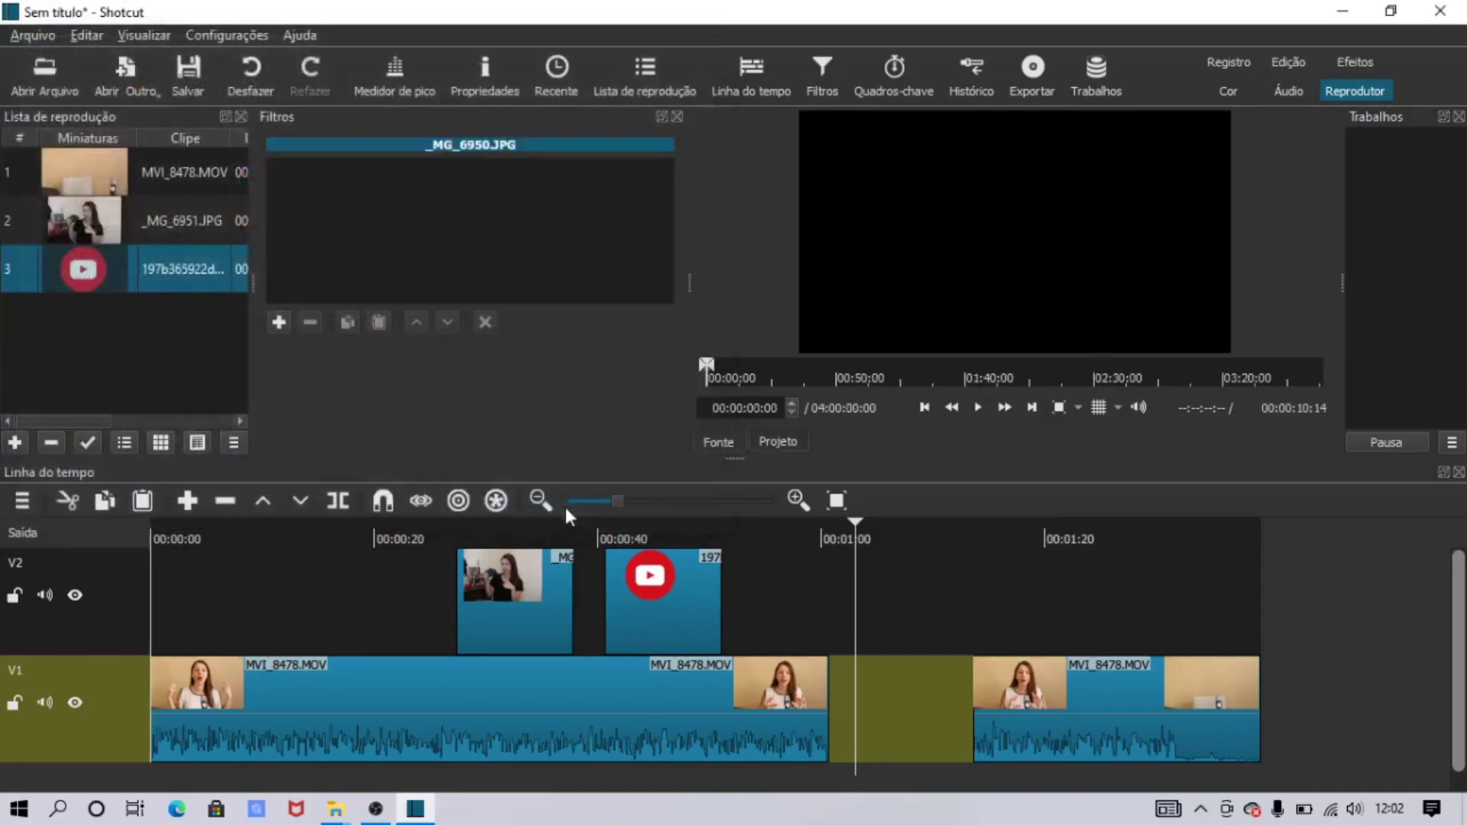
{"action": "left_click_drag", "start_coordinate": [1006, 251], "coordinate": [71, 328]}
{"action": "left_click", "coordinate": [131, 302]}
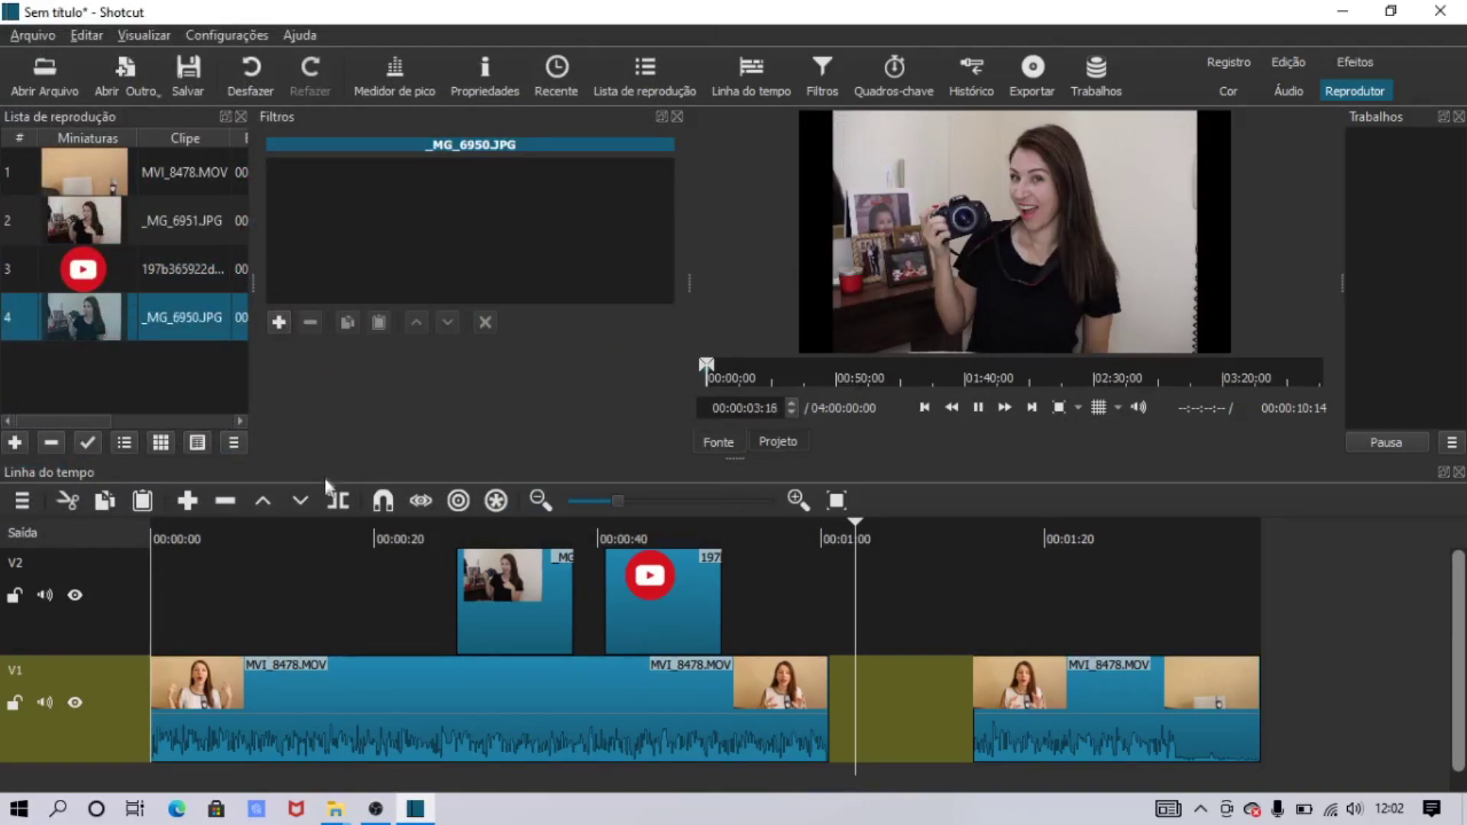
Step: Place the _MG_6950.JPG photo on V1 between the two MVI_8478.MOV parts, extending it to fill the whole gap
{"action": "left_click", "coordinate": [186, 501]}
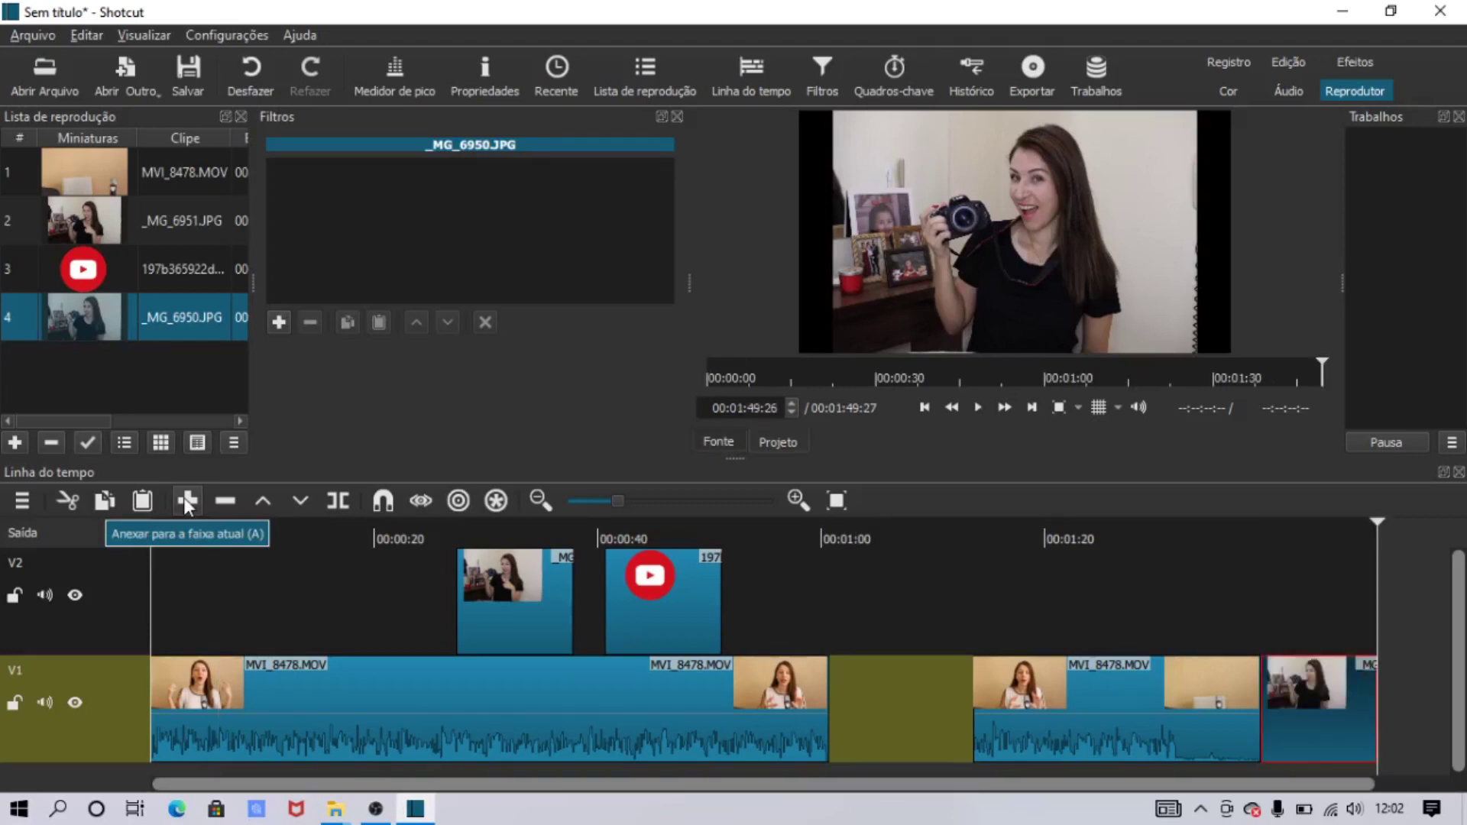
{"action": "left_click_drag", "start_coordinate": [1303, 703], "coordinate": [979, 748]}
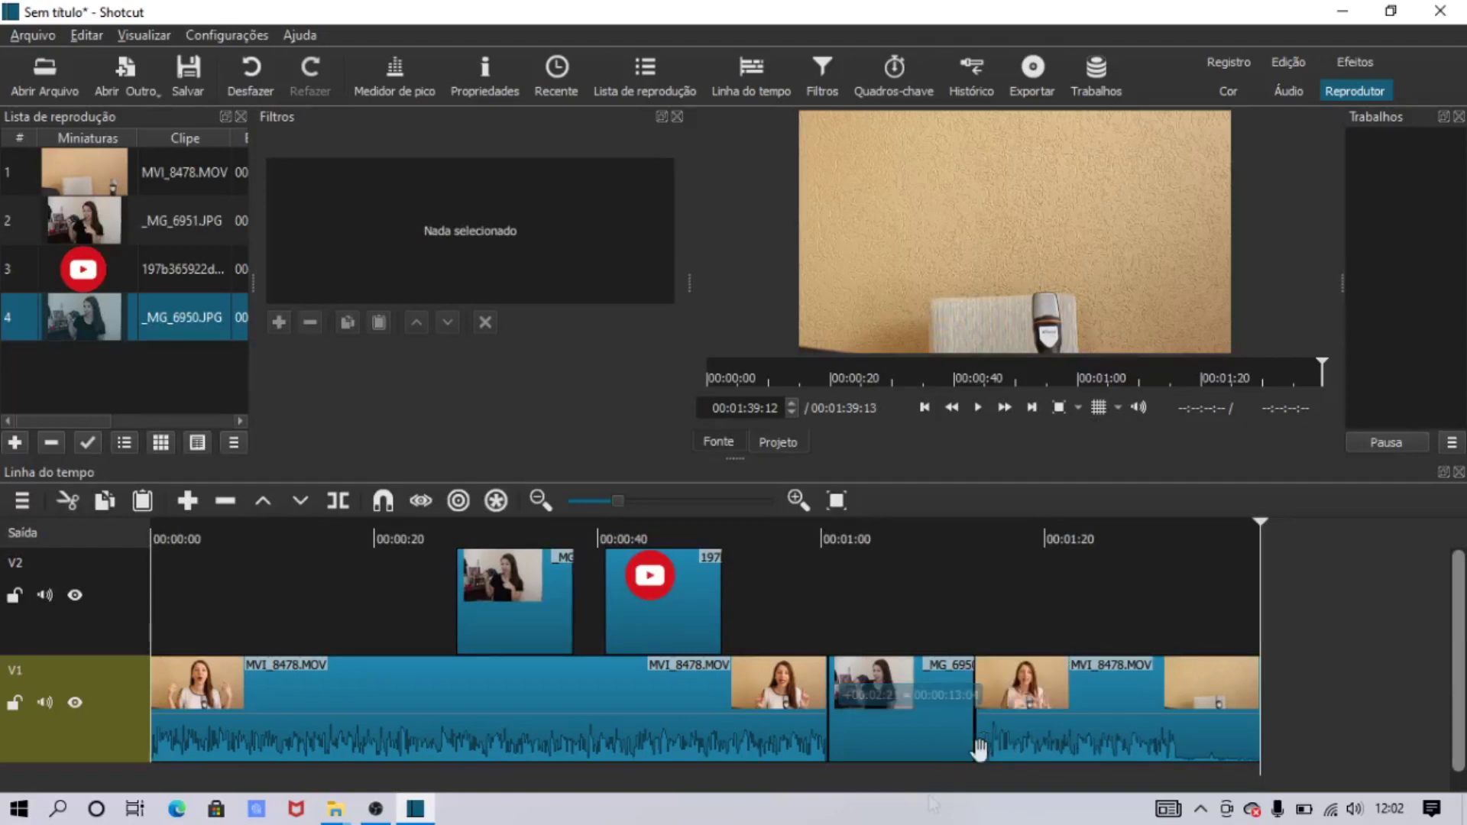
Step: Play the timeline from 00:00:59:02 through the inserted photo to preview both cuts, pausing in the following MVI_8478.MOV part
{"action": "left_click", "coordinate": [810, 638]}
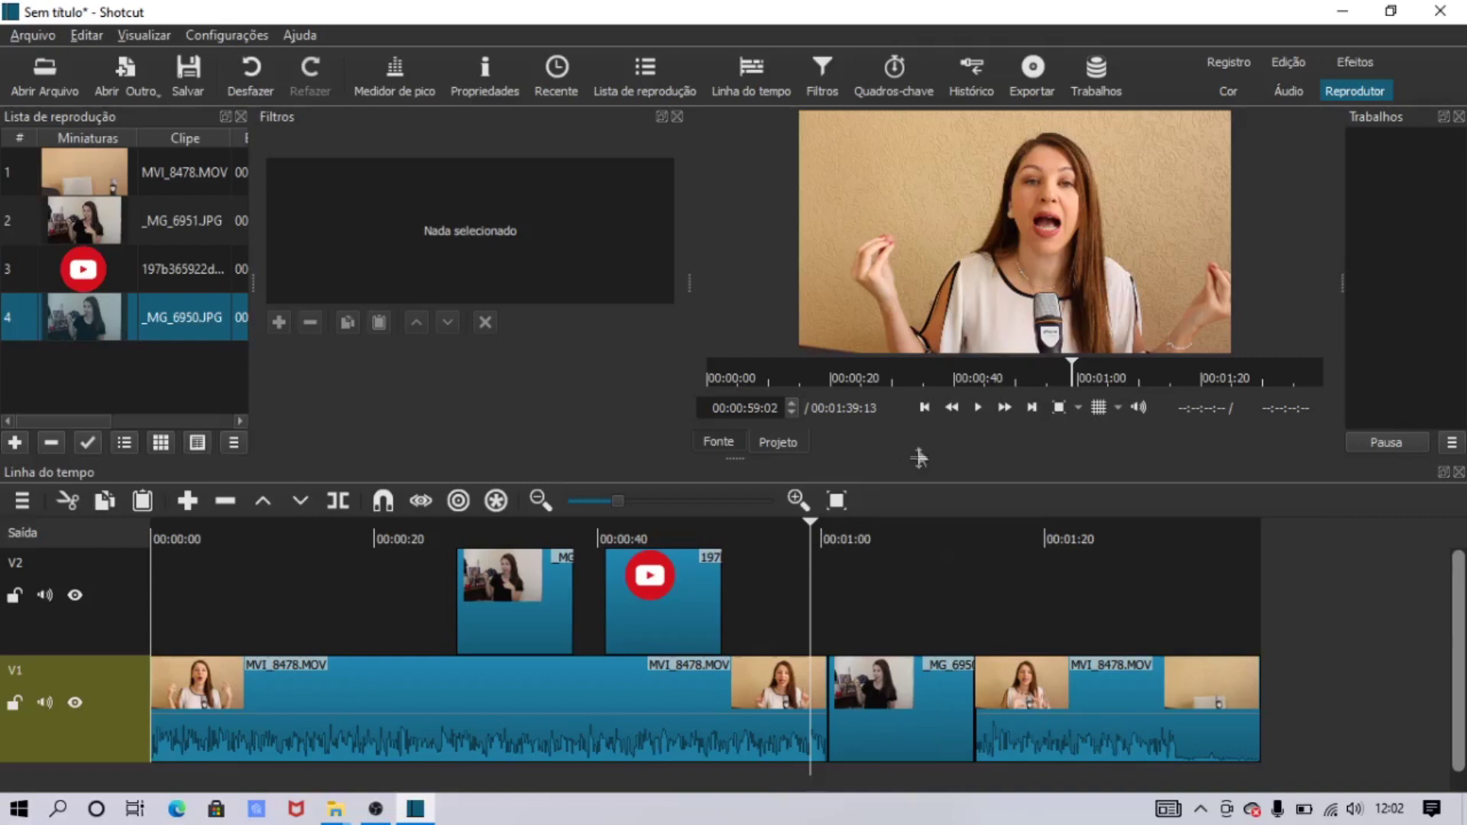
{"action": "left_click", "coordinate": [977, 408]}
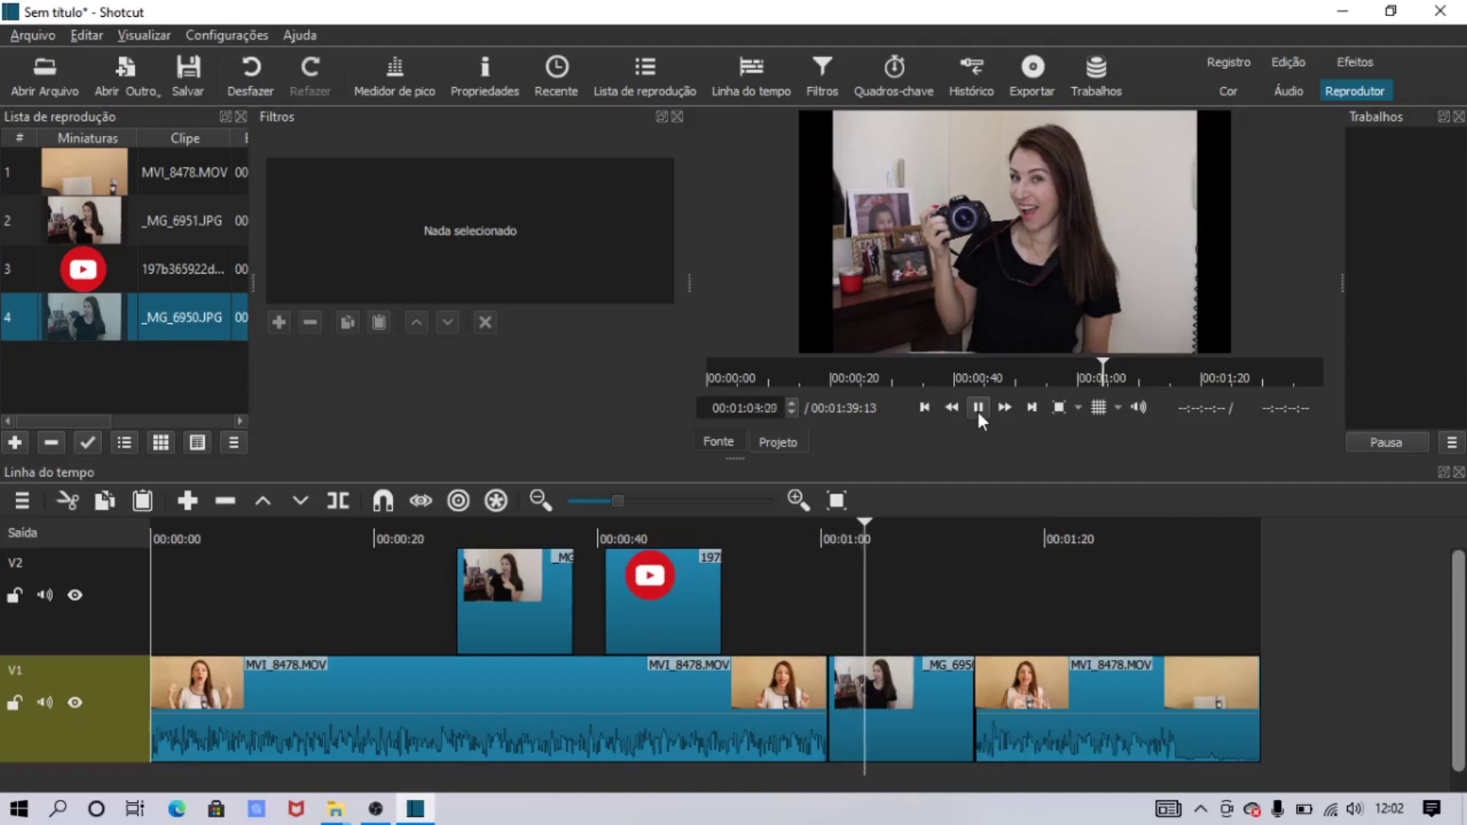
{"action": "left_click", "coordinate": [875, 722]}
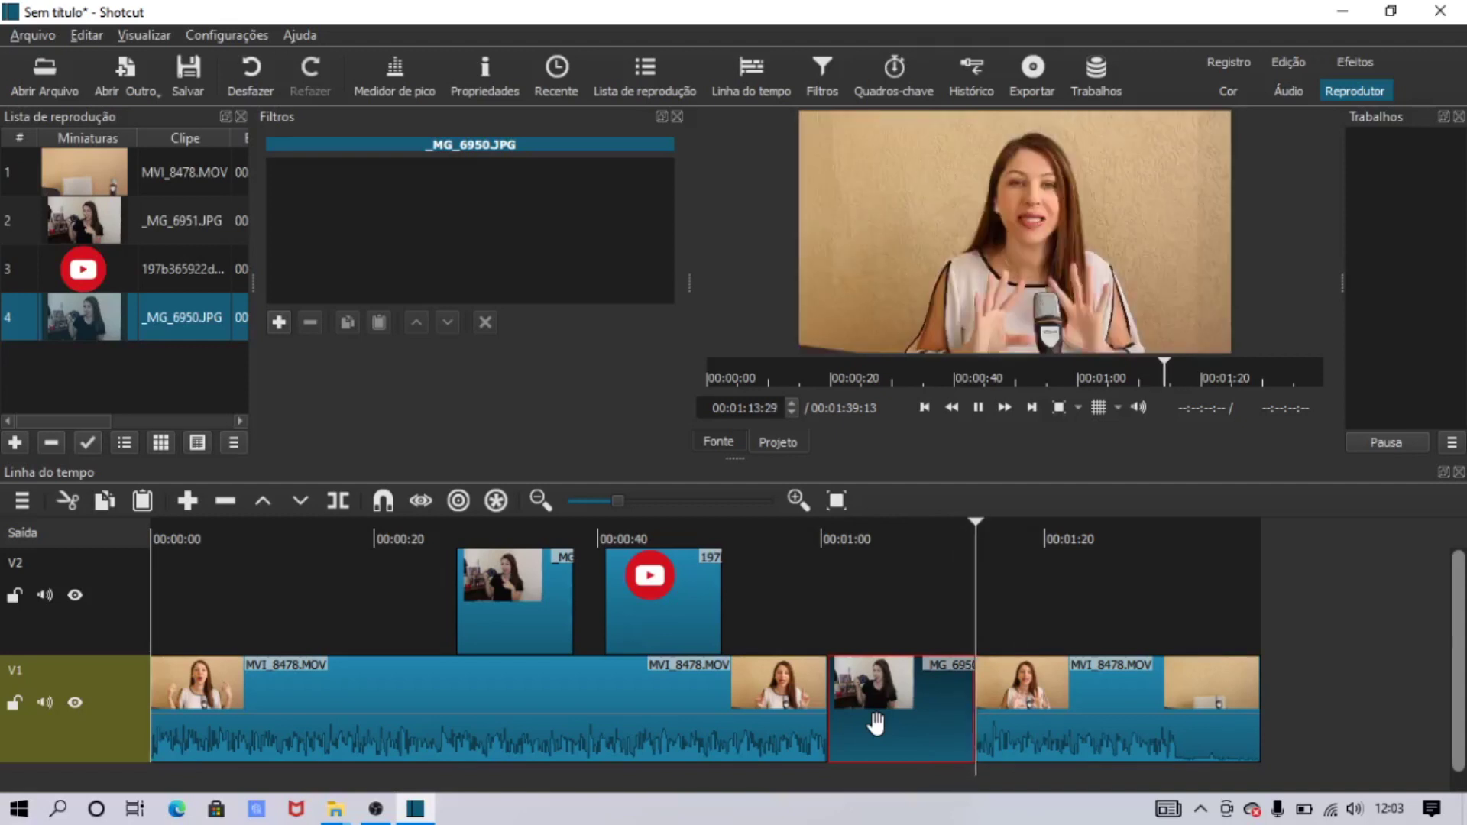
{"action": "left_click", "coordinate": [979, 407]}
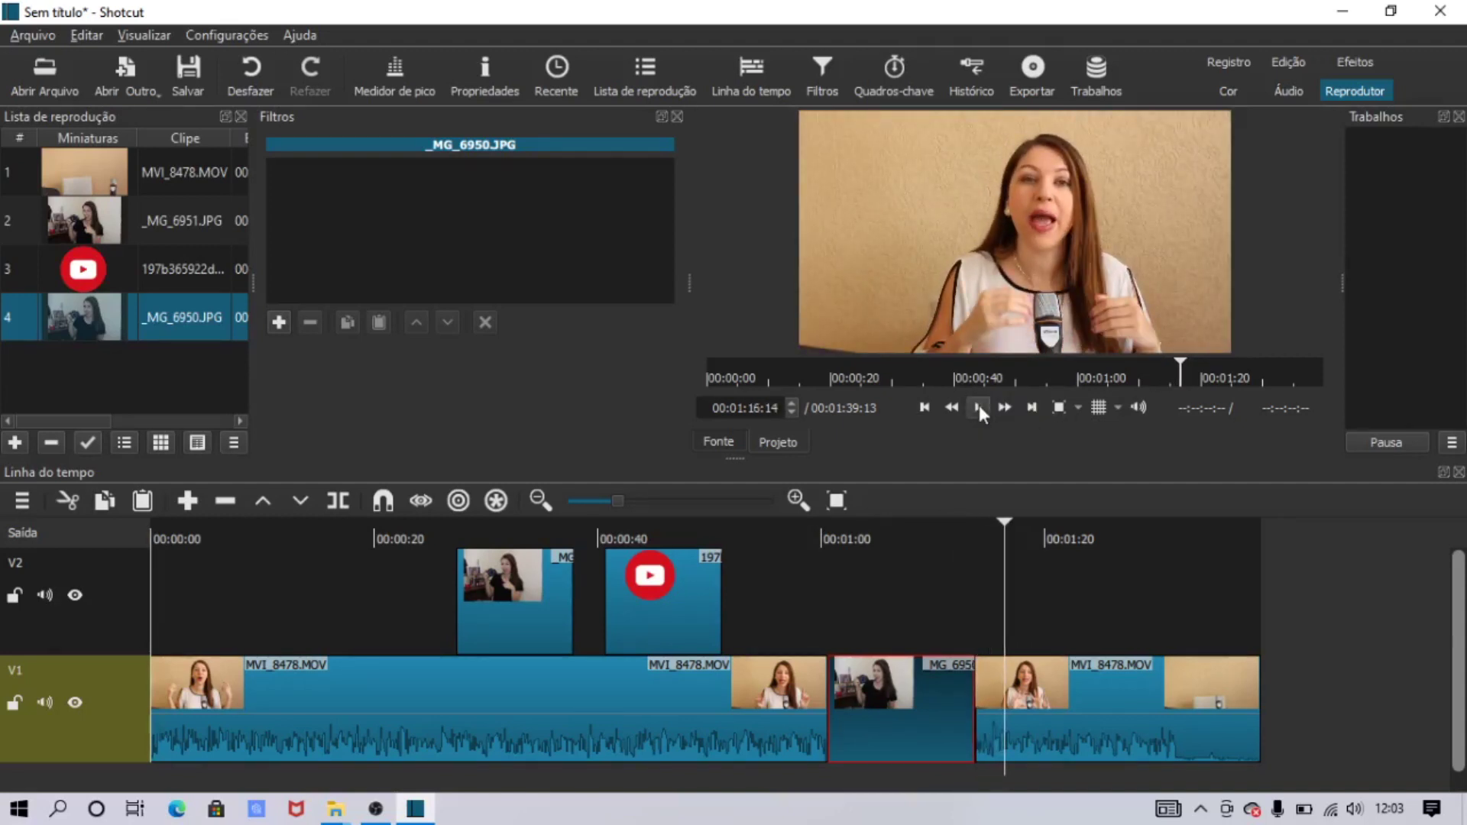